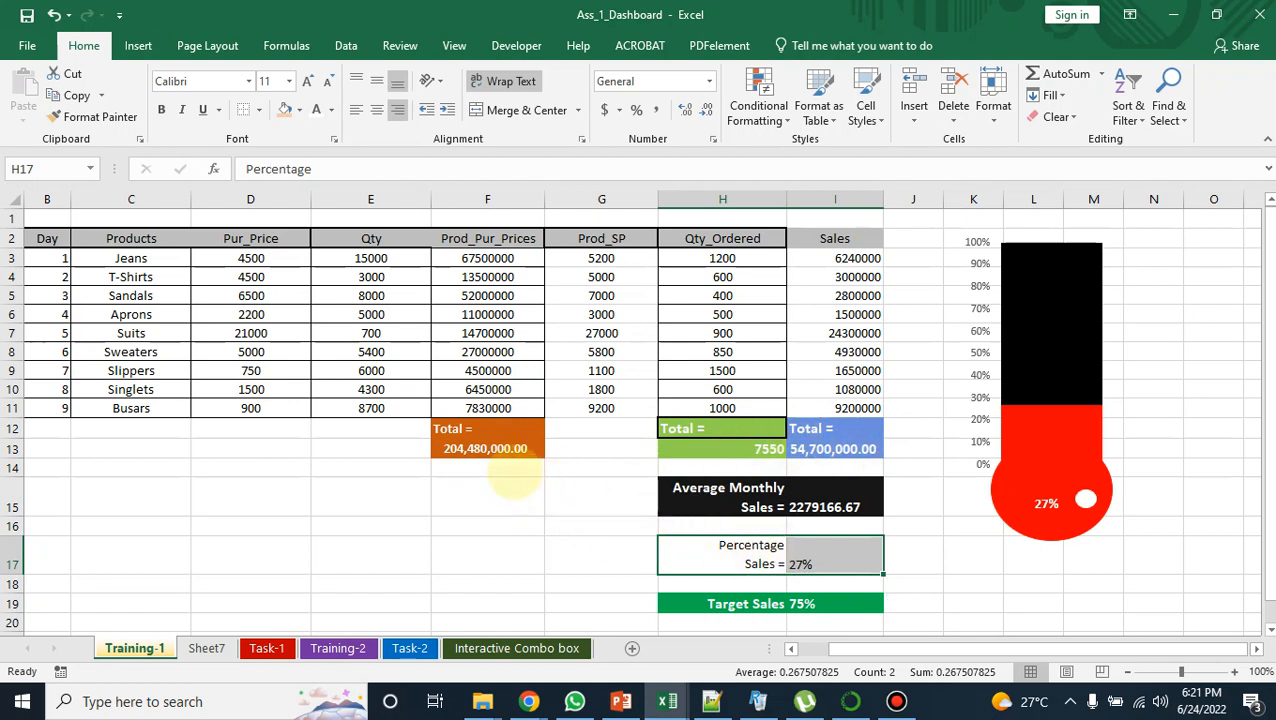
Step: Set the ordered quantity for Suits in cell H7 to 1500
left_click(745, 333)
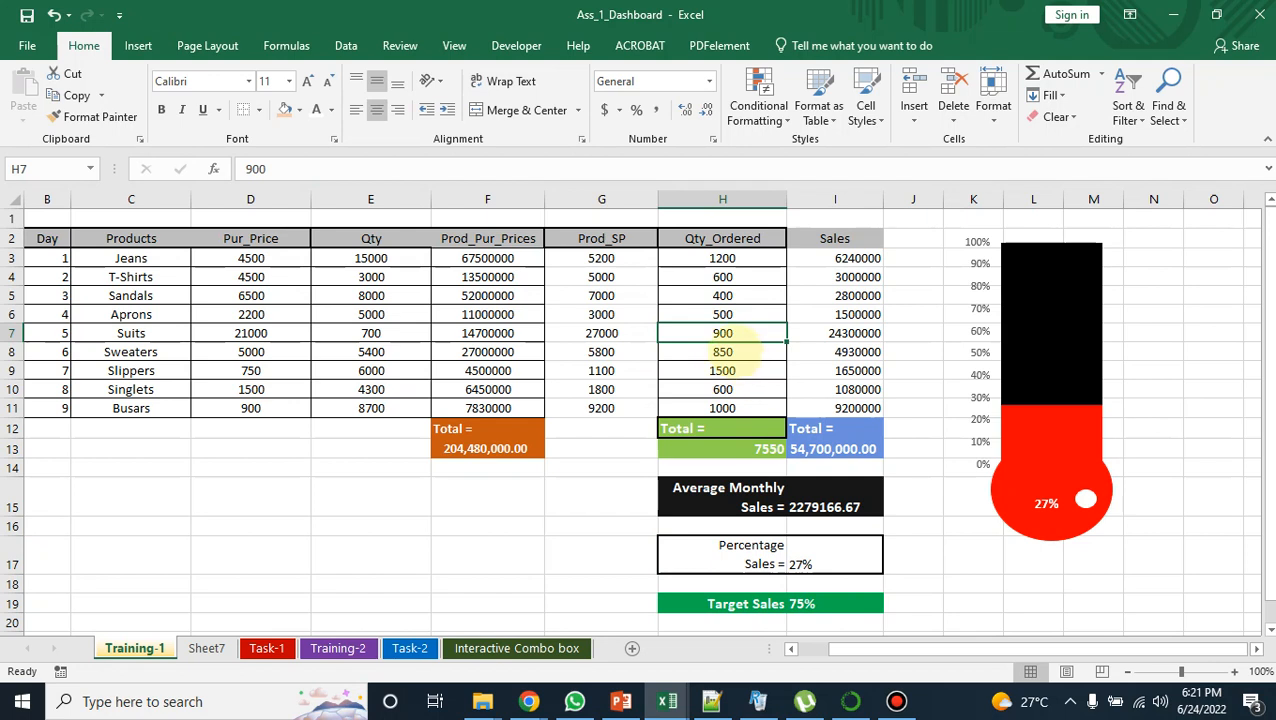
type("1")
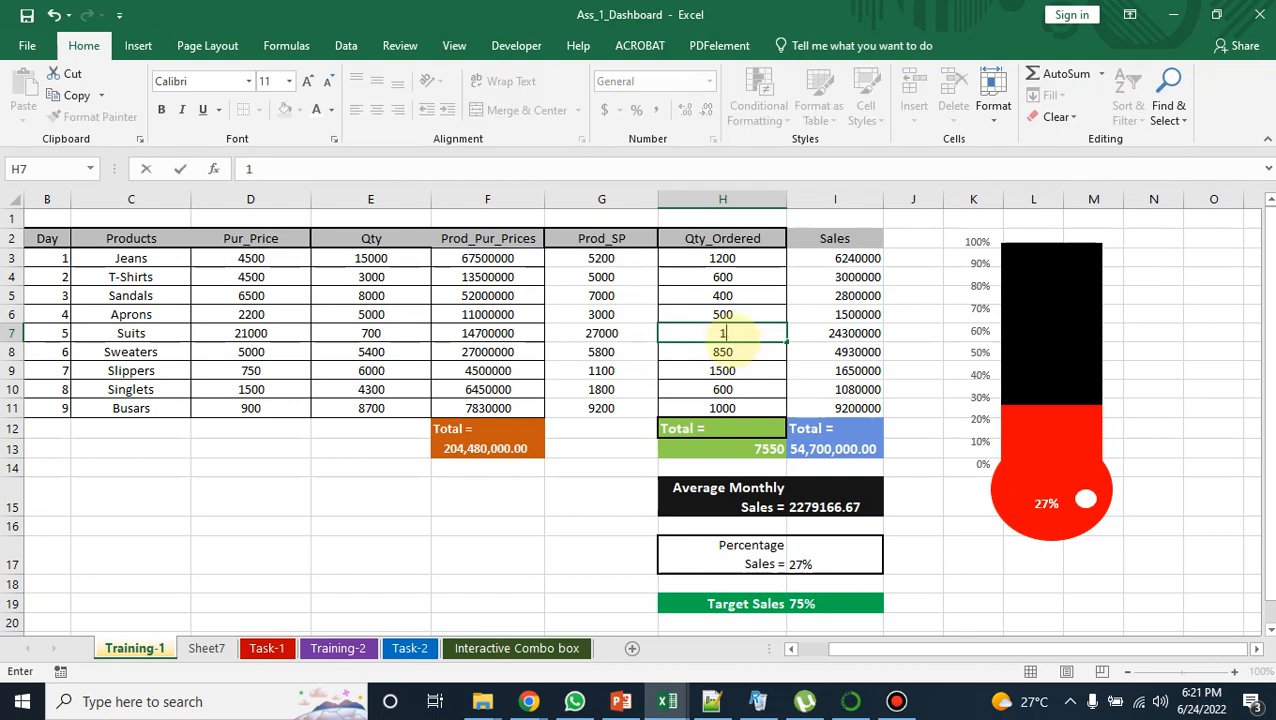
type("500")
left_click(605, 524)
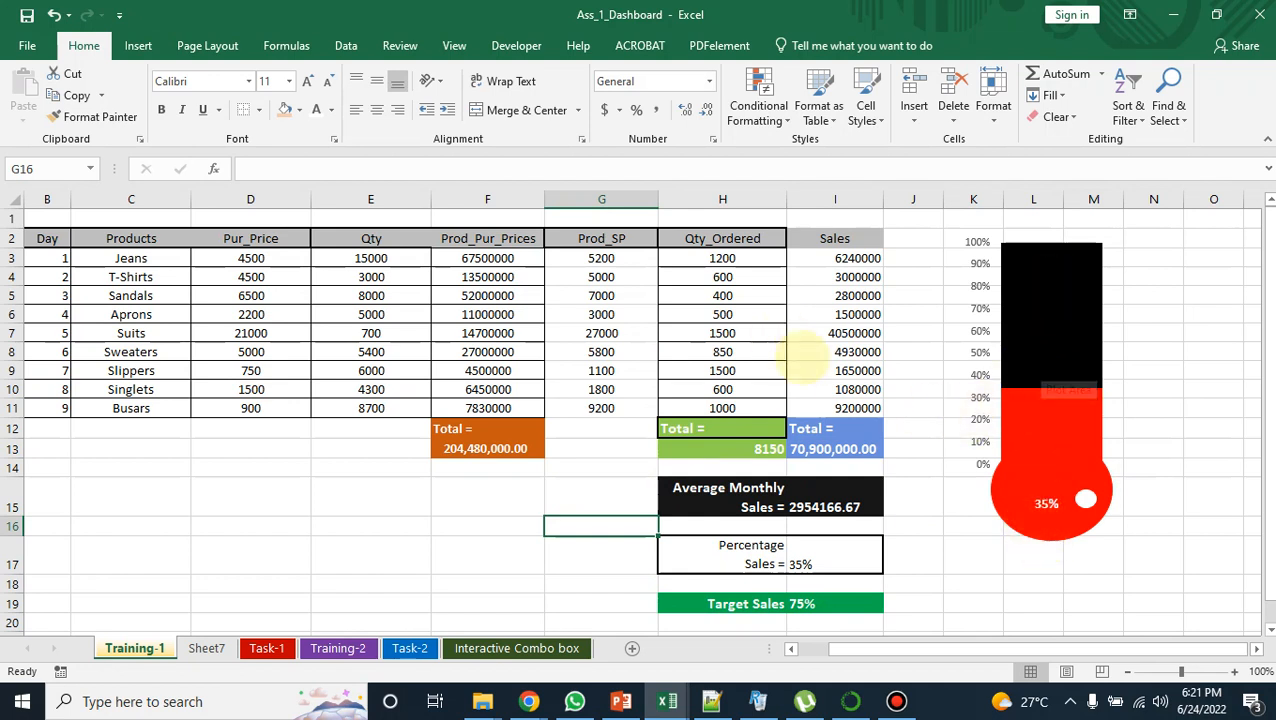
Step: Set the ordered quantity for Sandals in cell H5 to 1200
left_click(722, 295)
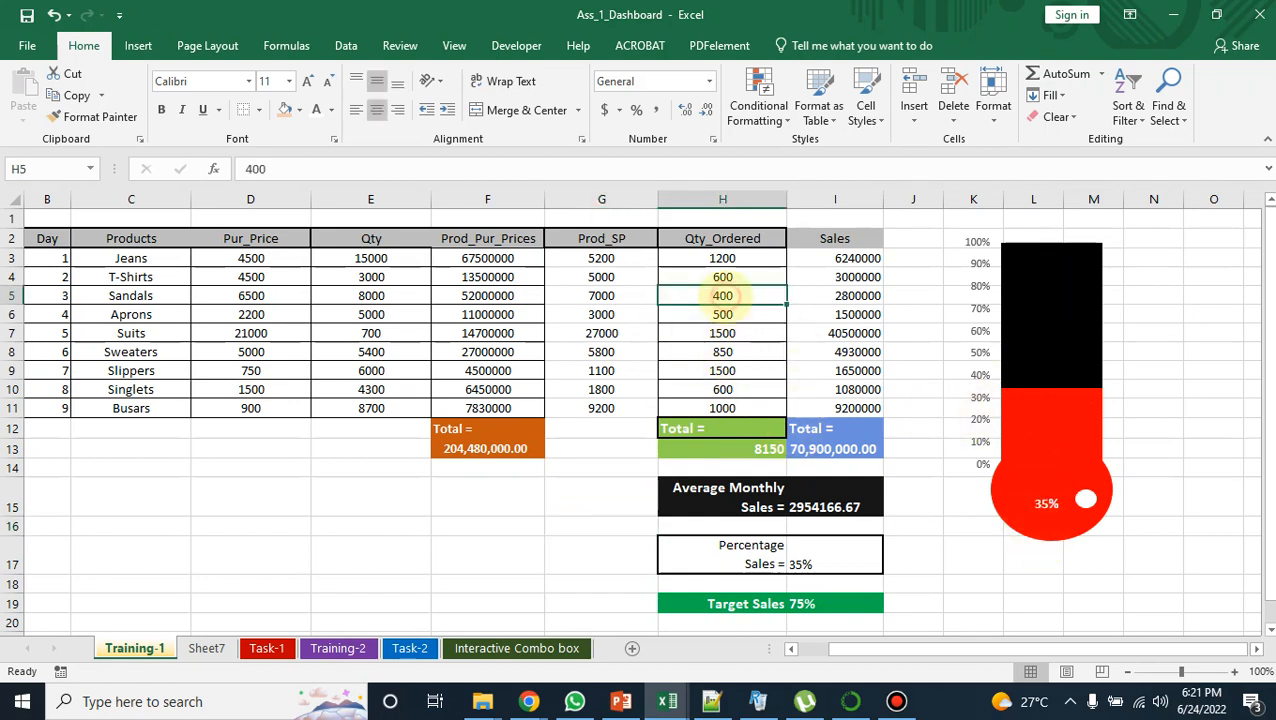
type("12")
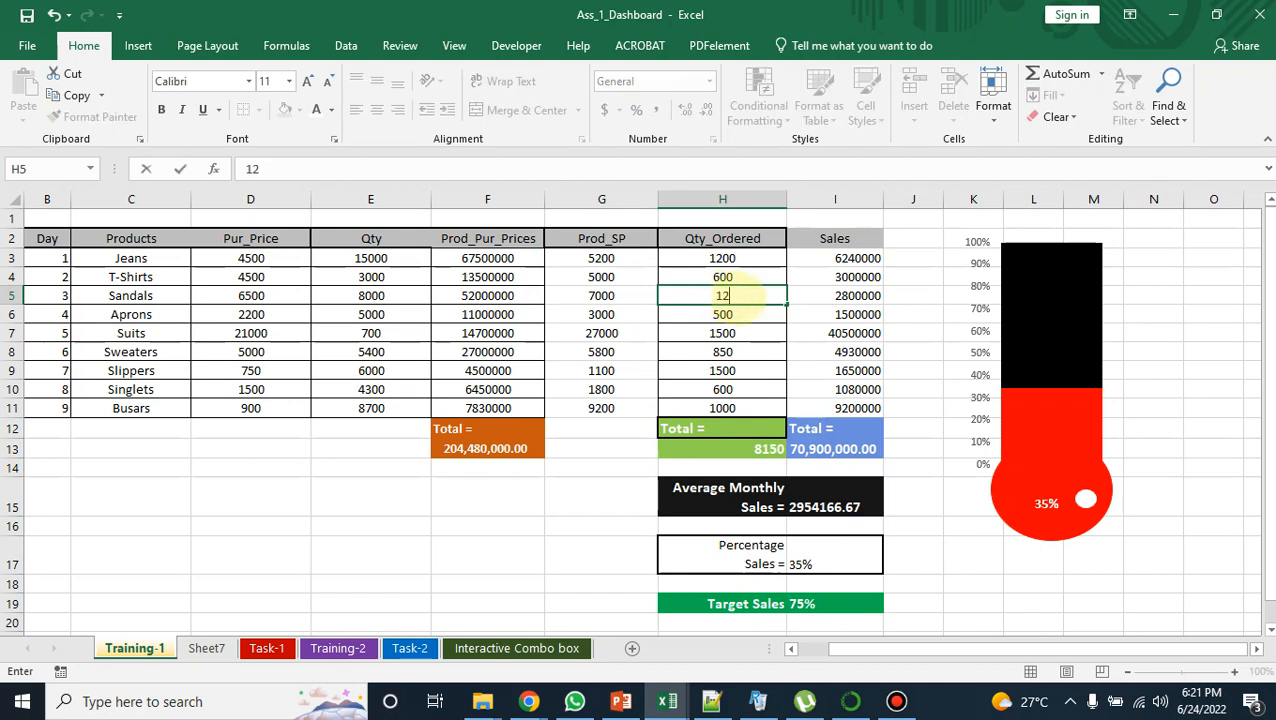
type("00")
left_click(600, 525)
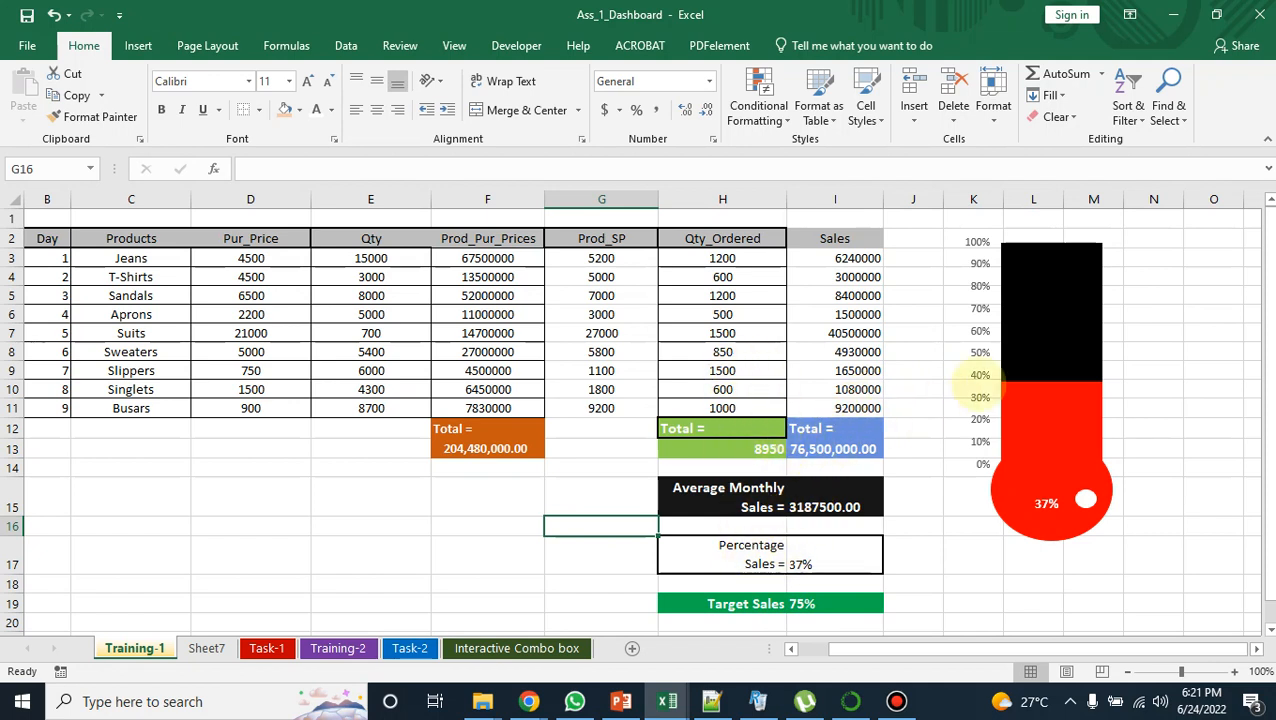
Step: Copy the Percentage Sales label and value from H17:I17 on Training-1 and paste them into Sheet7 starting at cell C6
left_click_drag(740, 555, 830, 558)
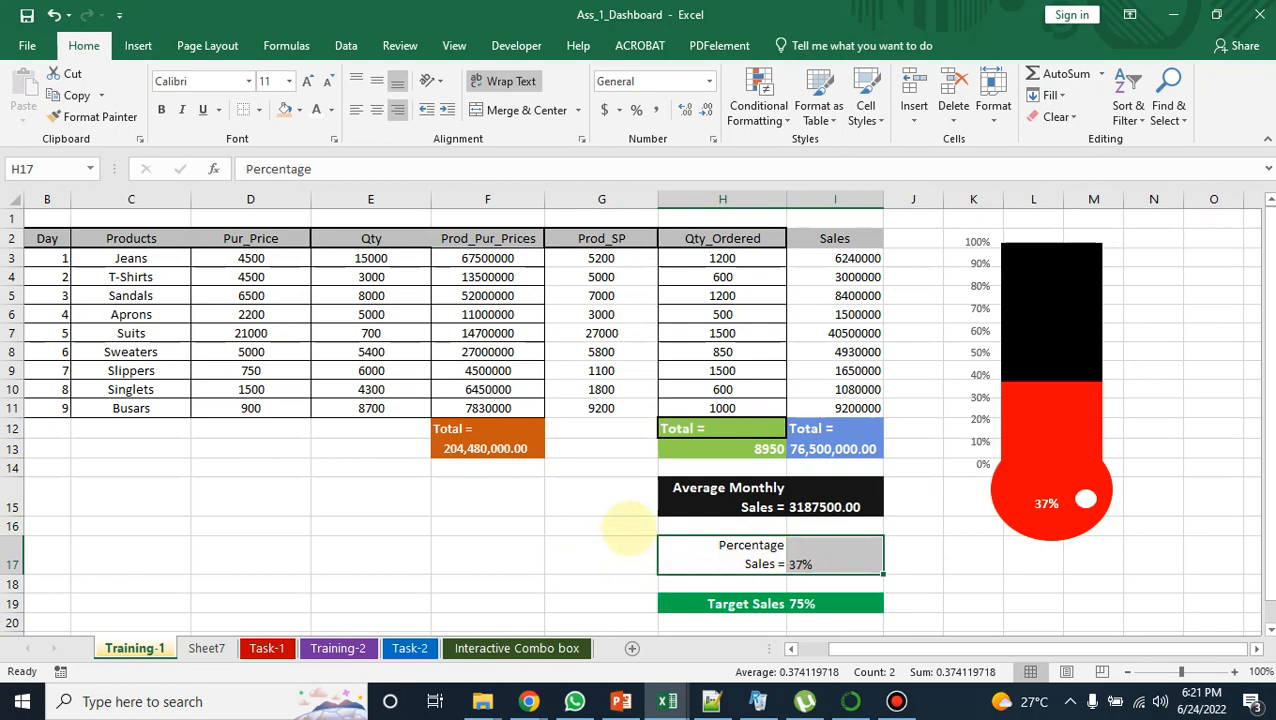
key("ctrl+c")
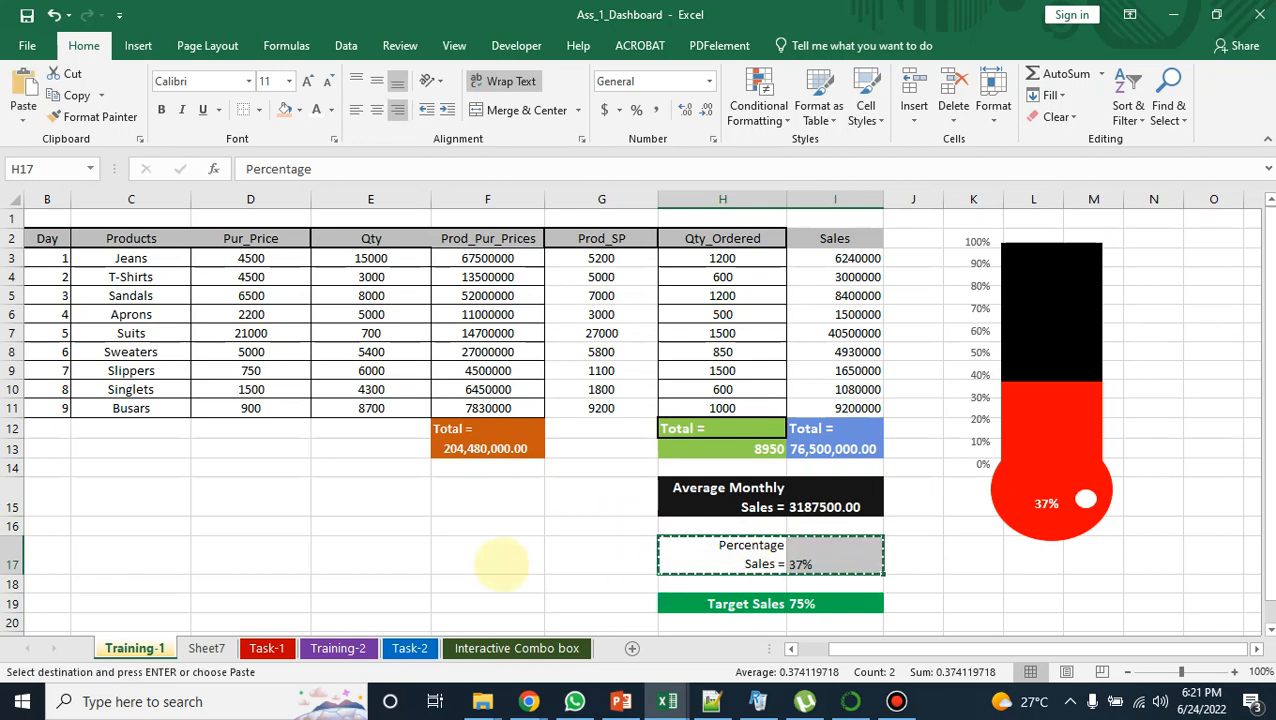
left_click(206, 648)
left_click(251, 325)
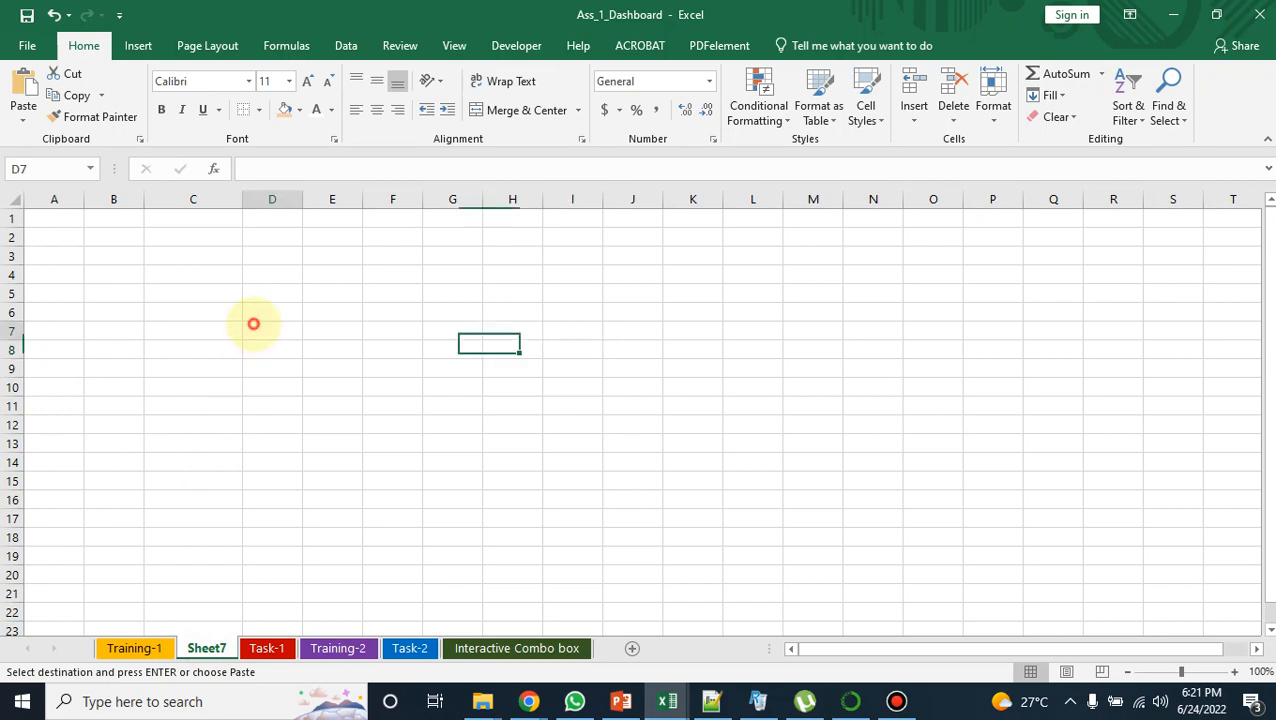
left_click(168, 318)
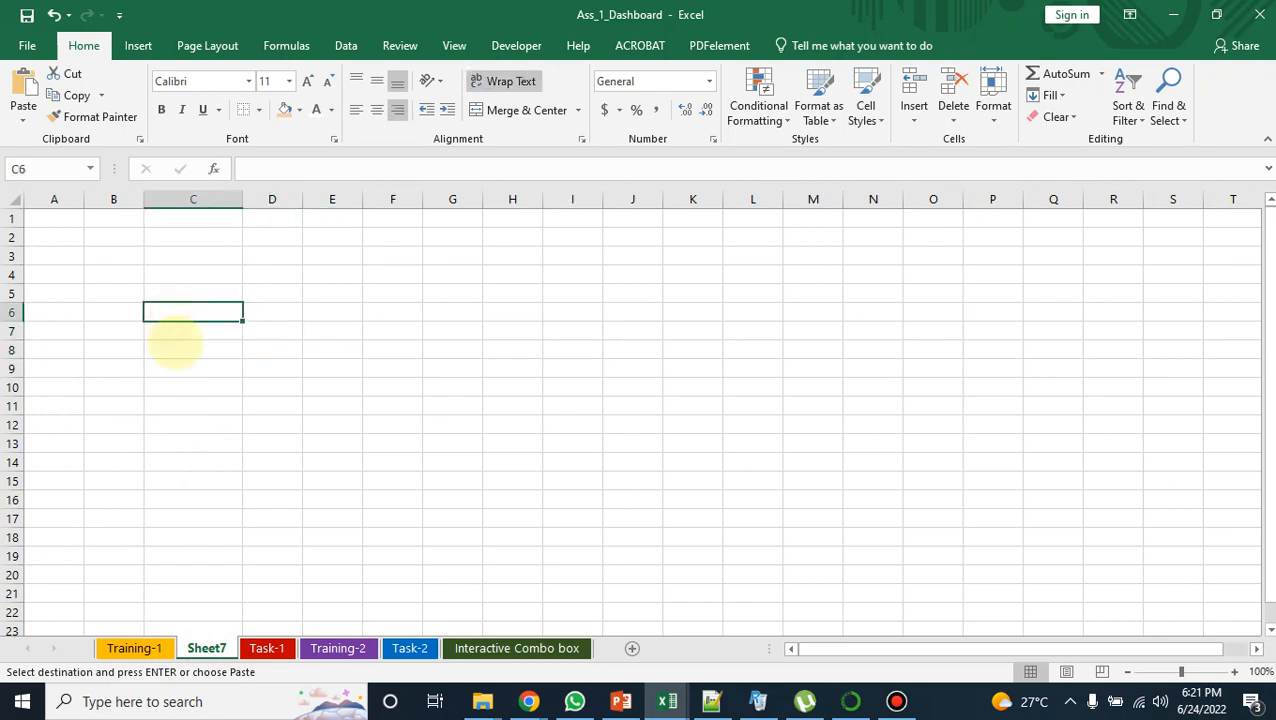
key("ctrl+v")
Step: Replace the pasted formula in cell D6 with the value 0.75
left_click(265, 330)
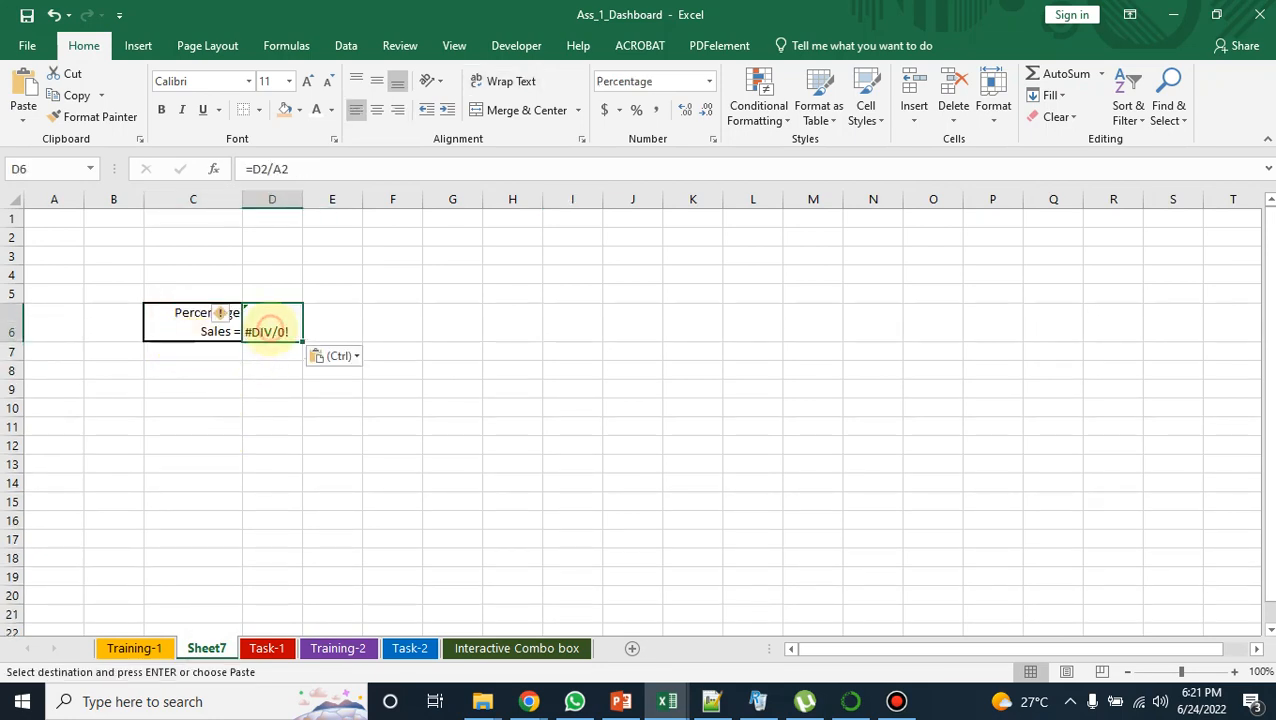
left_click(343, 168)
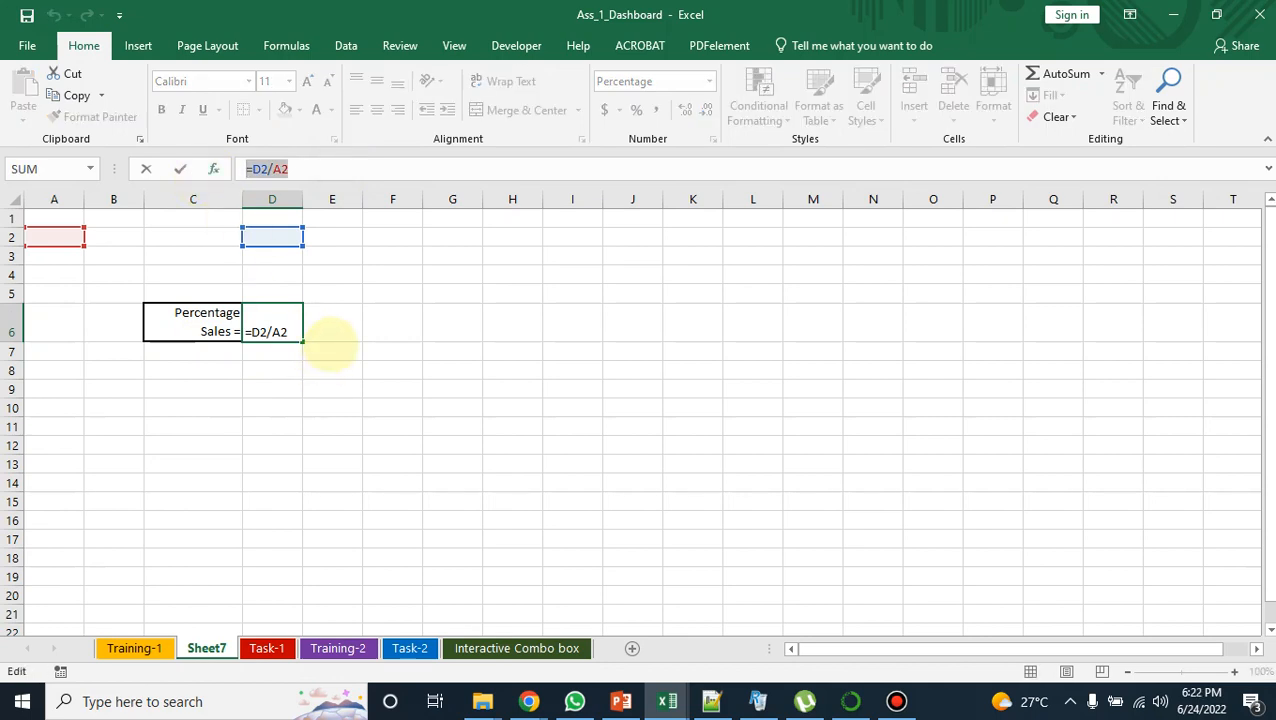
type("0")
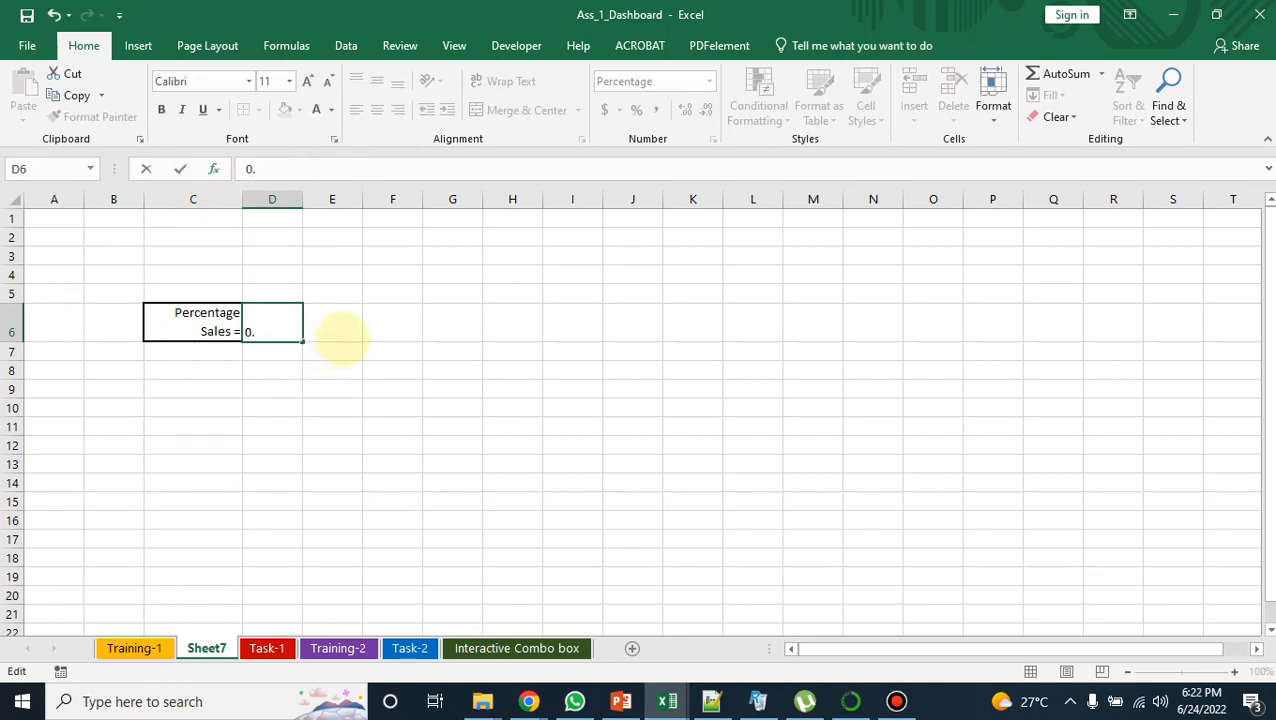
type(".75")
left_click(379, 390)
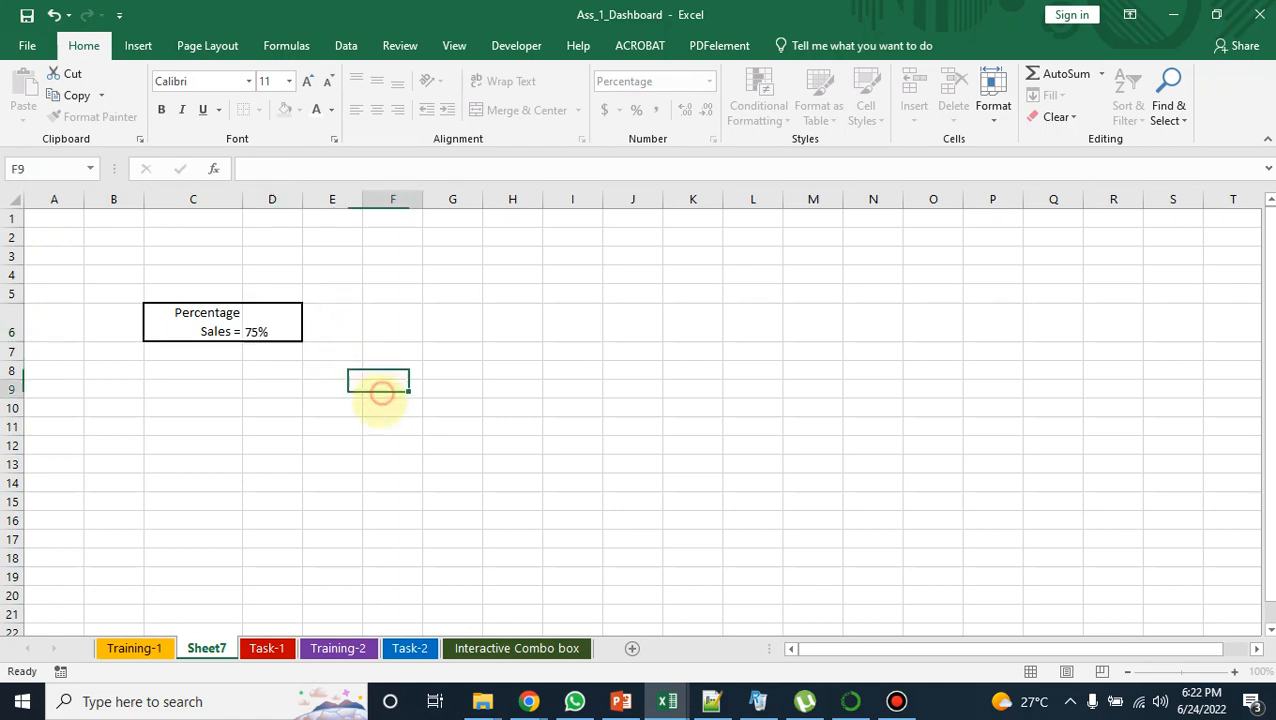
left_click(285, 330)
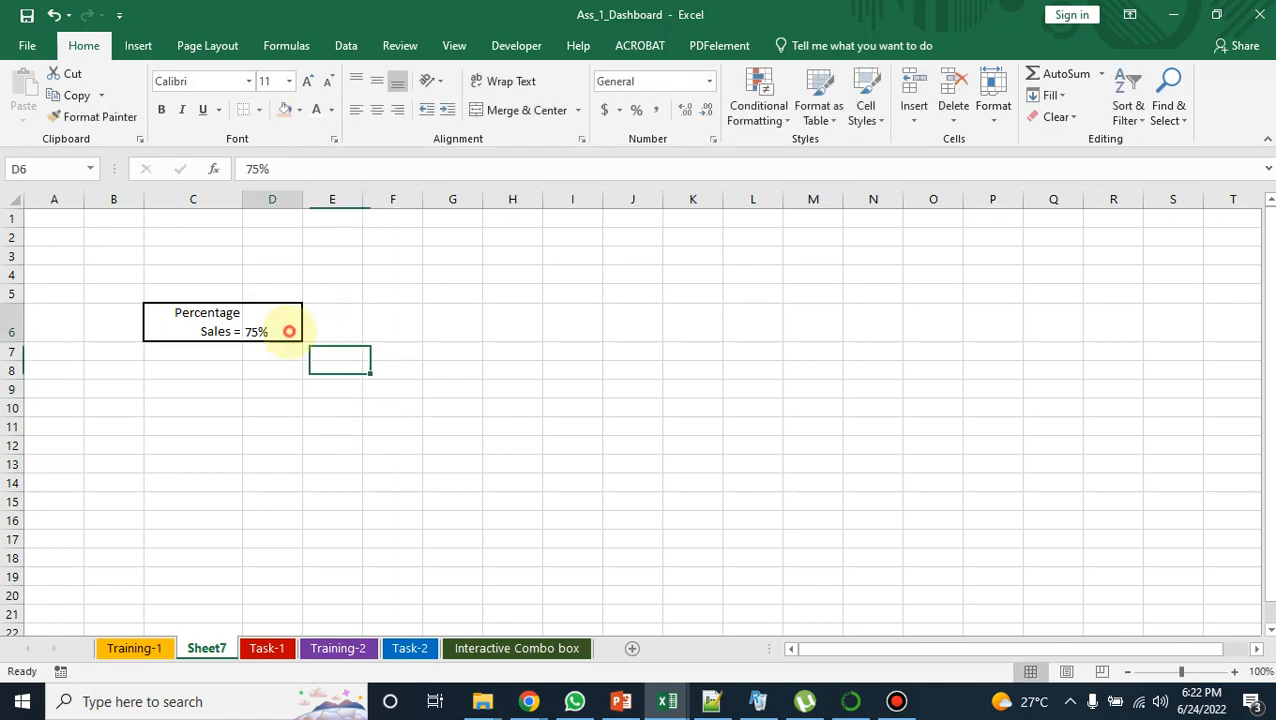
left_click(278, 335)
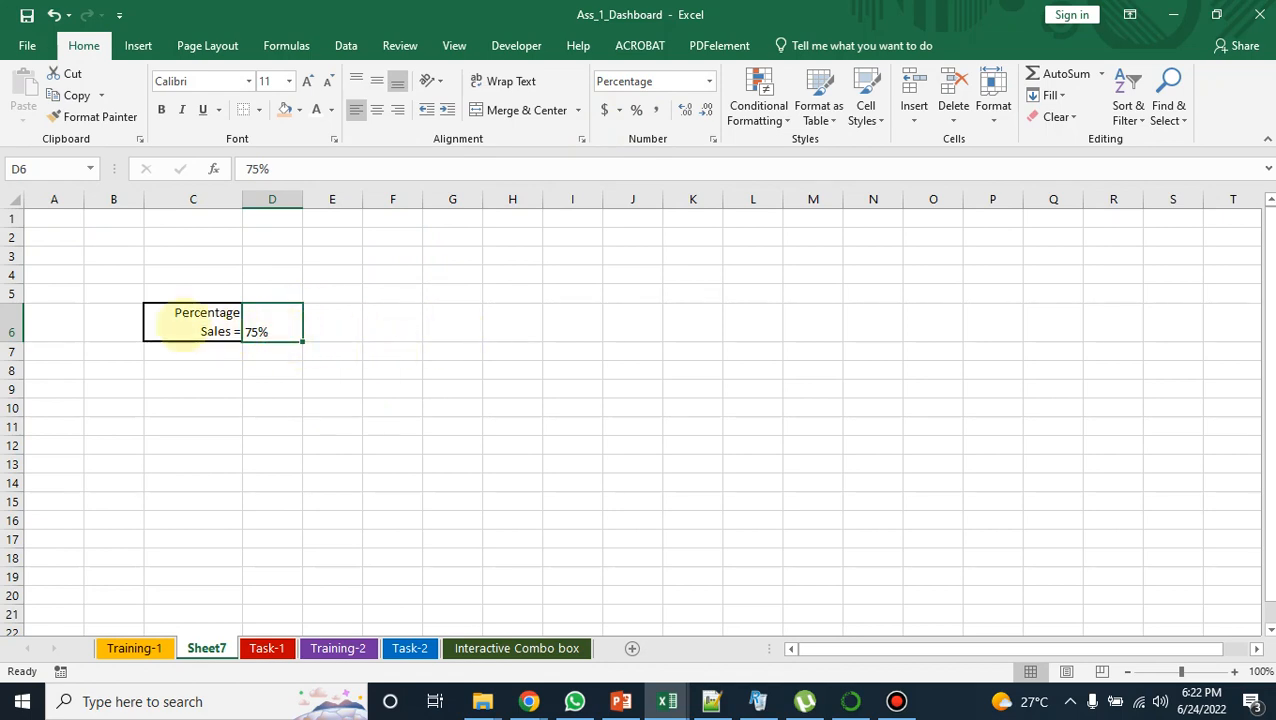
Step: Insert a clustered column chart from C6:D6 and move it up beside the Percentage Sales cells, starting around row 2
left_click(180, 330)
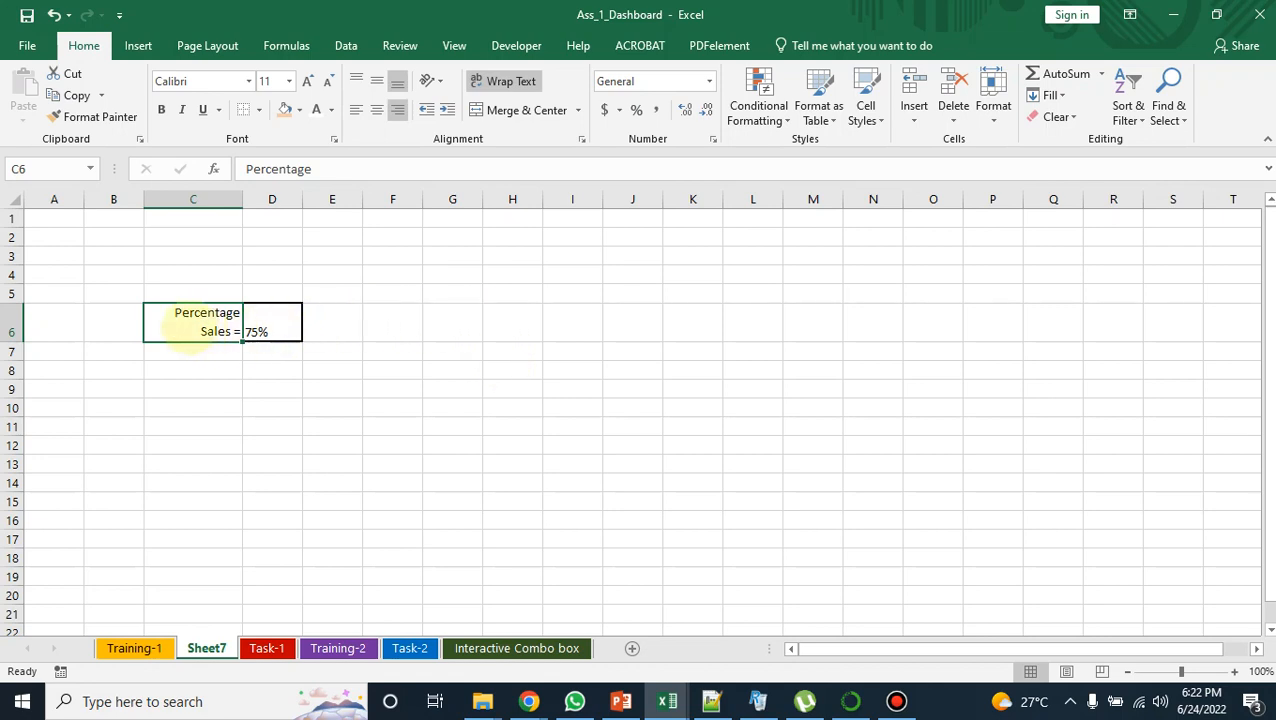
left_click_drag(185, 325, 298, 330)
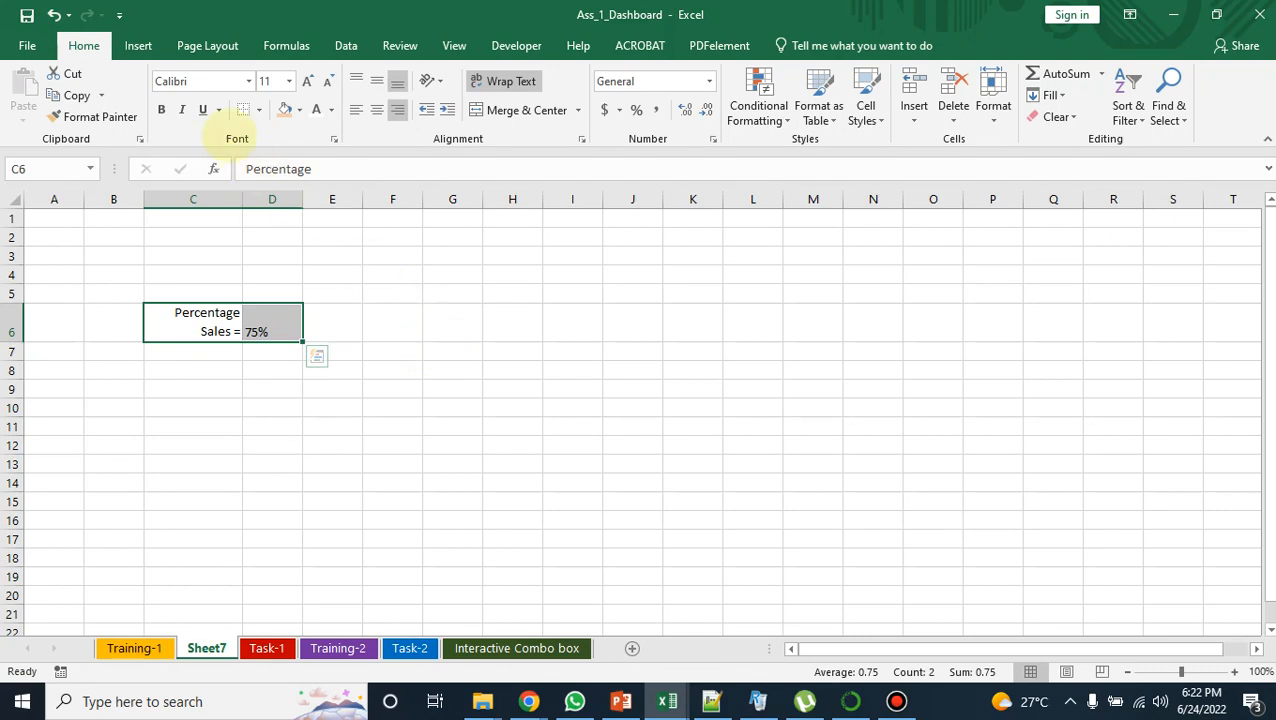
left_click(138, 45)
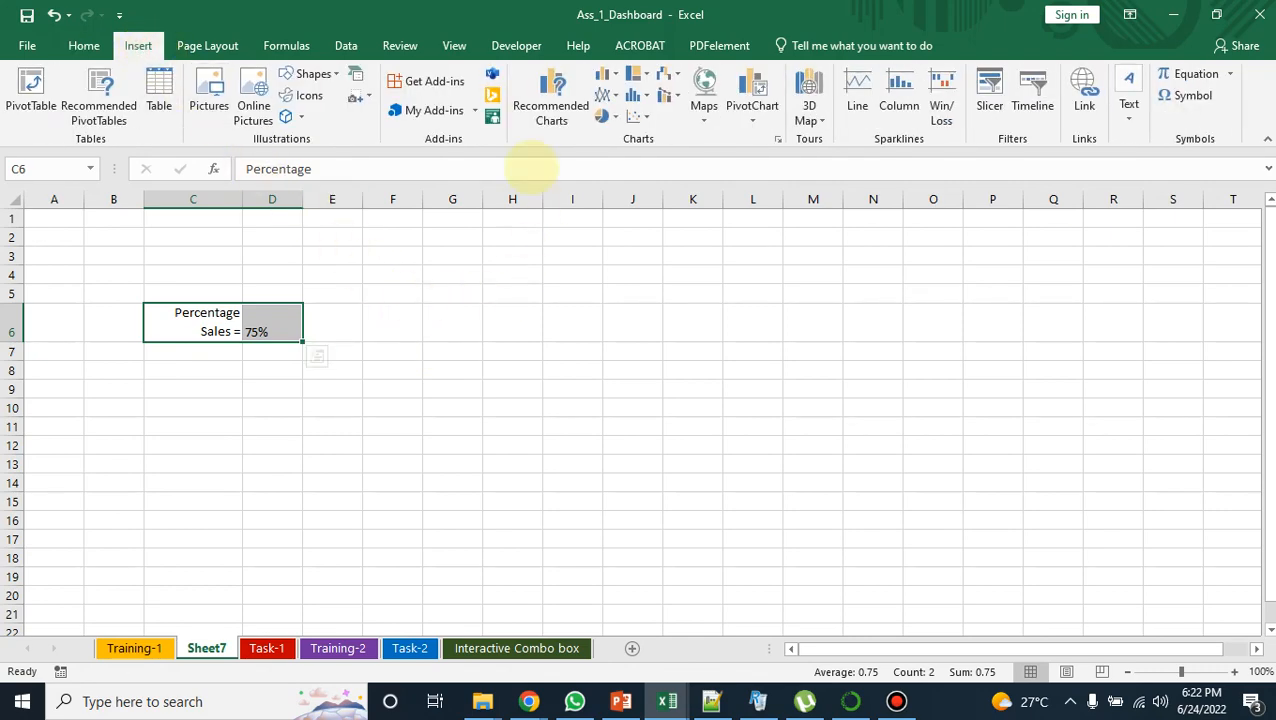
left_click(550, 95)
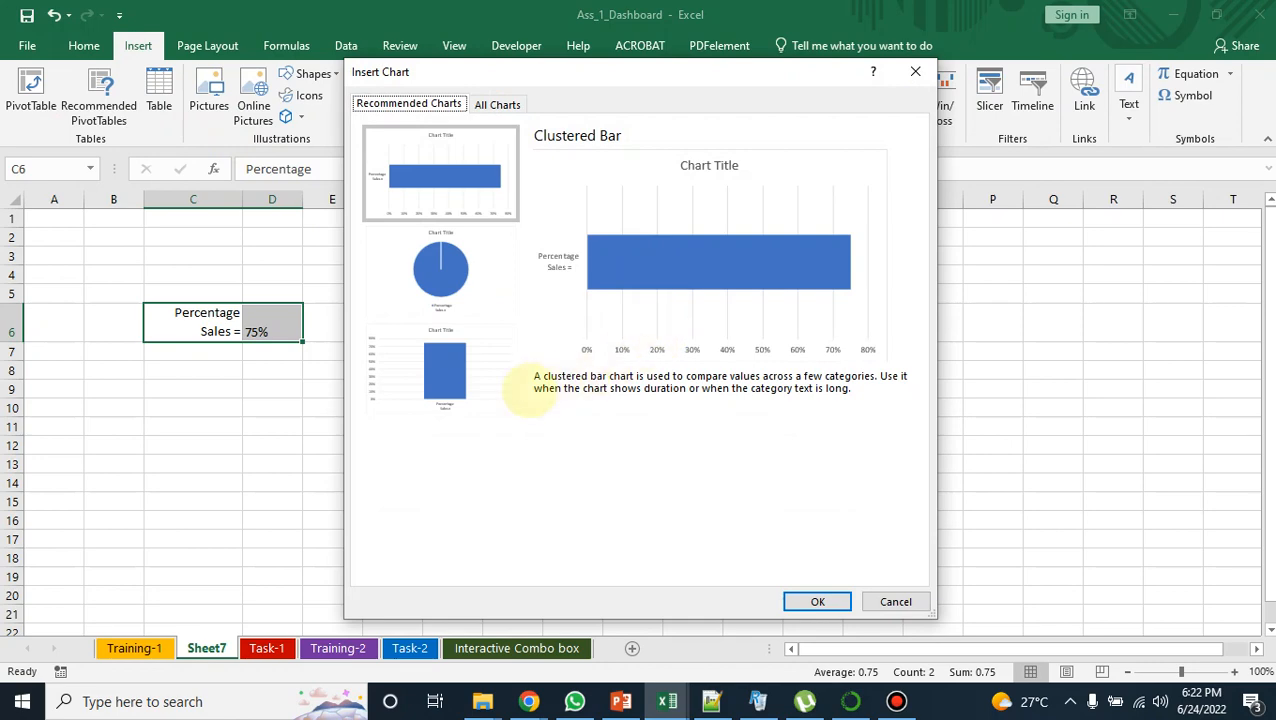
left_click(472, 370)
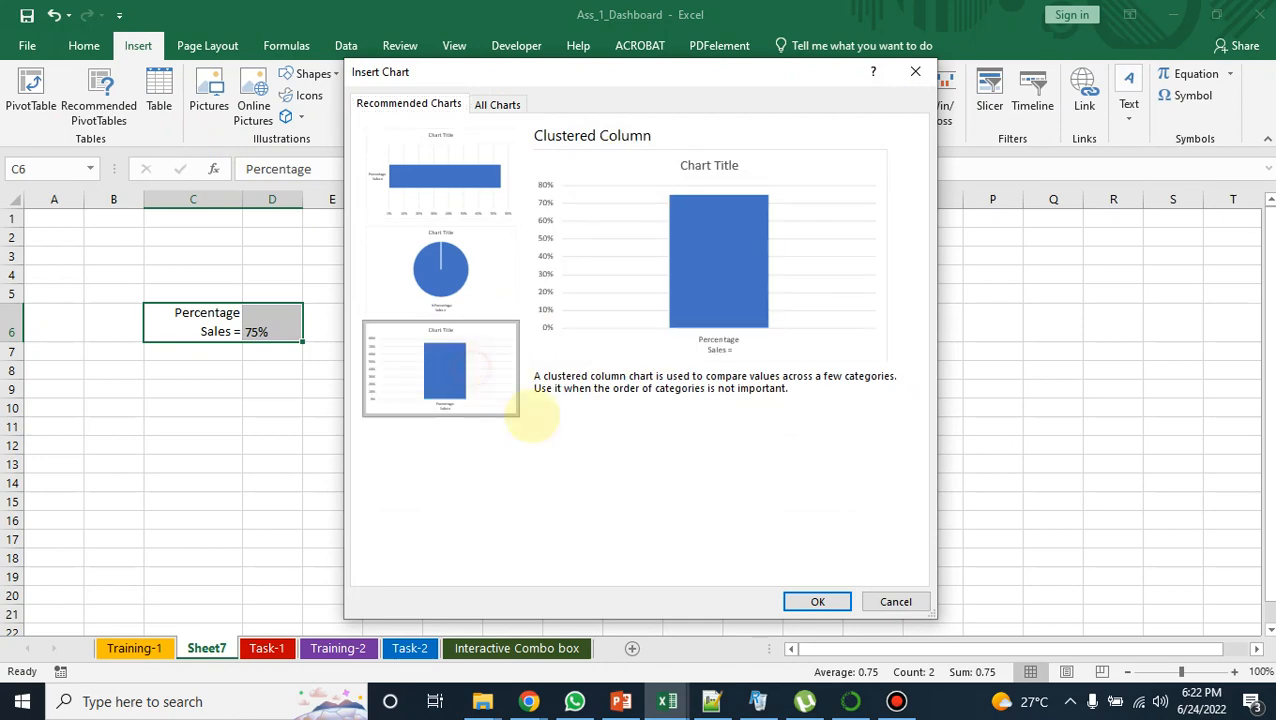
left_click(817, 601)
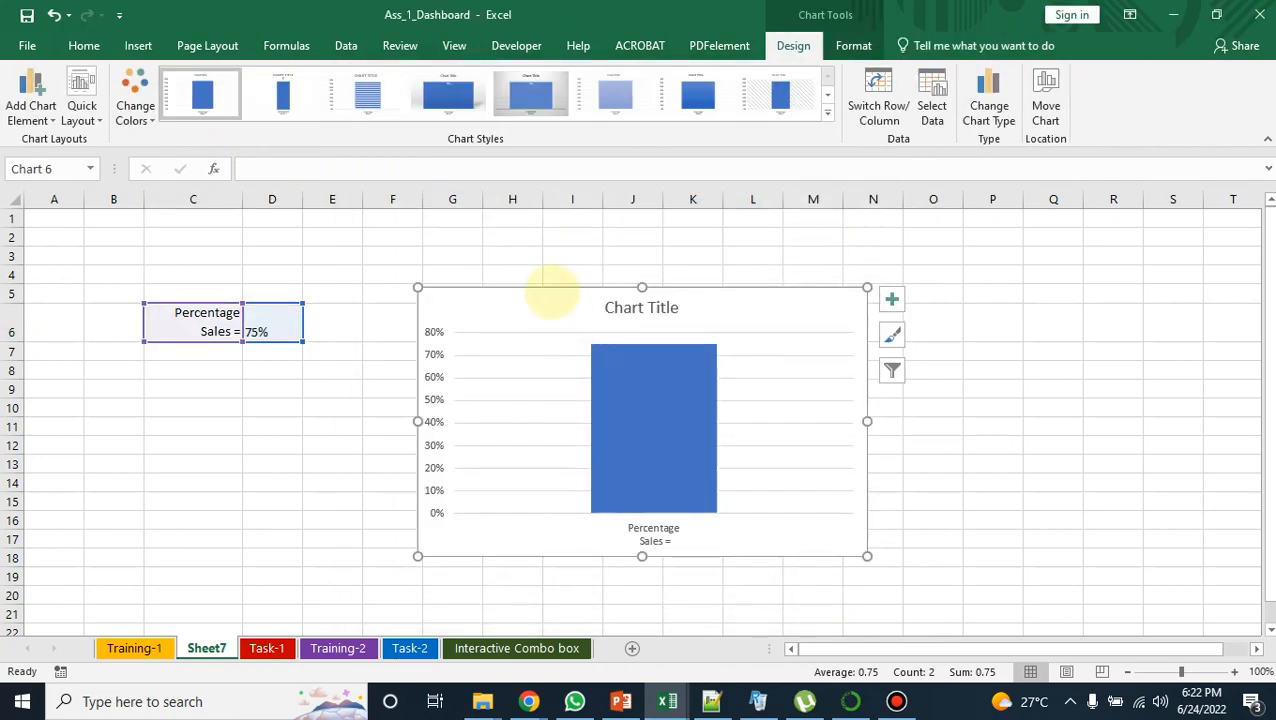
left_click_drag(550, 290, 480, 250)
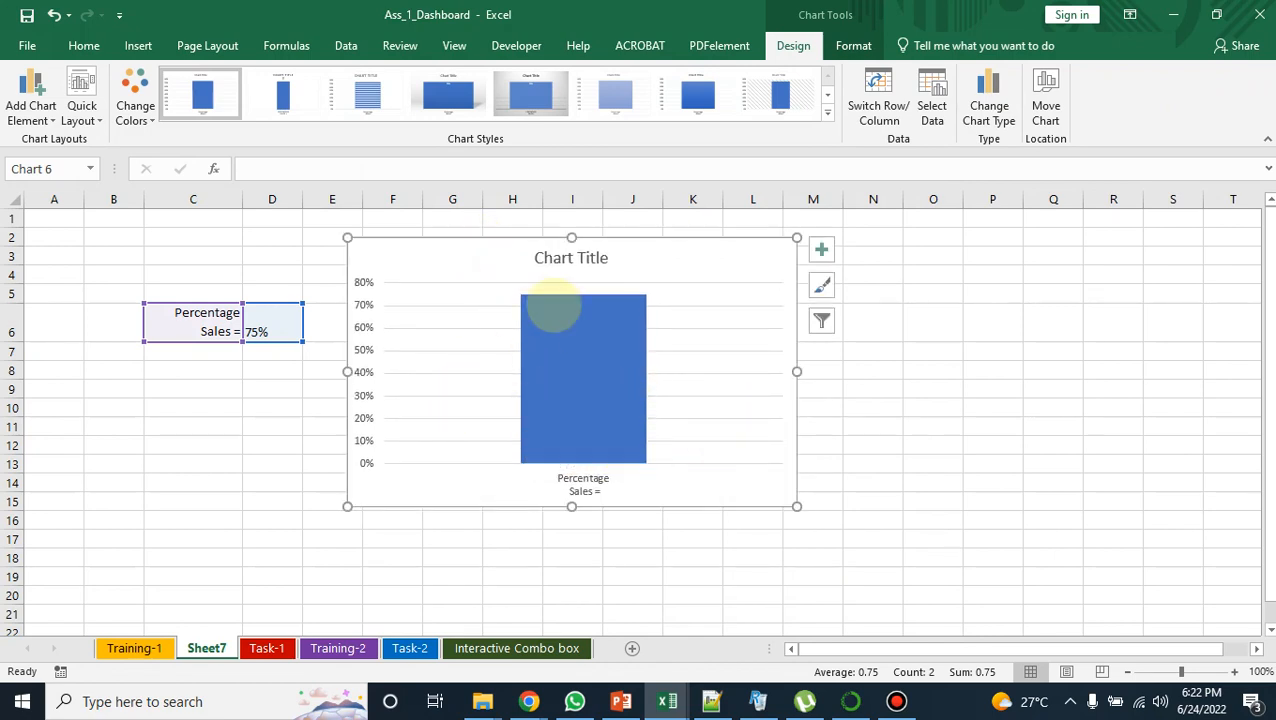
Step: Delete the chart title and the horizontal category axis label from the column chart
left_click(571, 258)
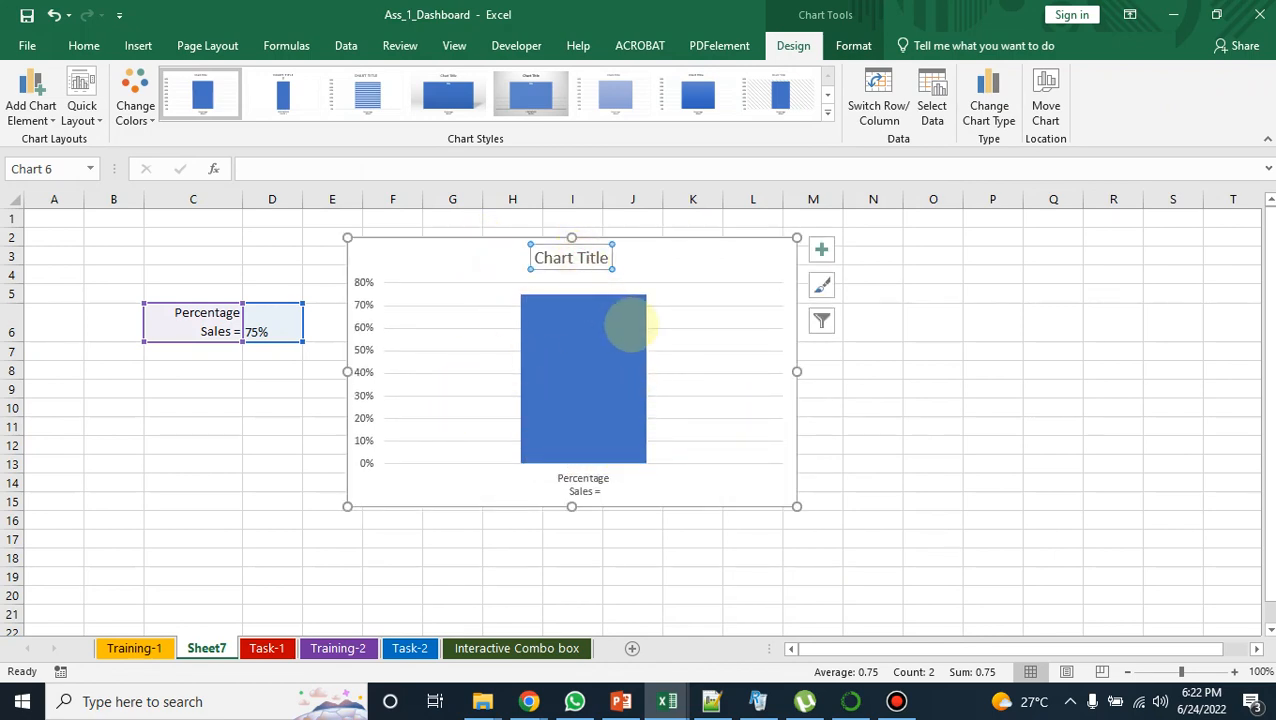
mouse_move(627, 319)
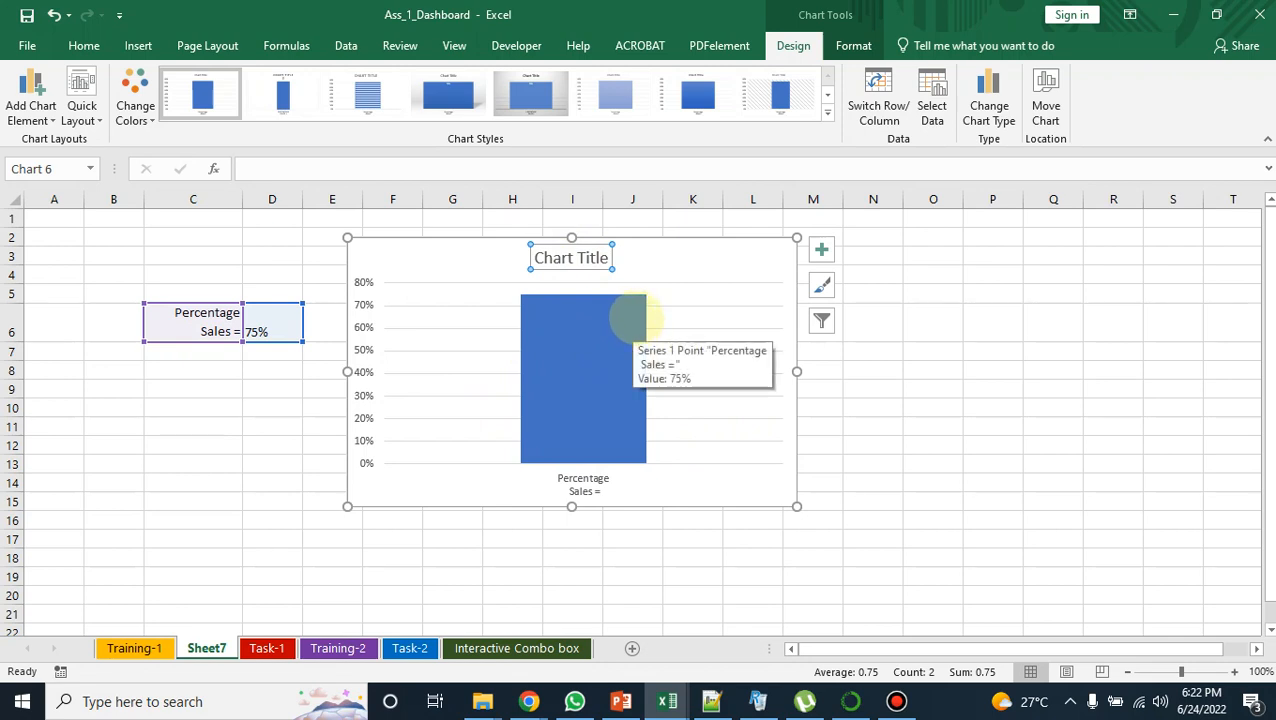
key("Delete")
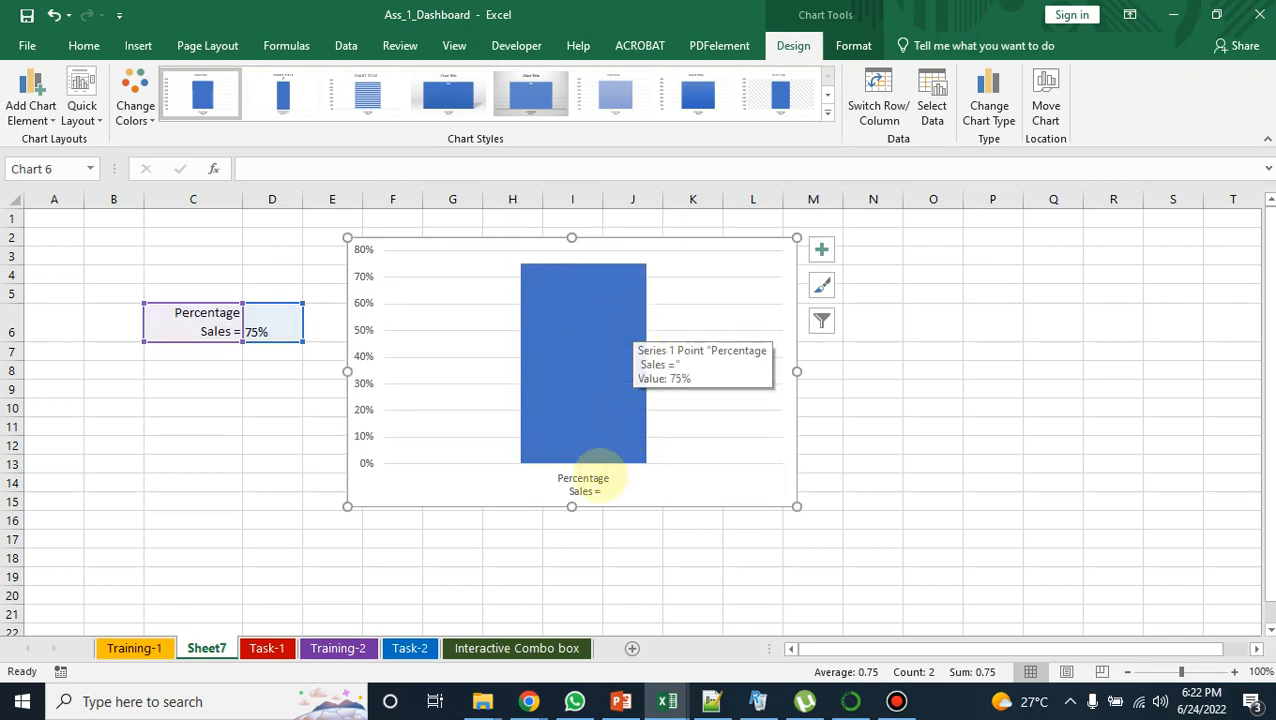
left_click(590, 487)
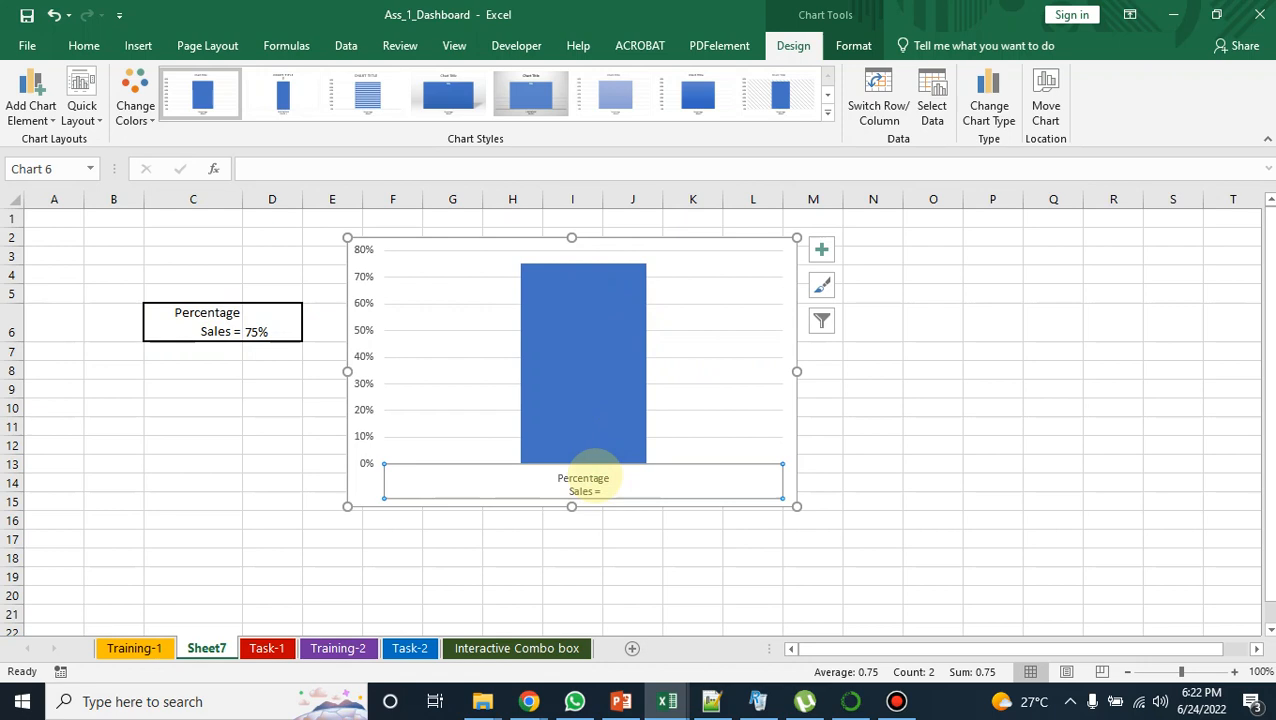
key("Delete")
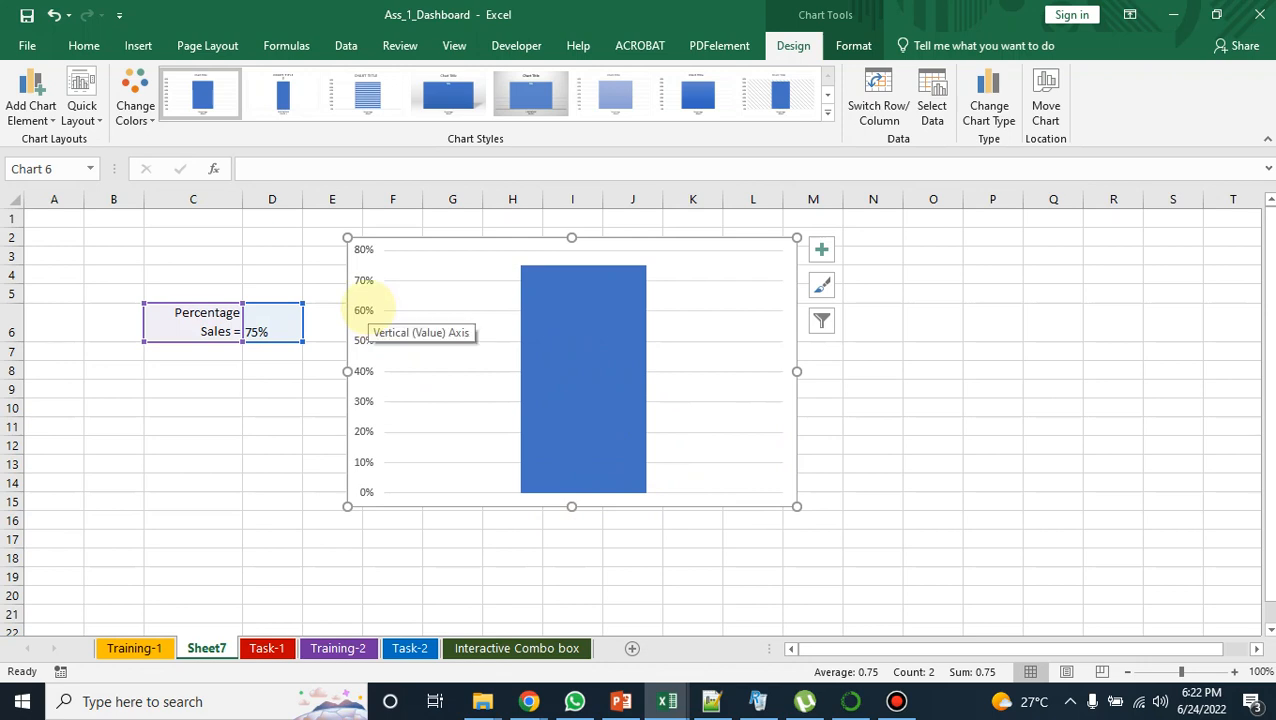
Step: Narrow the chart so it ends near the right edge of column I, and set the vertical axis maximum bound to 1.0
left_click_drag(796, 371, 606, 385)
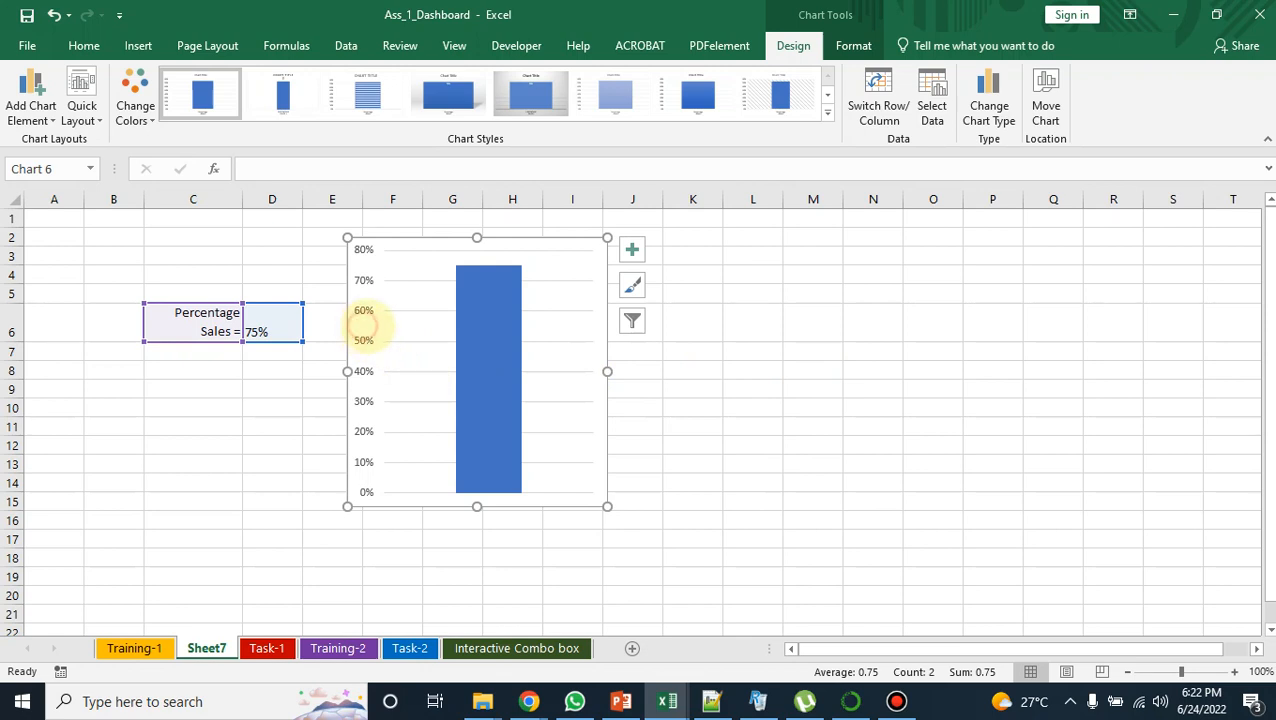
left_click(372, 318)
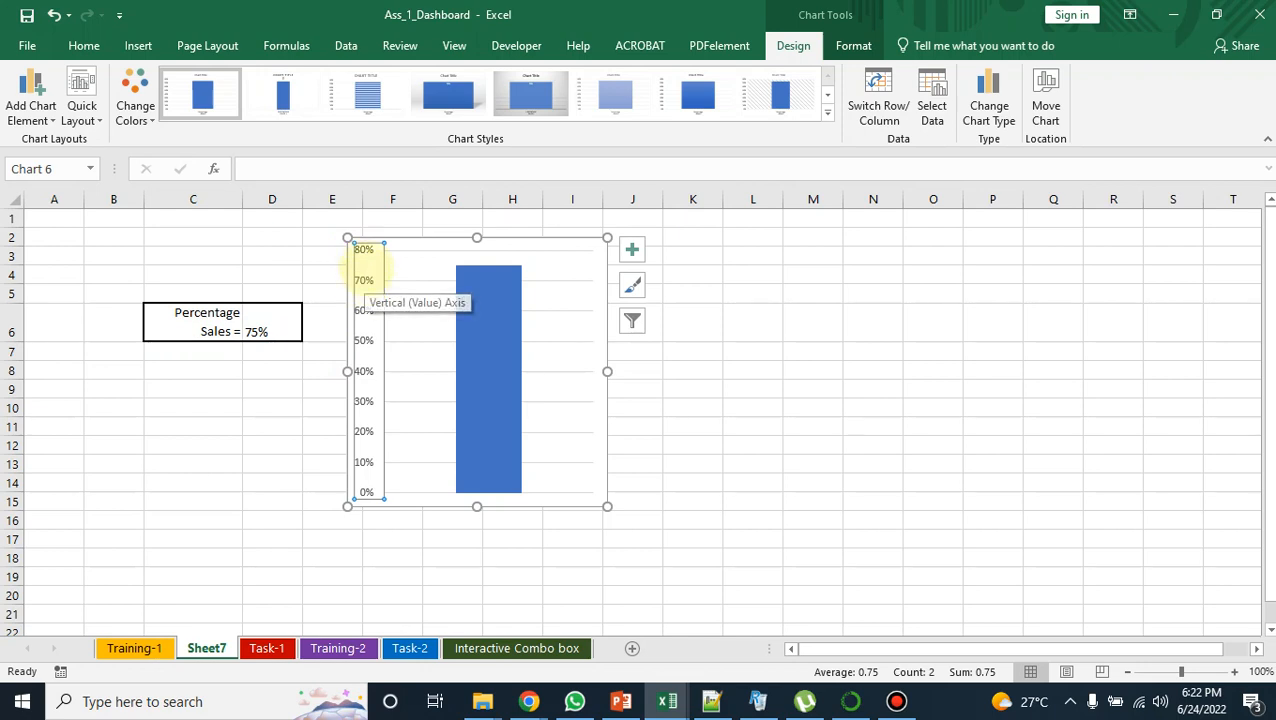
right_click(365, 311)
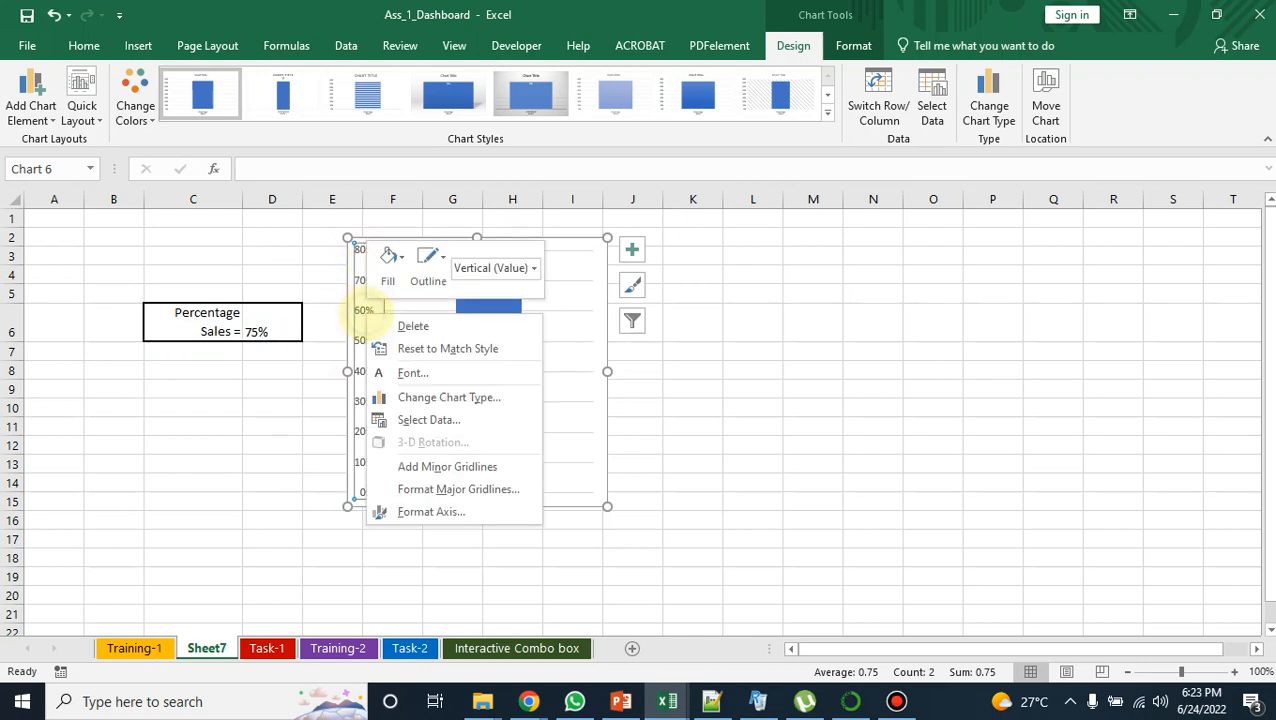
left_click(412, 511)
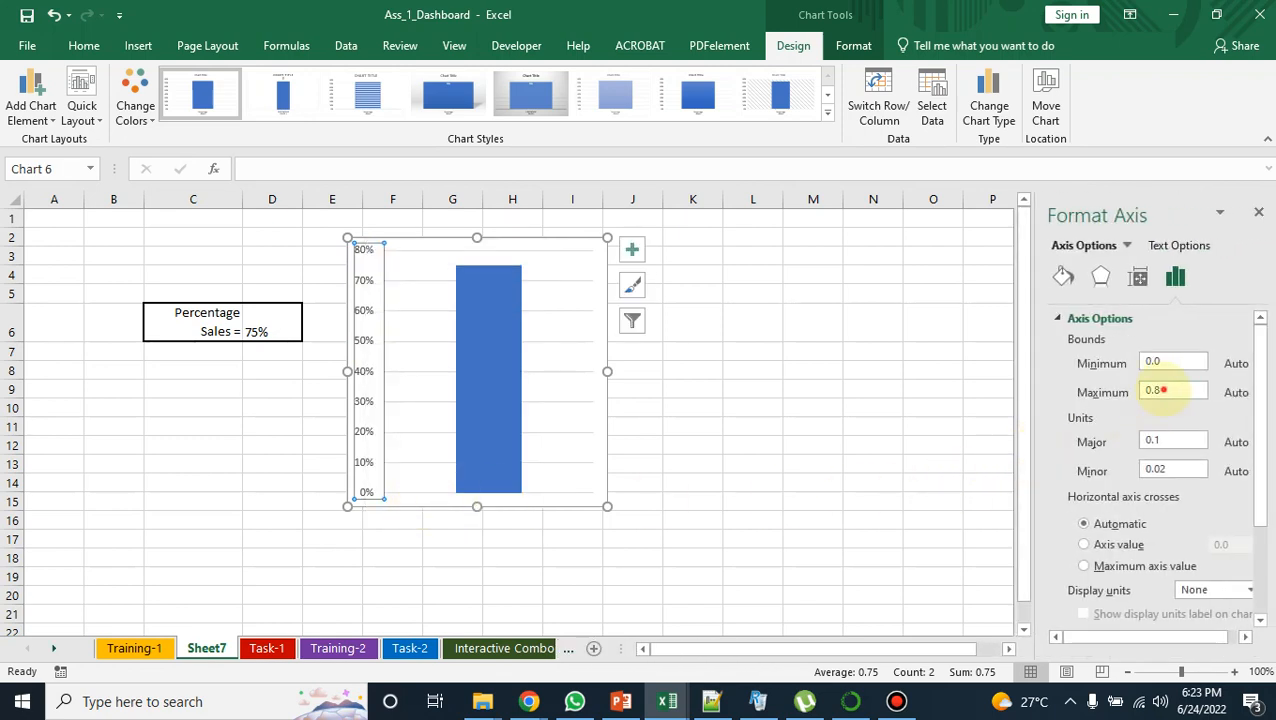
left_click(1163, 390)
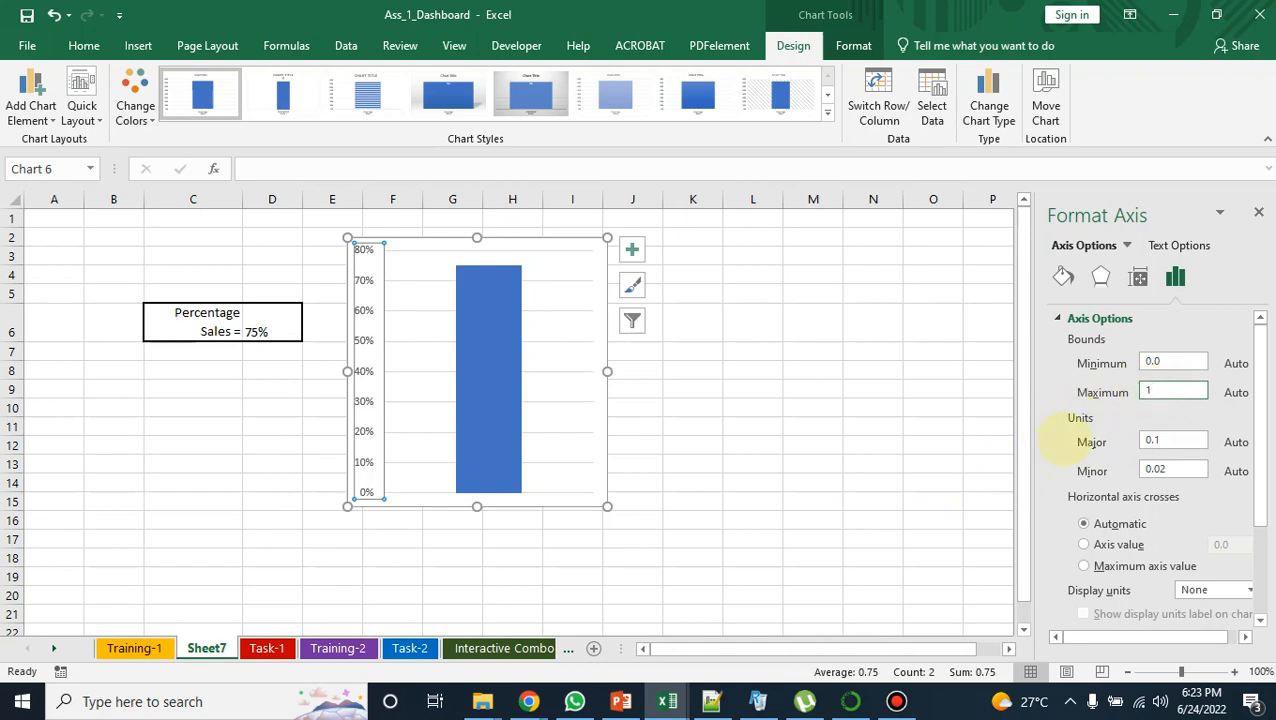
key("Return")
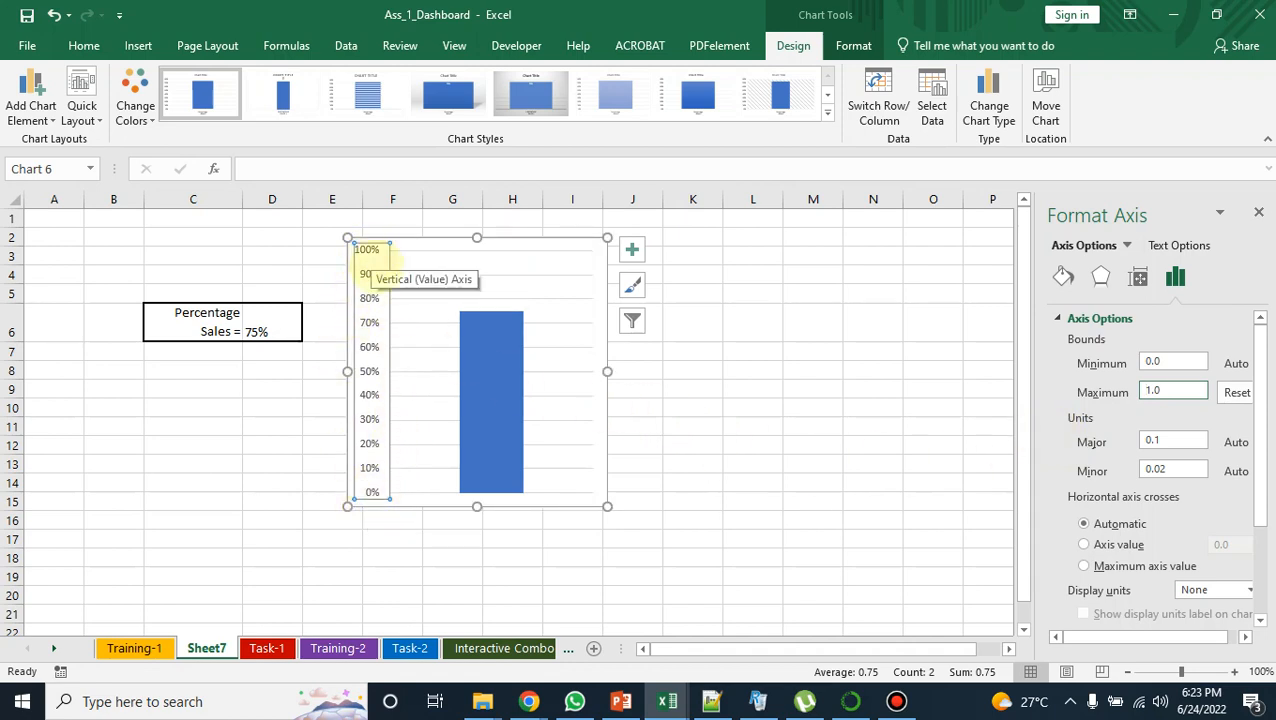
left_click(431, 356)
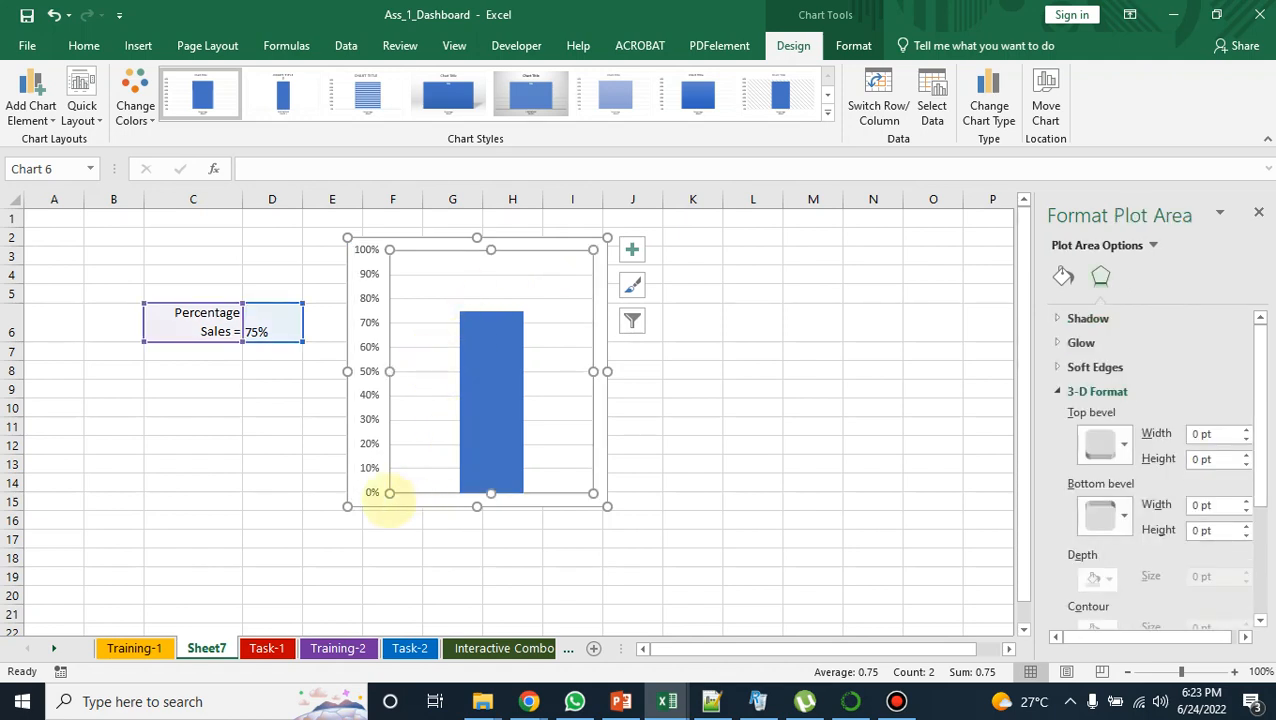
Step: Delete the horizontal major gridlines from the column chart
left_click(484, 436)
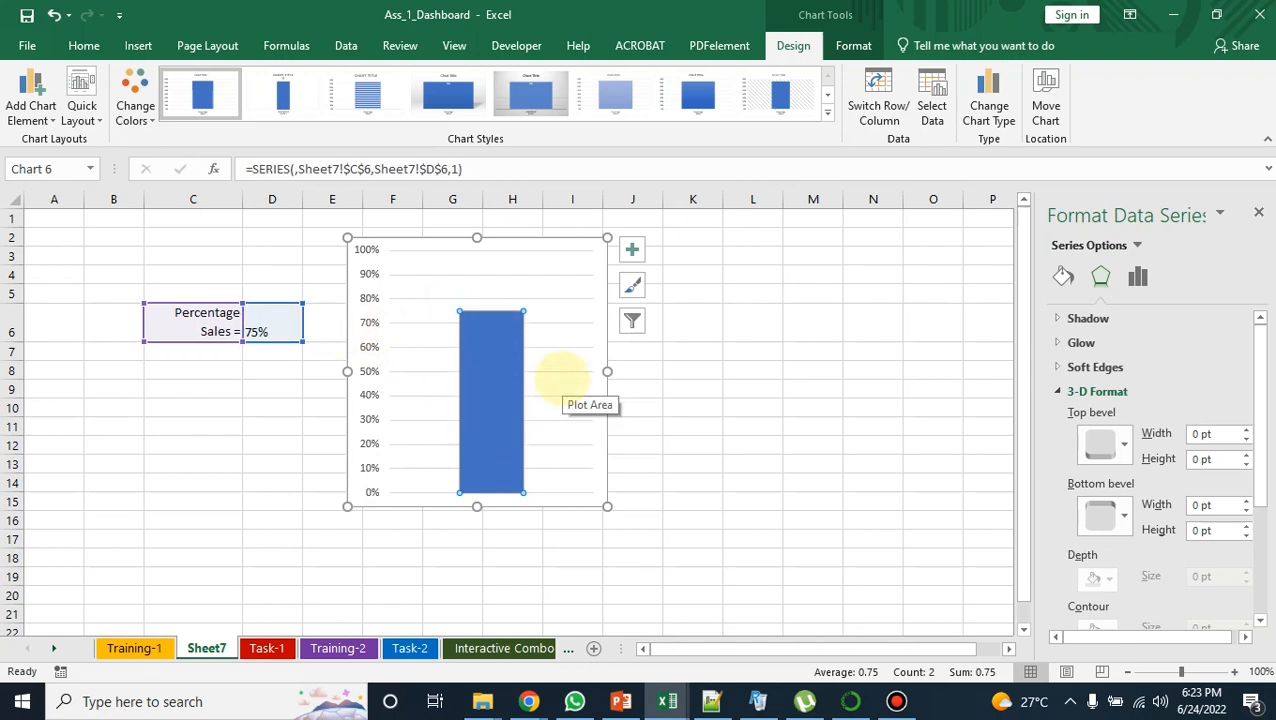
left_click(560, 373)
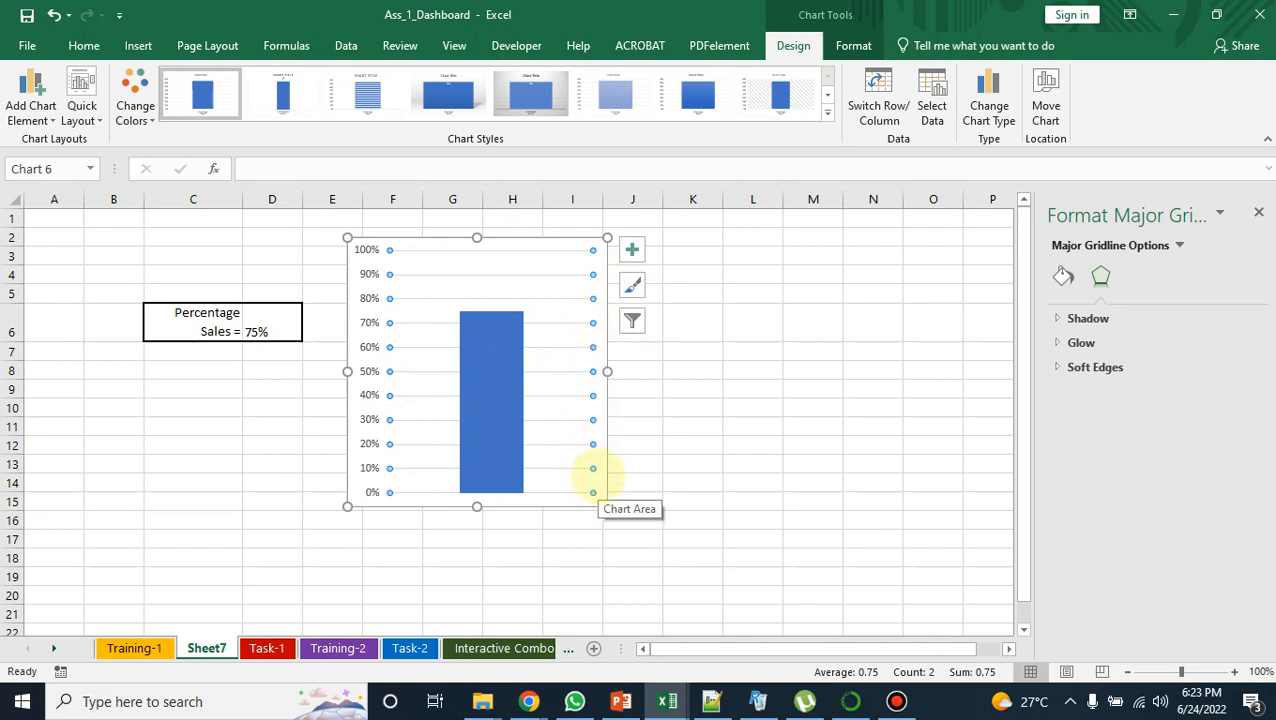
left_click(595, 478)
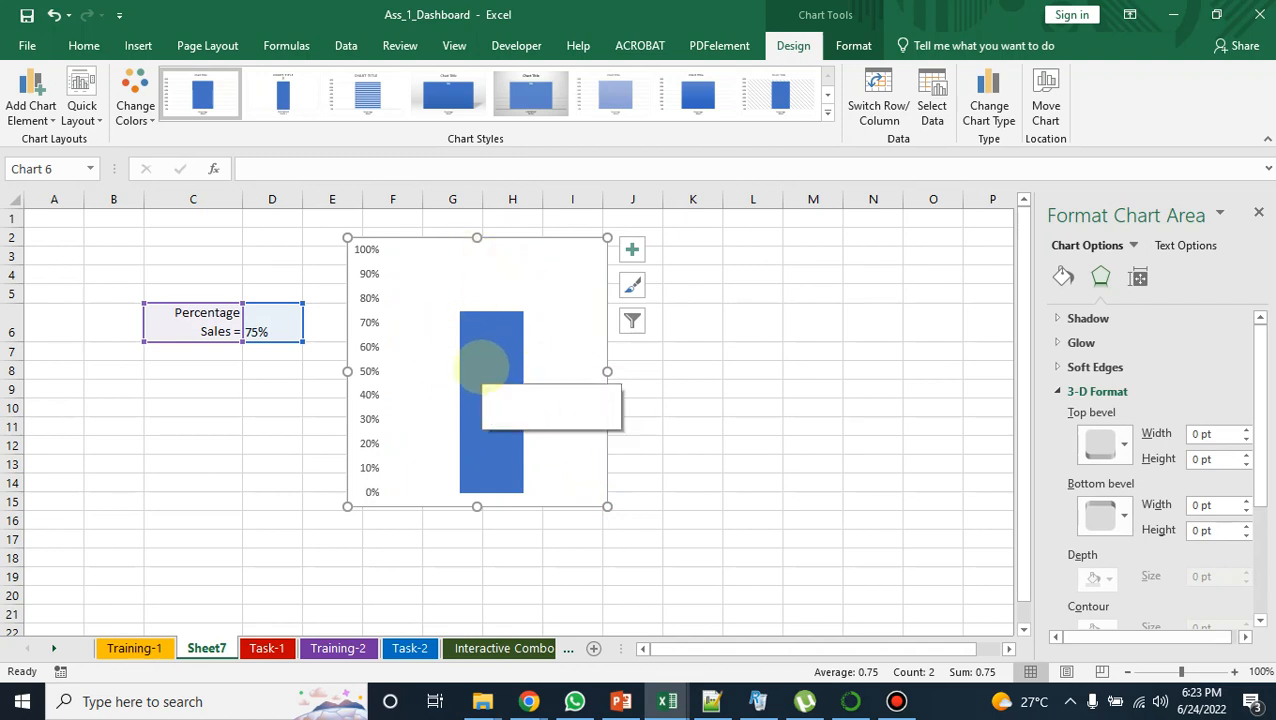
Step: Set the column series' gap width to 0% so the column fills the plot area's width
left_click(484, 368)
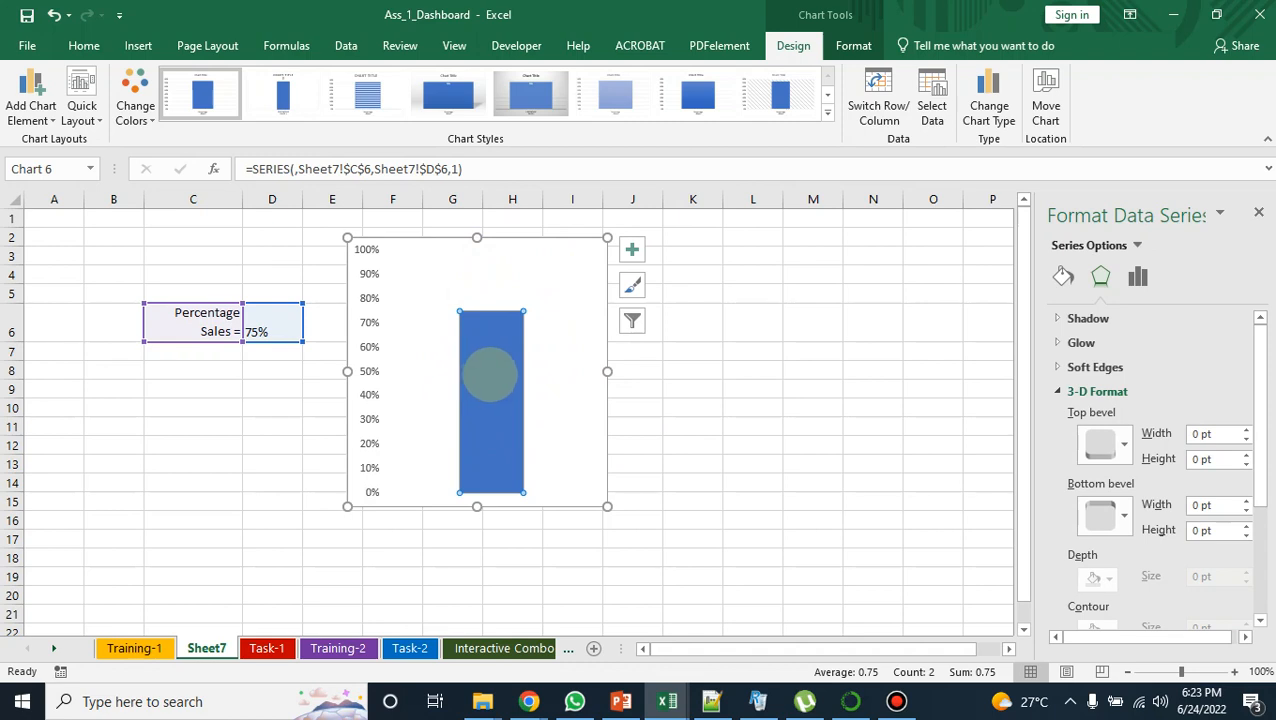
right_click(495, 381)
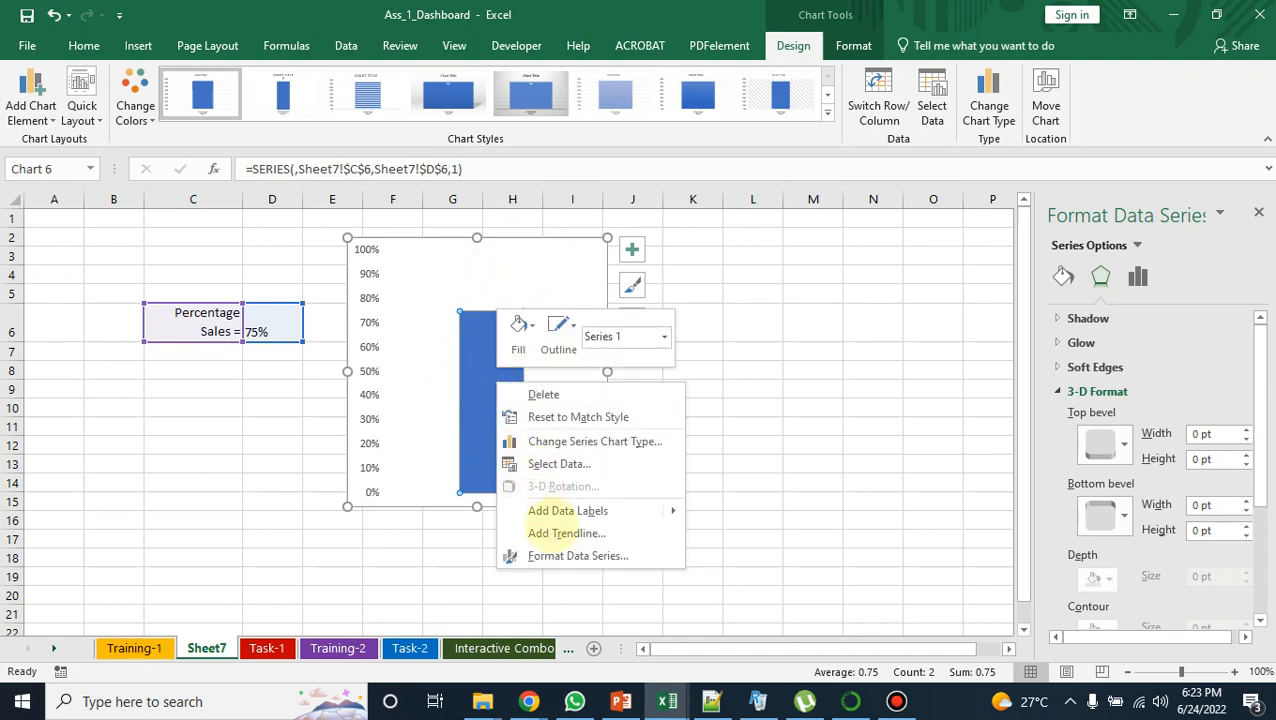
left_click(562, 555)
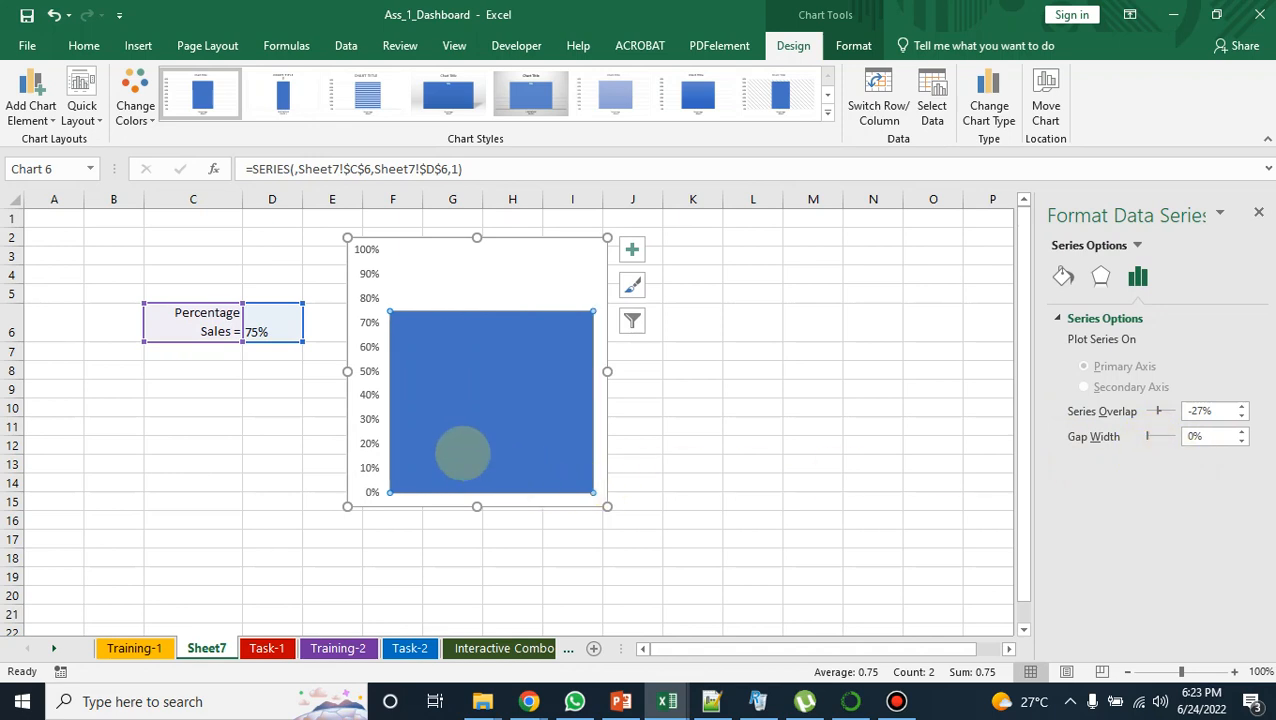
Step: Change the fill of the 75% column to the standard red
right_click(476, 370)
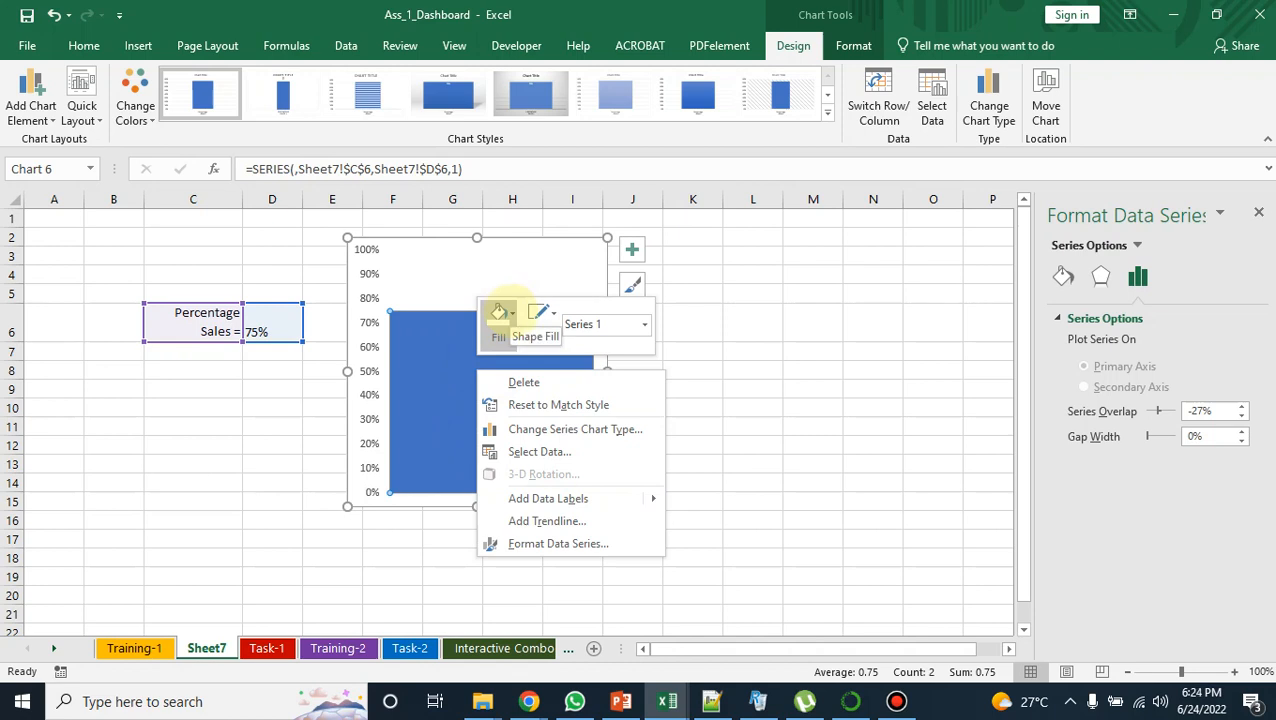
left_click(500, 313)
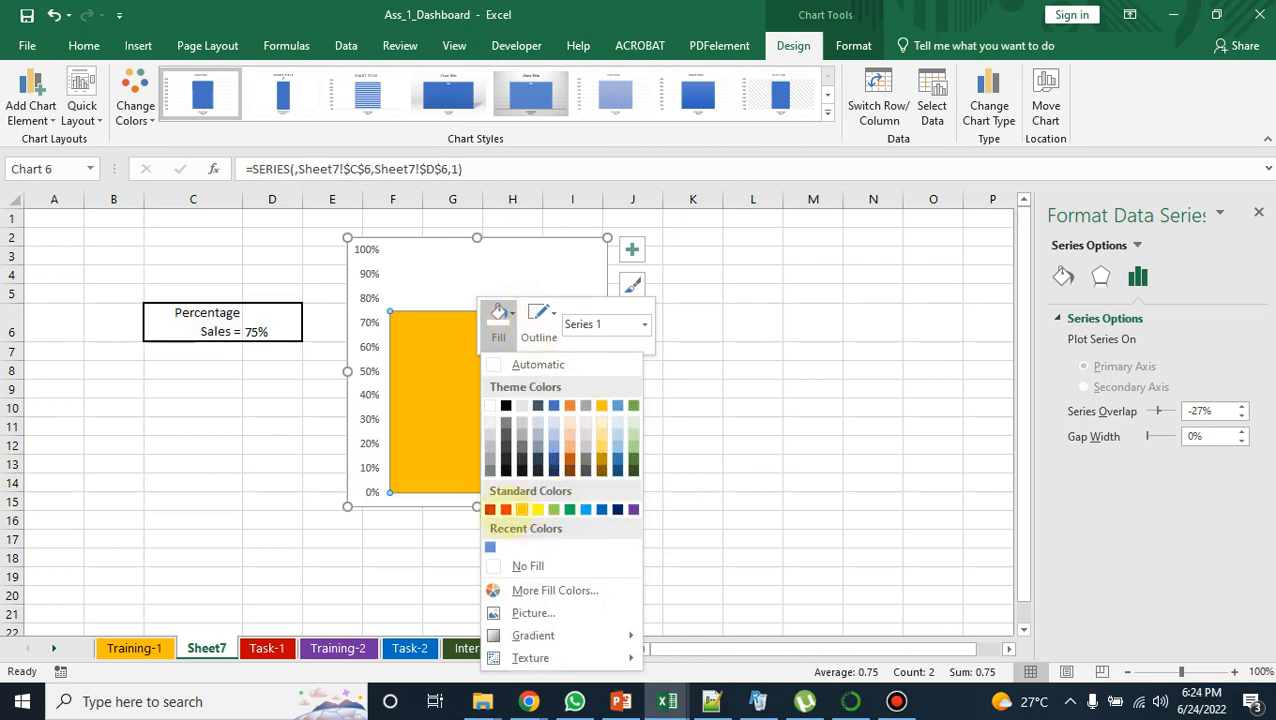
left_click(506, 509)
left_click(464, 436)
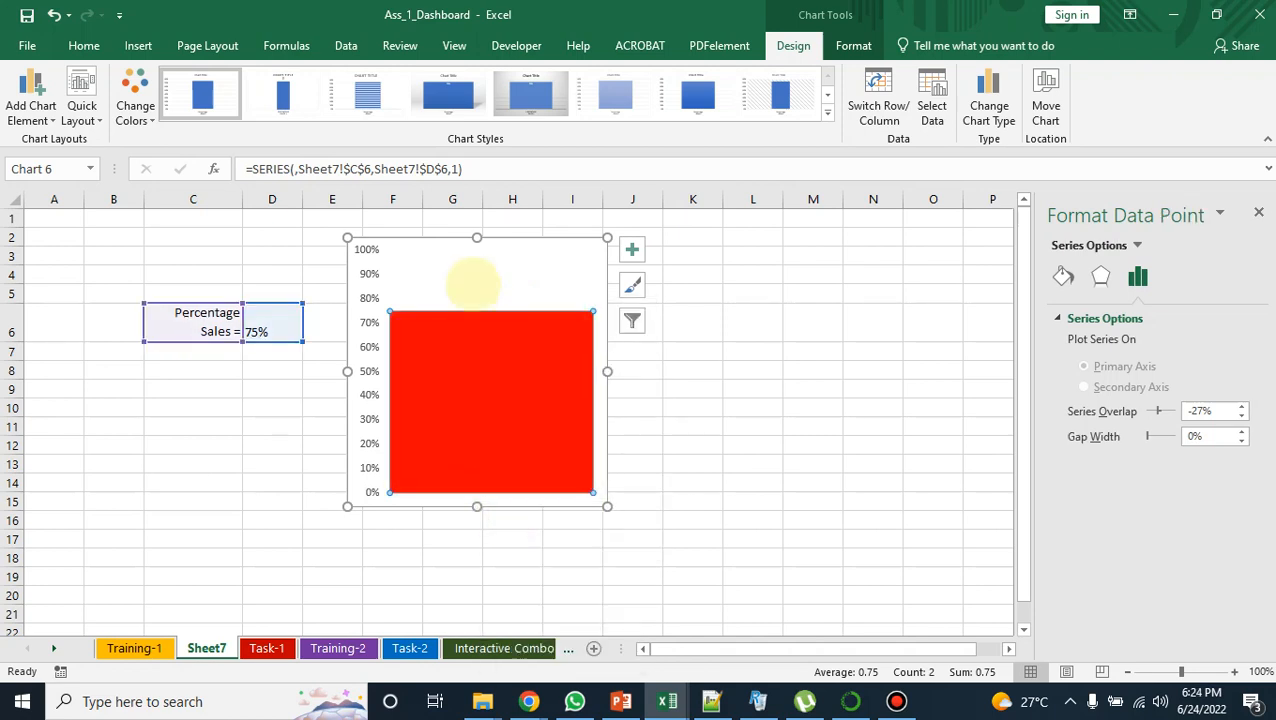
Step: Give the chart's plot area a solid black fill
left_click(472, 283)
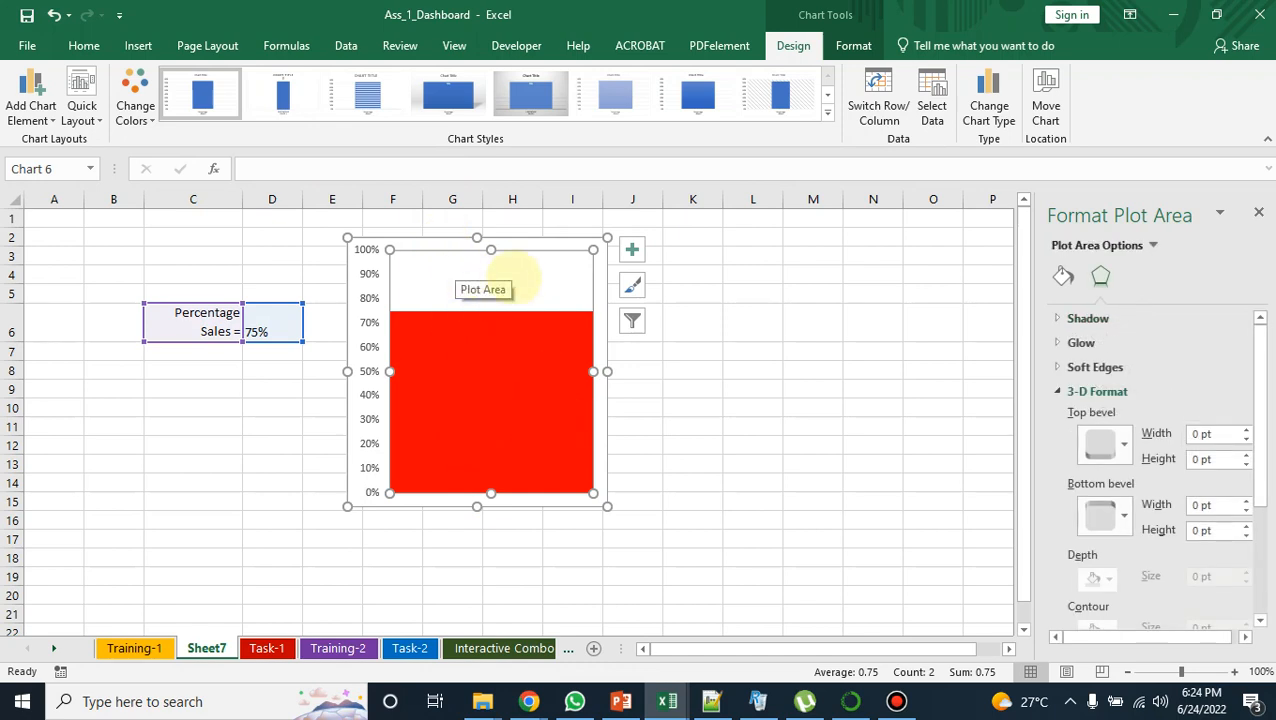
left_click(1068, 275)
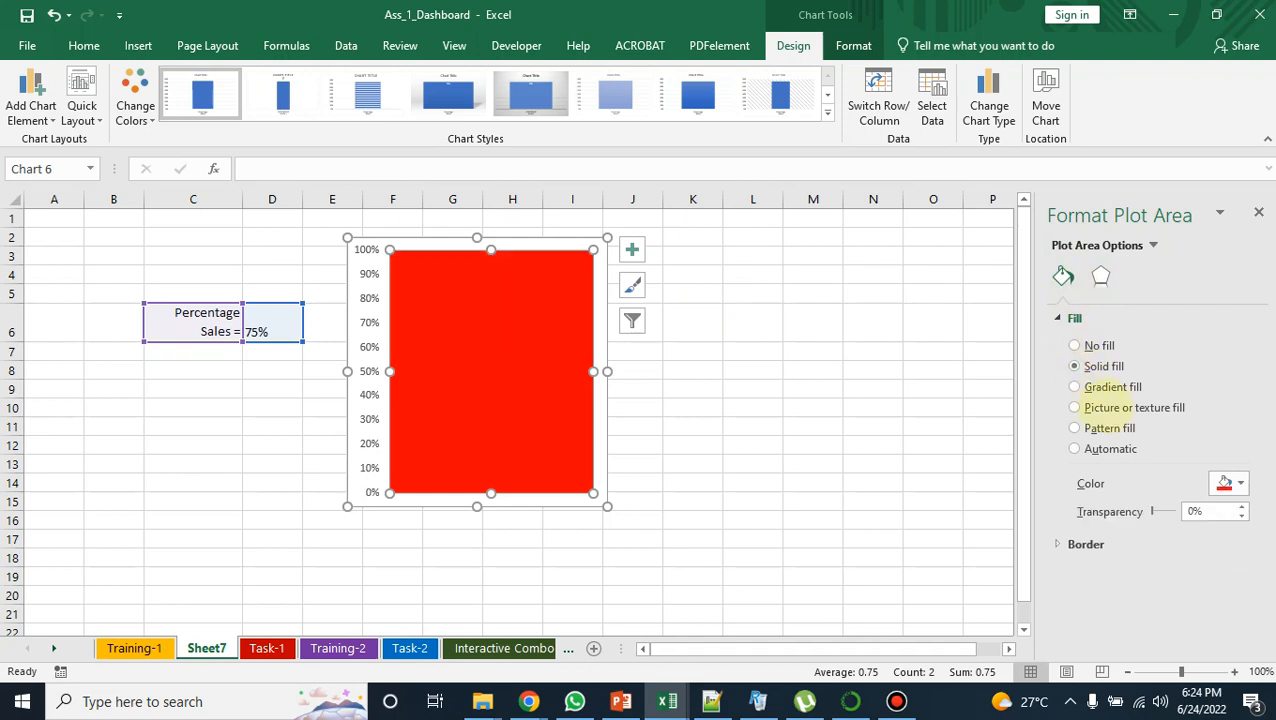
left_click(1227, 483)
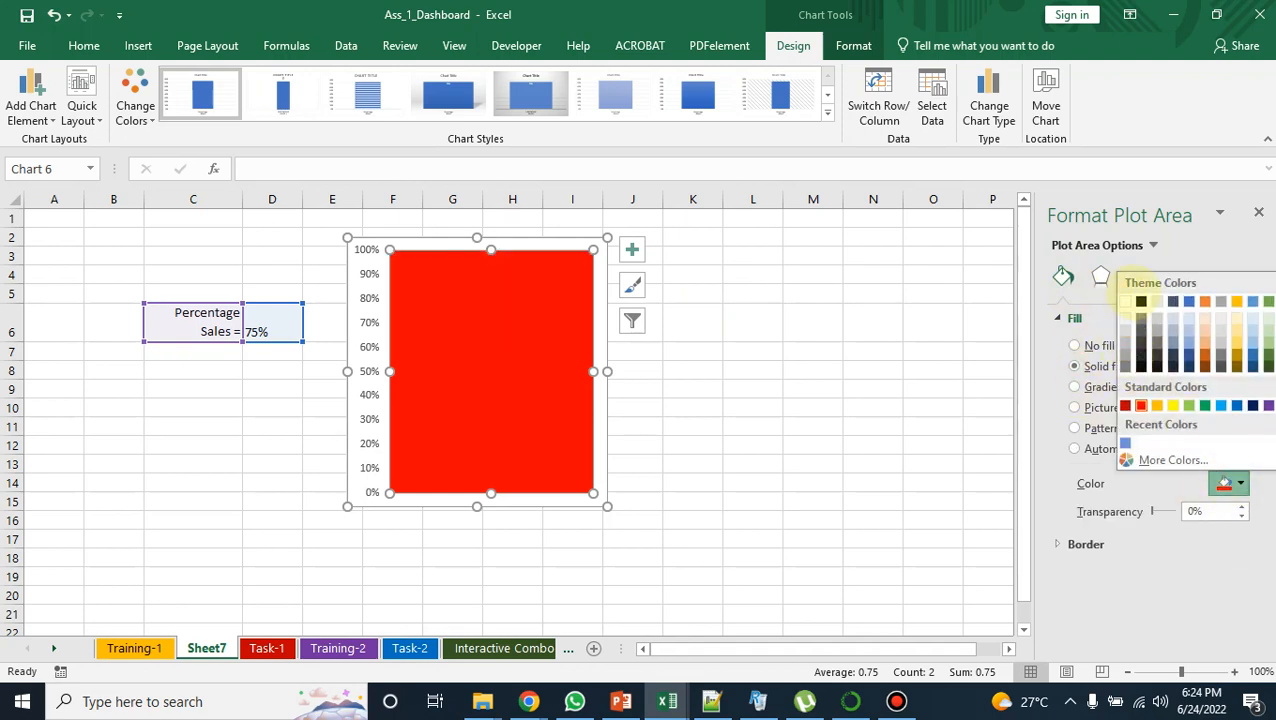
left_click(1140, 301)
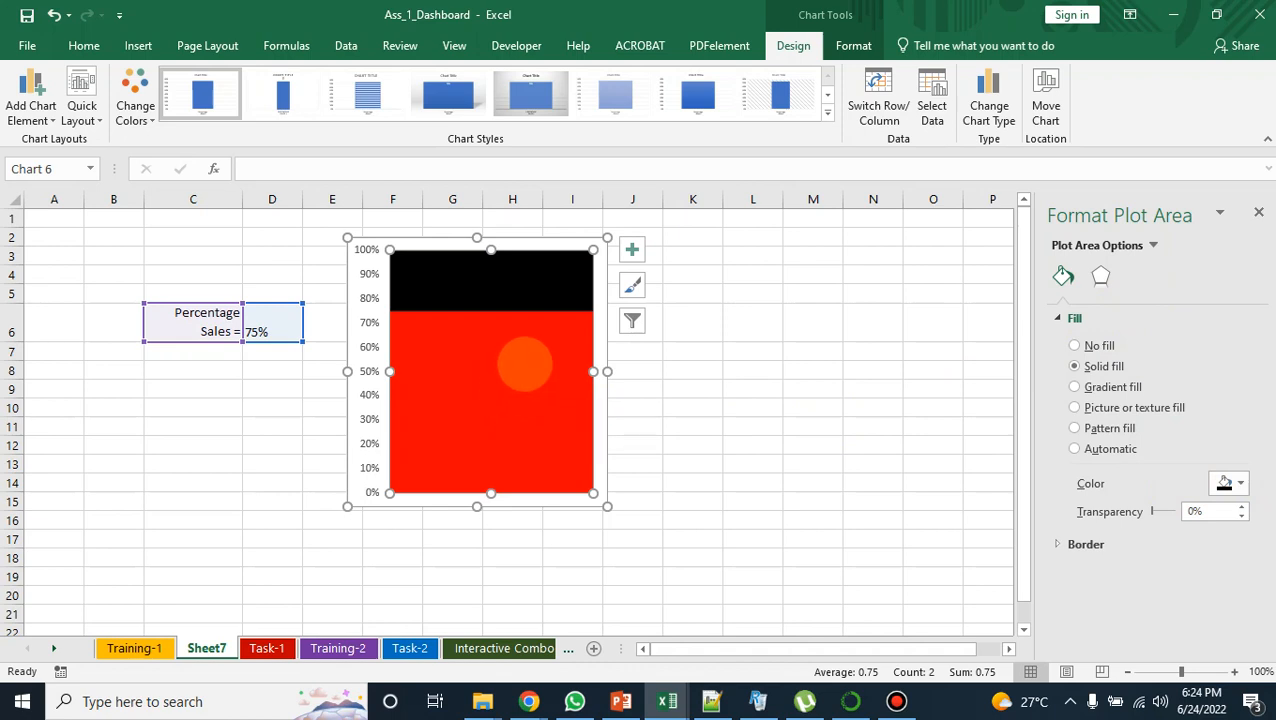
left_click(563, 403)
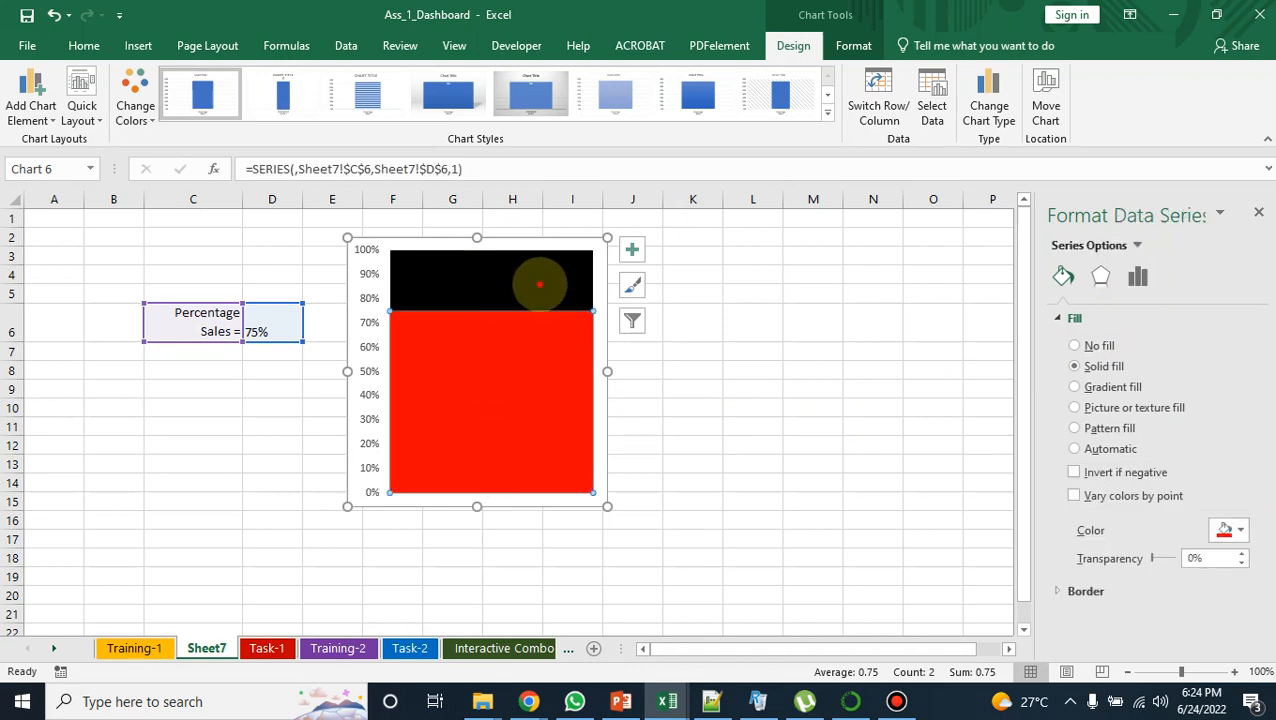
left_click(537, 282)
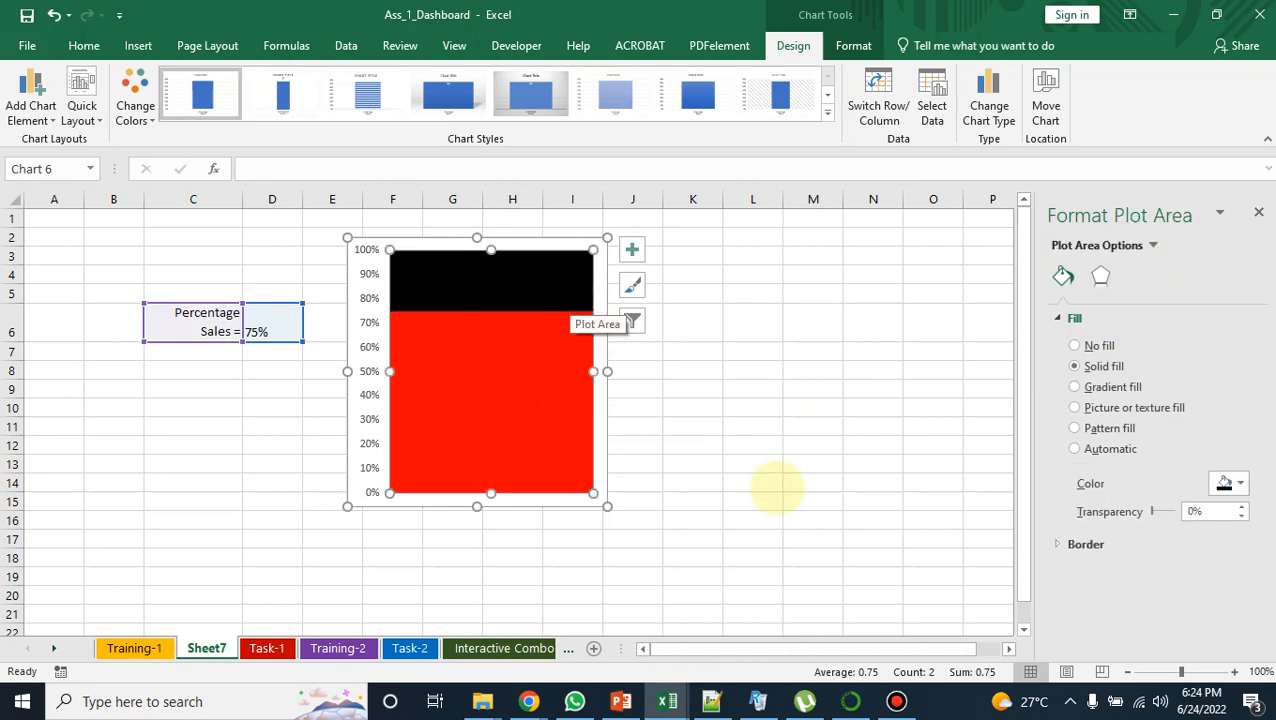
left_click(1056, 543)
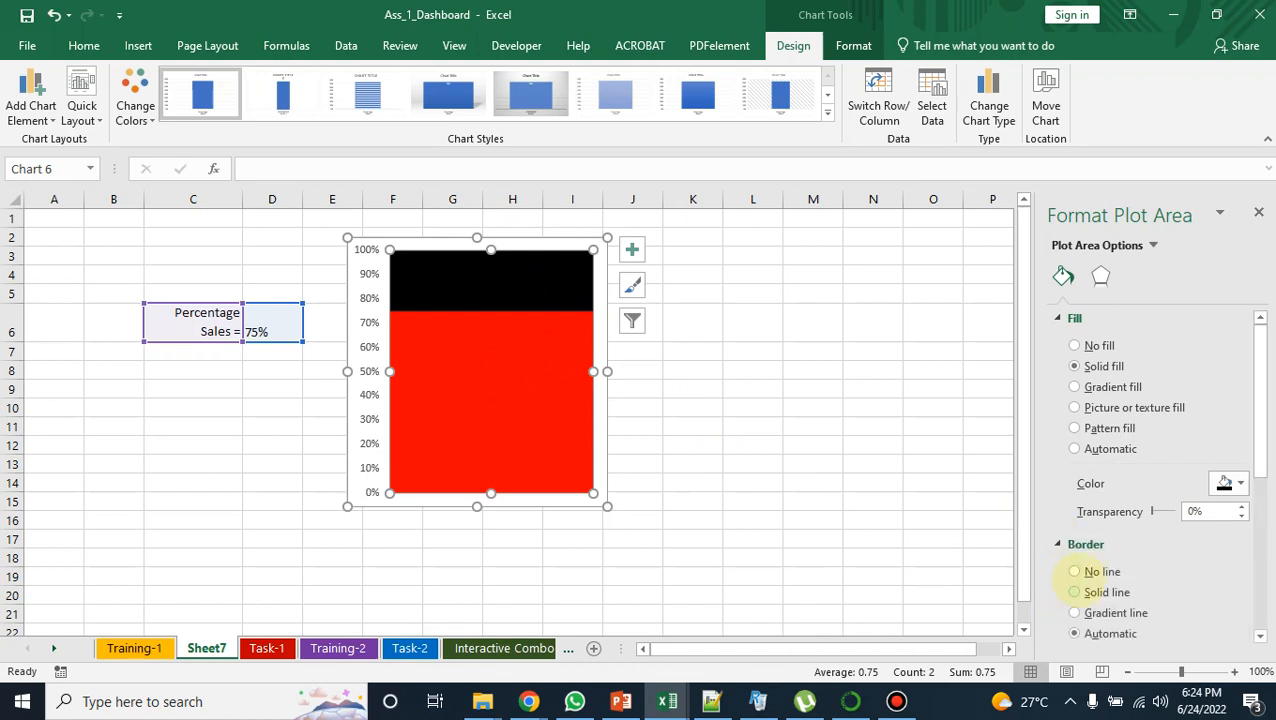
left_click(524, 419)
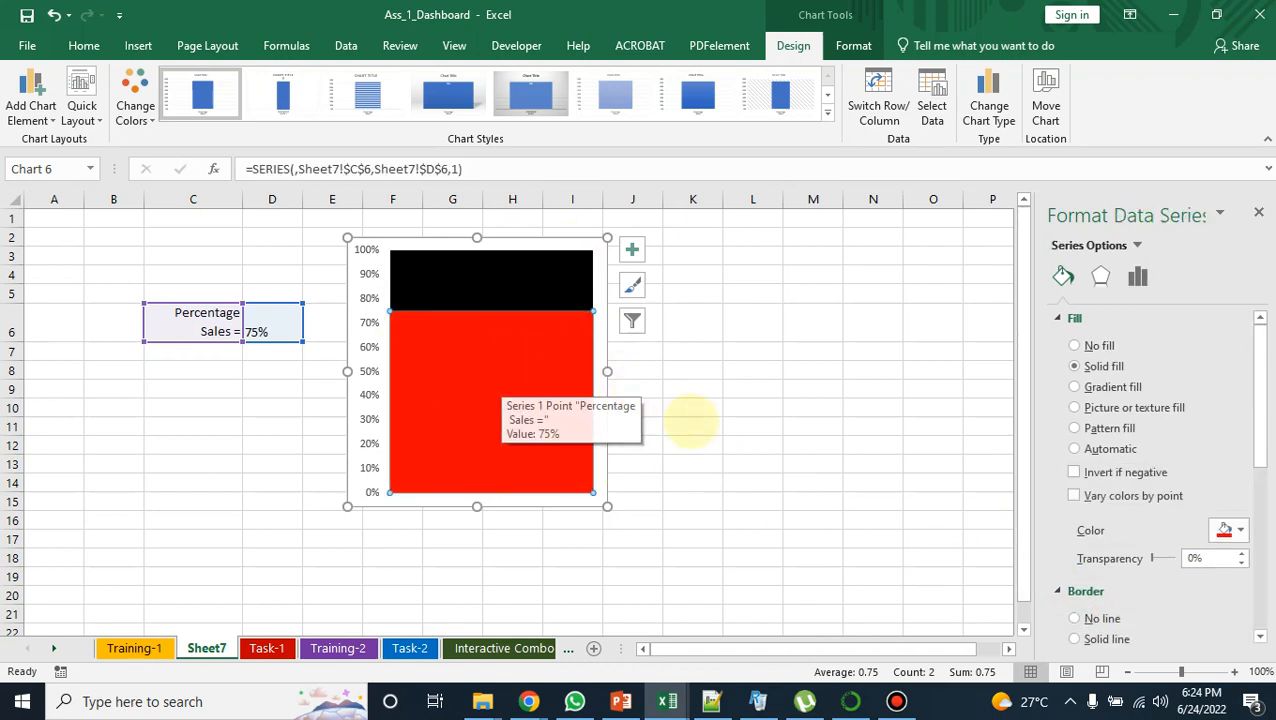
Step: Narrow the chart from its right side so it ends just past the right edge of column G
left_click_drag(607, 371, 492, 371)
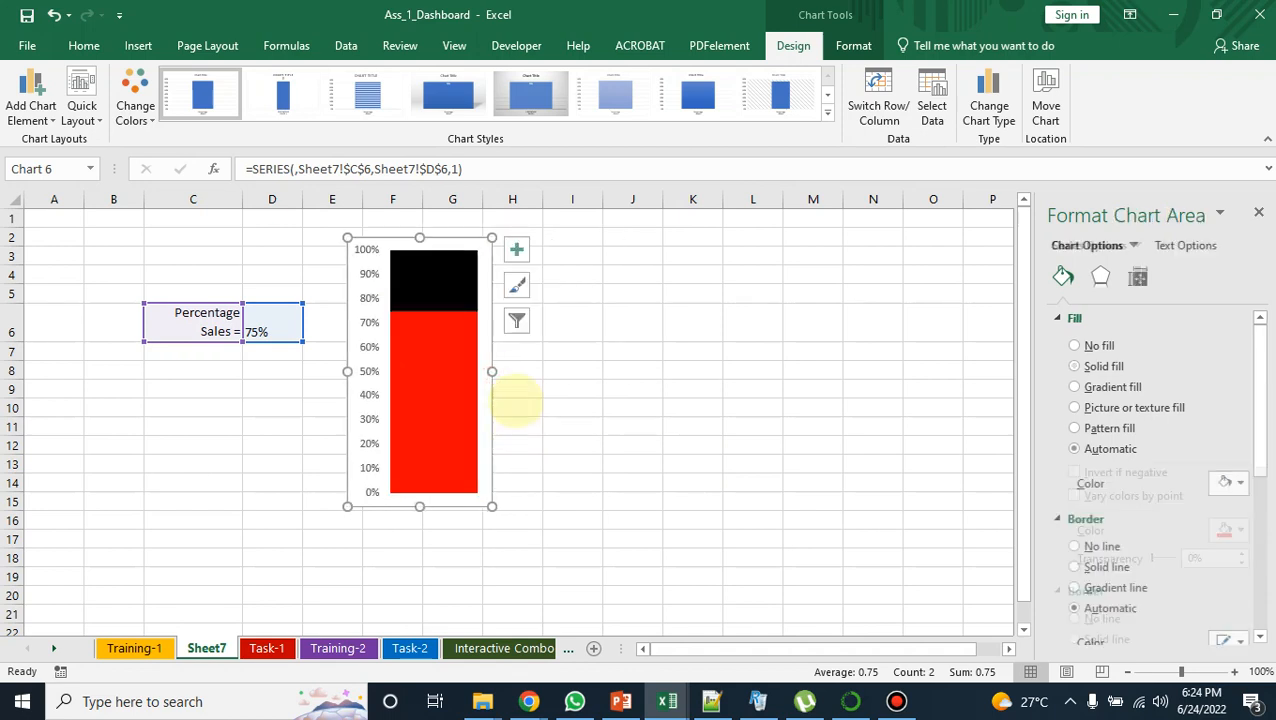
left_click(600, 425)
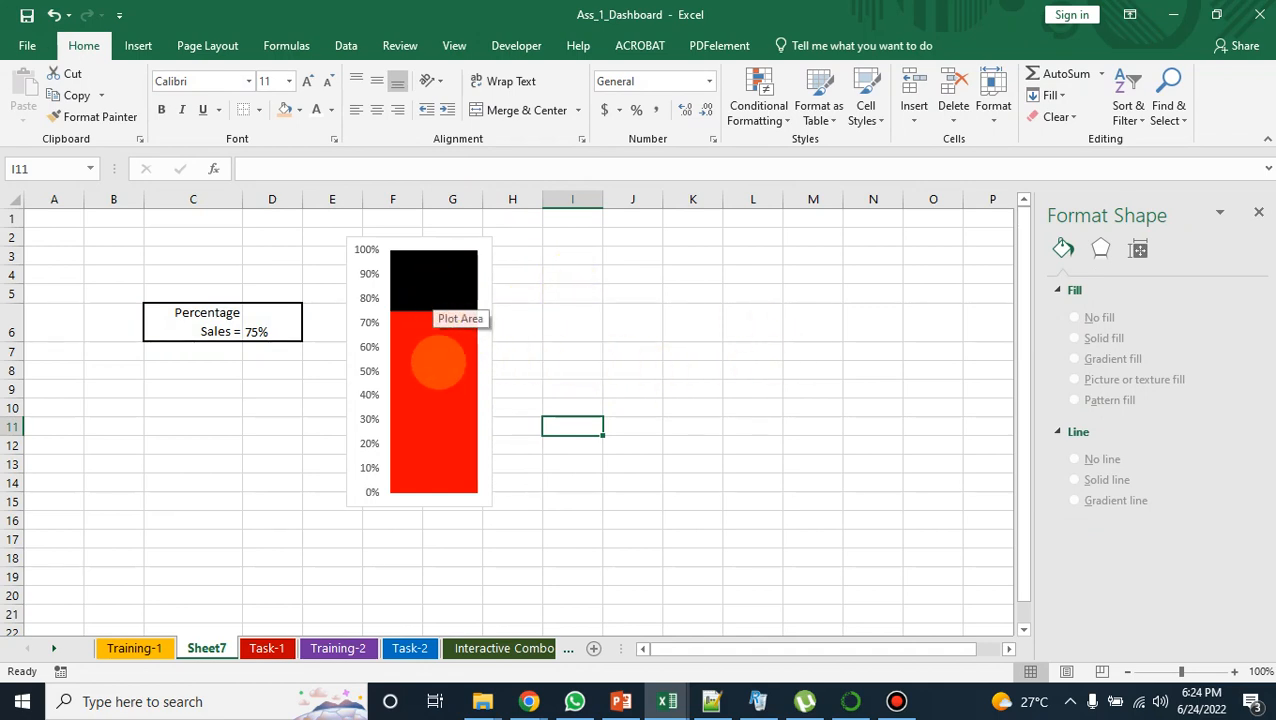
mouse_move(427, 362)
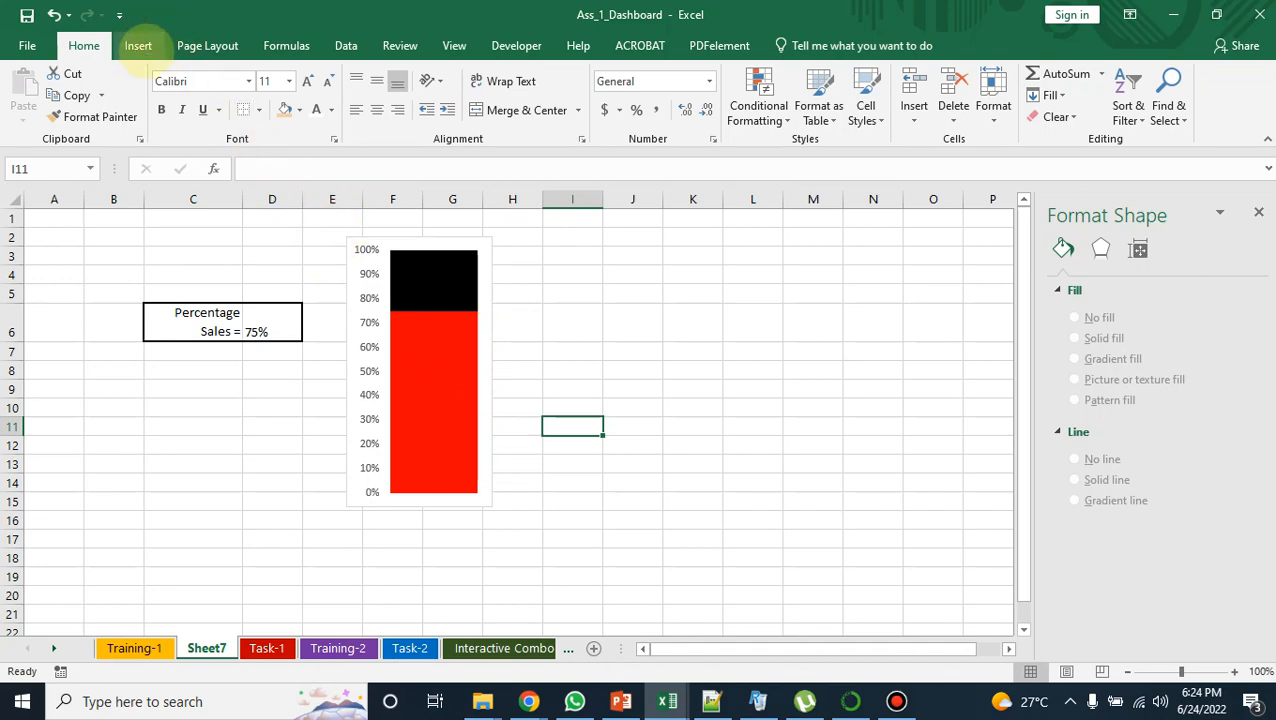
Step: Draw an oval about 1.15" high and 1.18" wide over the base of the red column and nudge it into a centred position
left_click(138, 45)
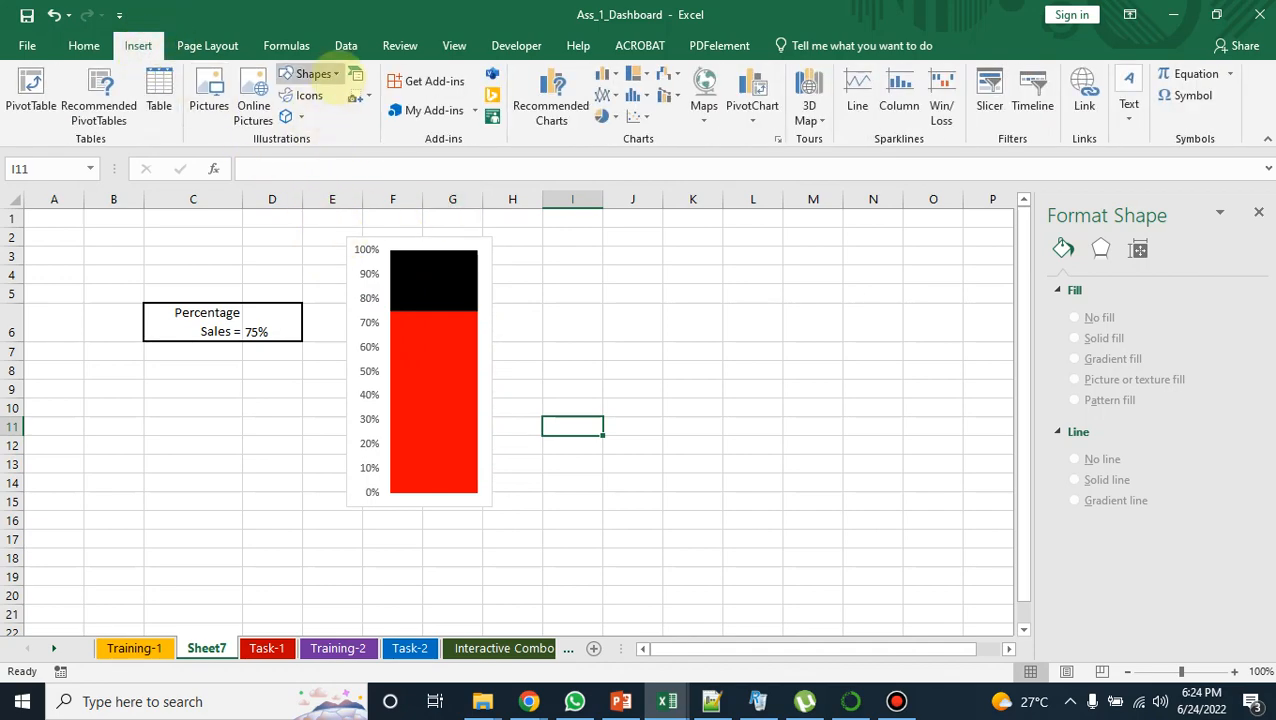
left_click(313, 73)
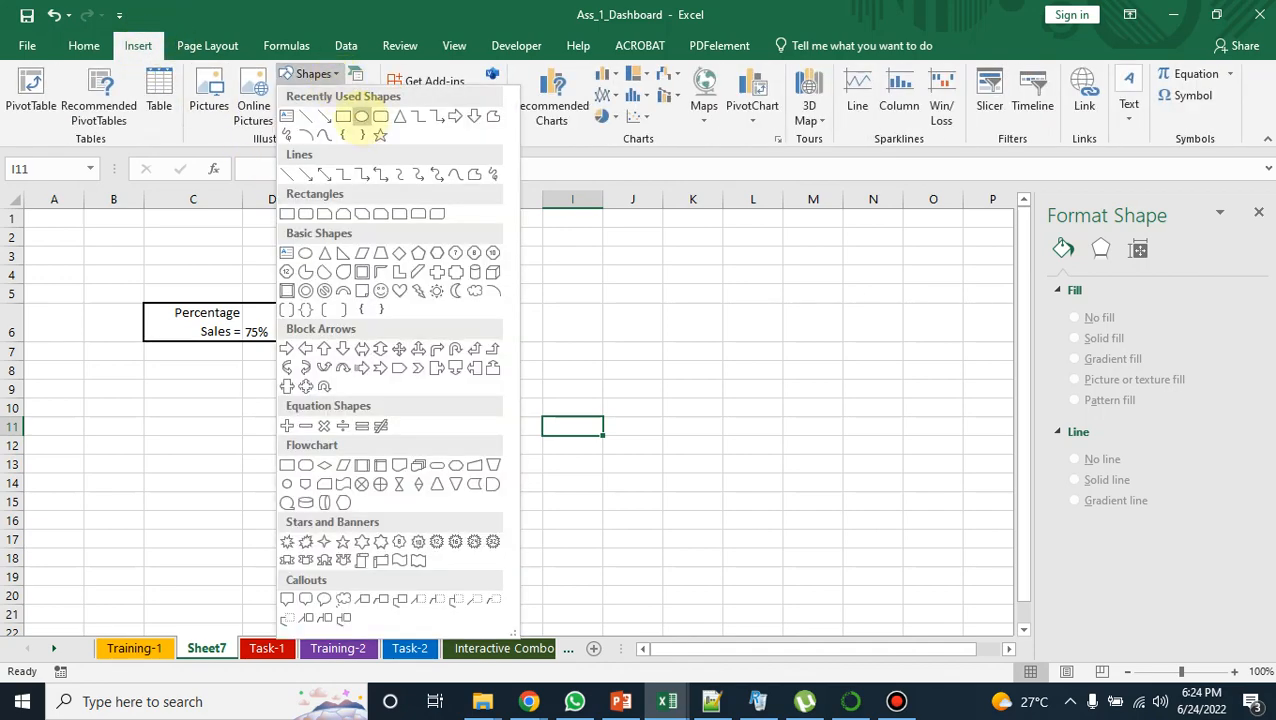
left_click(361, 116)
left_click_drag(384, 474, 486, 576)
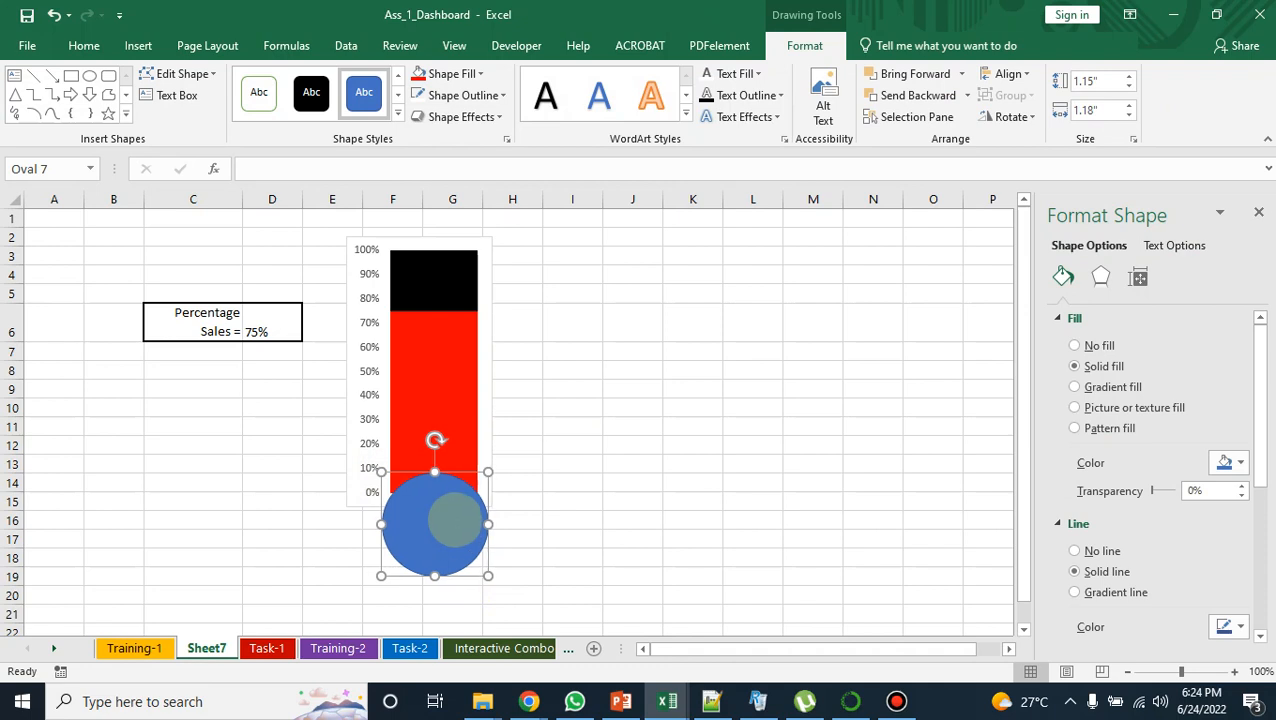
key("Left")
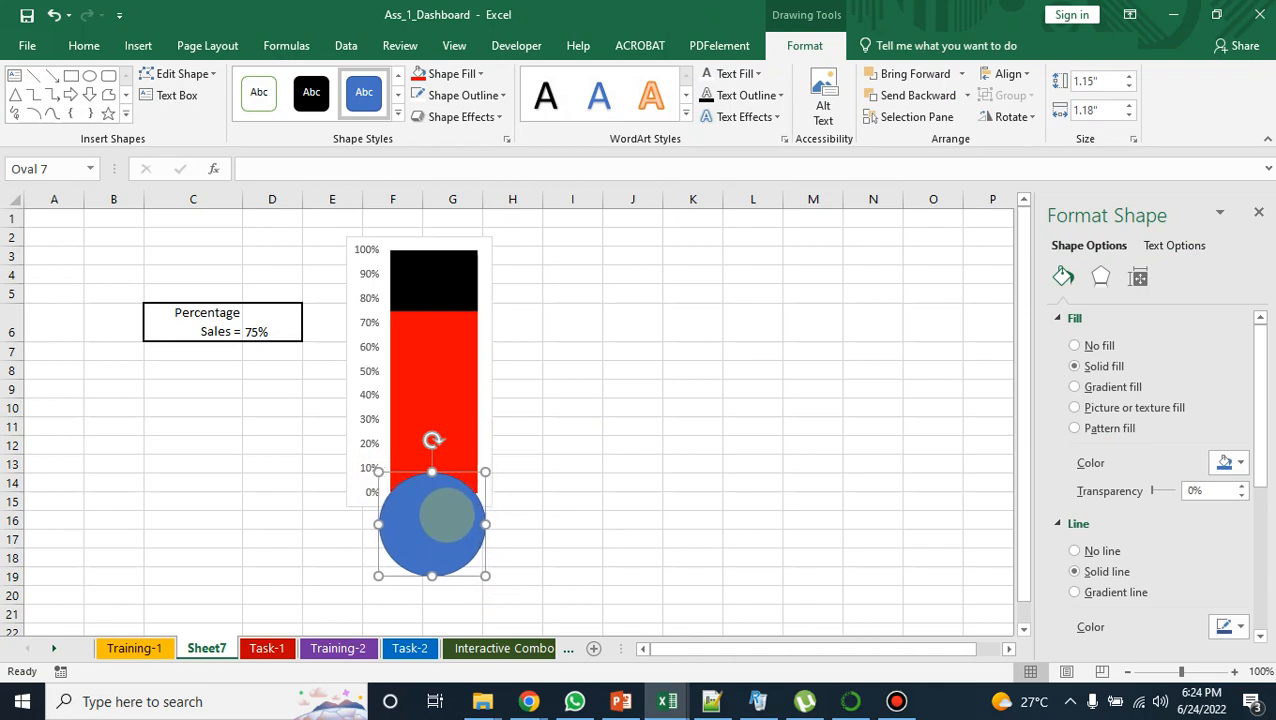
key("Up")
key("Up")
key("Up")
key("Up")
key("Up")
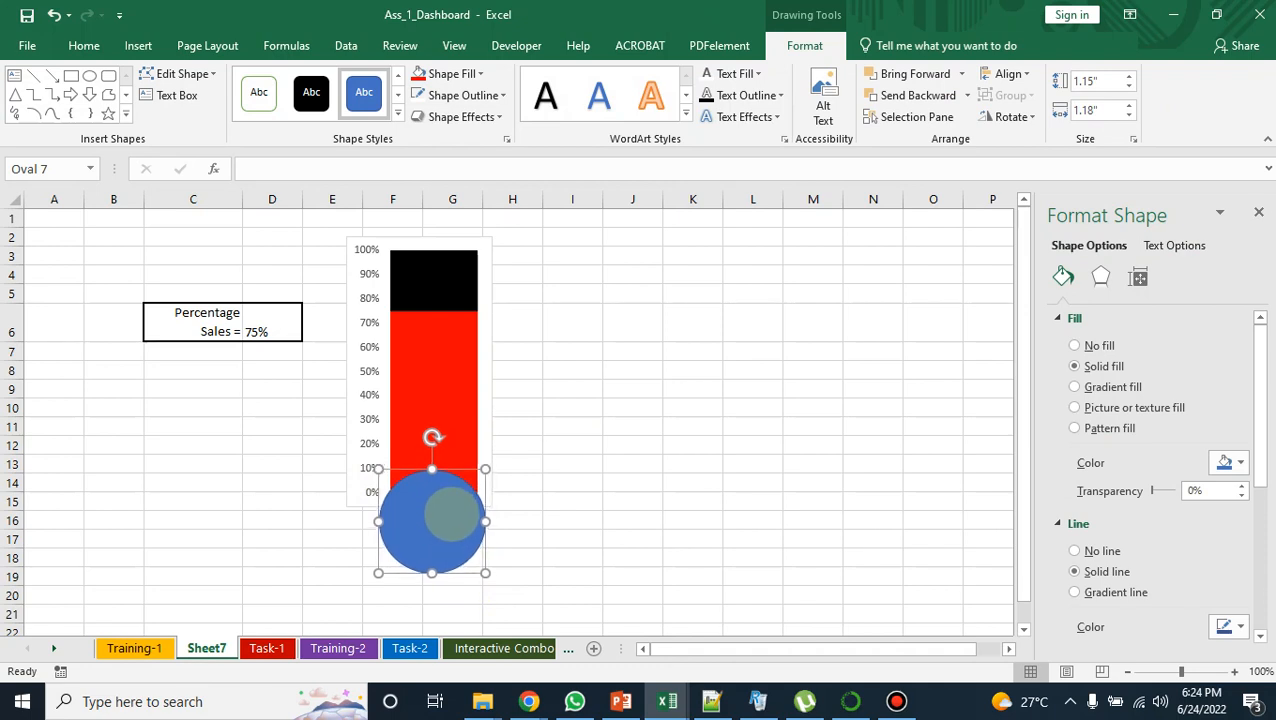
key("Right")
key("Right")
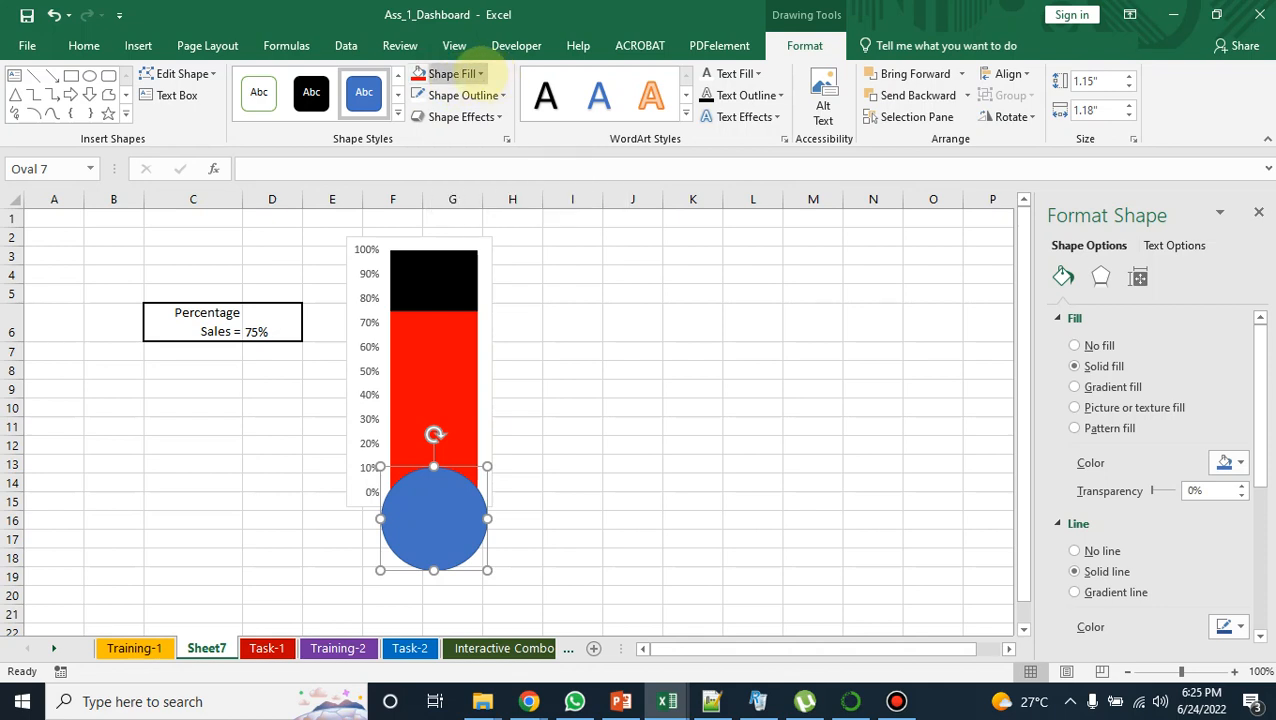
Step: Set the oval's fill and outline to the standard red and nudge it slightly to the left
left_click(478, 74)
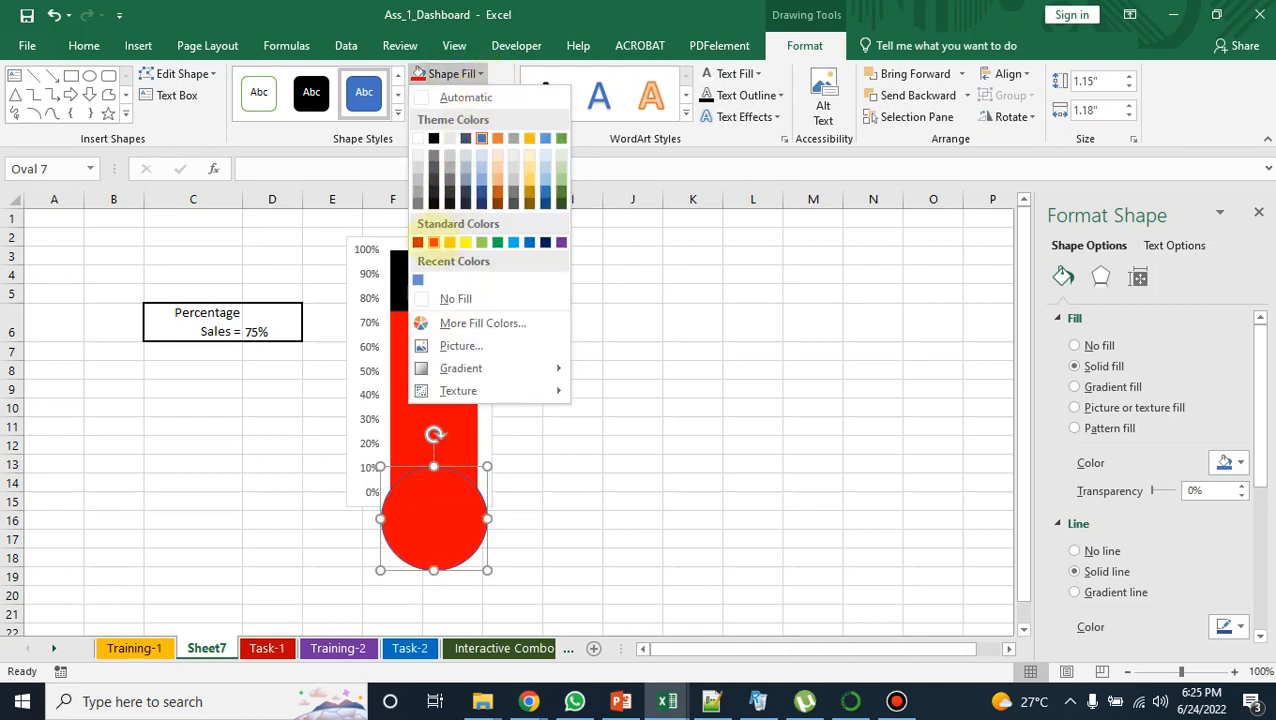
left_click(434, 241)
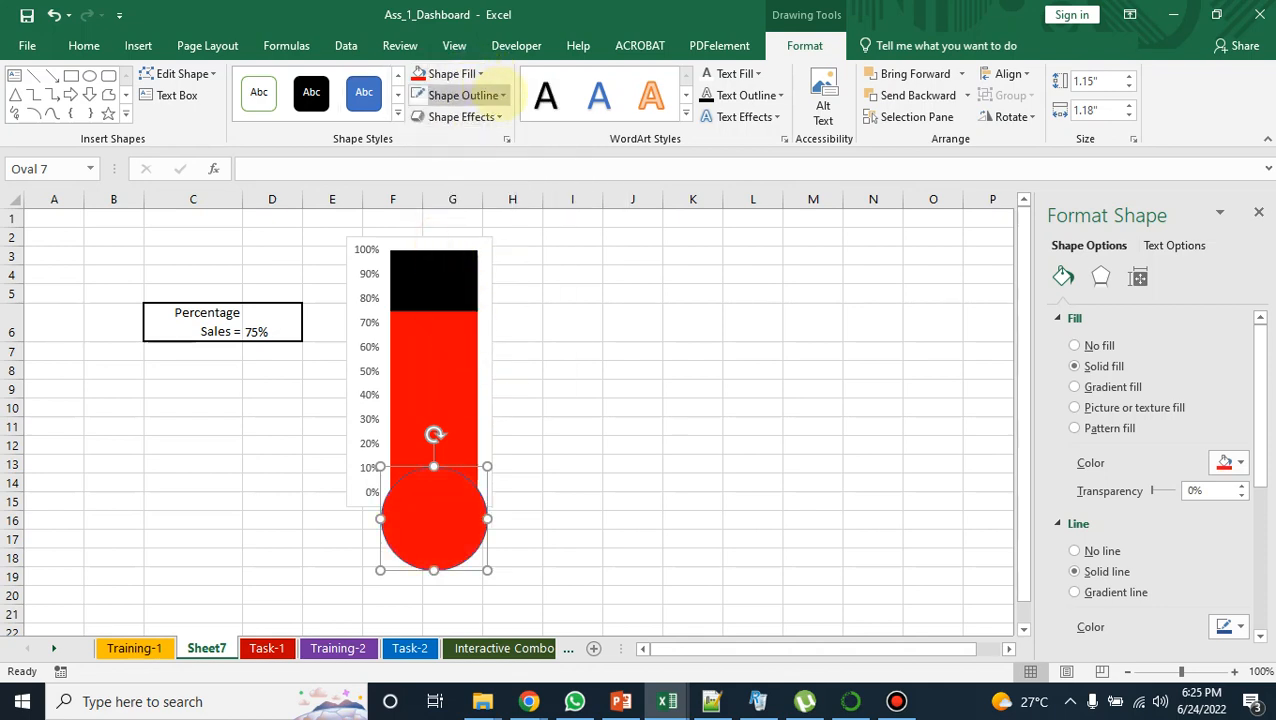
left_click(502, 95)
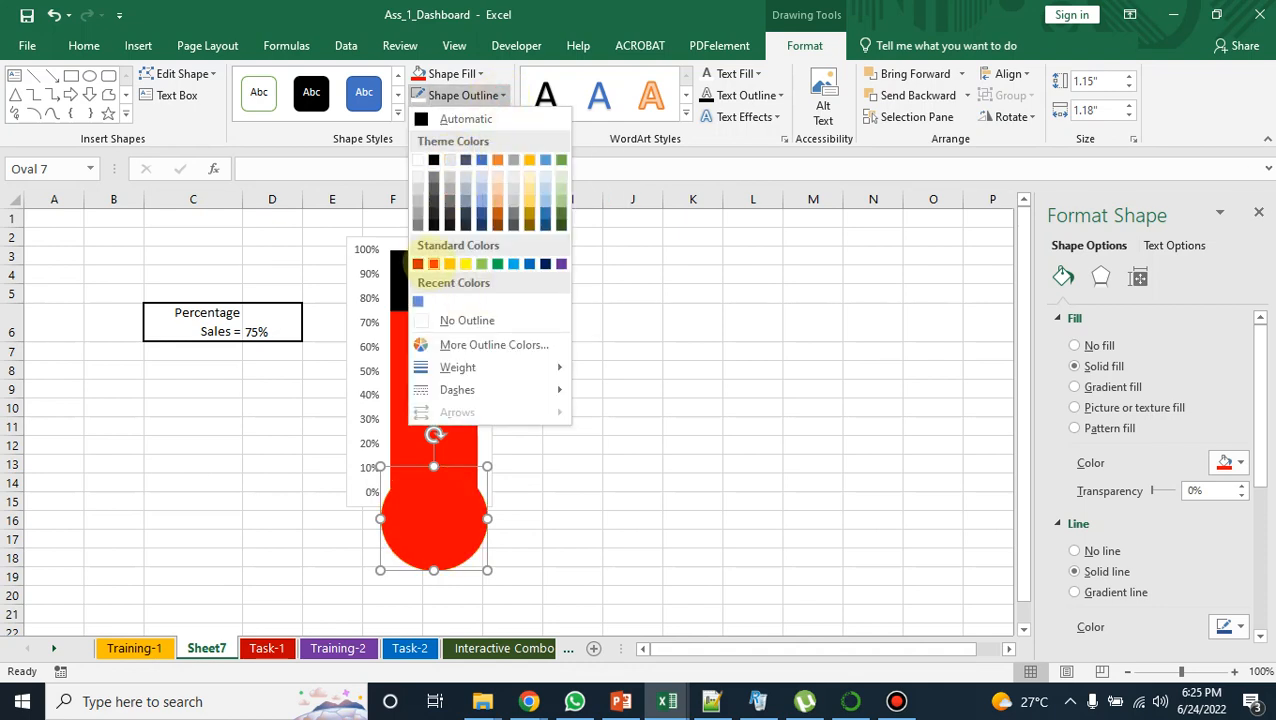
left_click(433, 263)
left_click(572, 371)
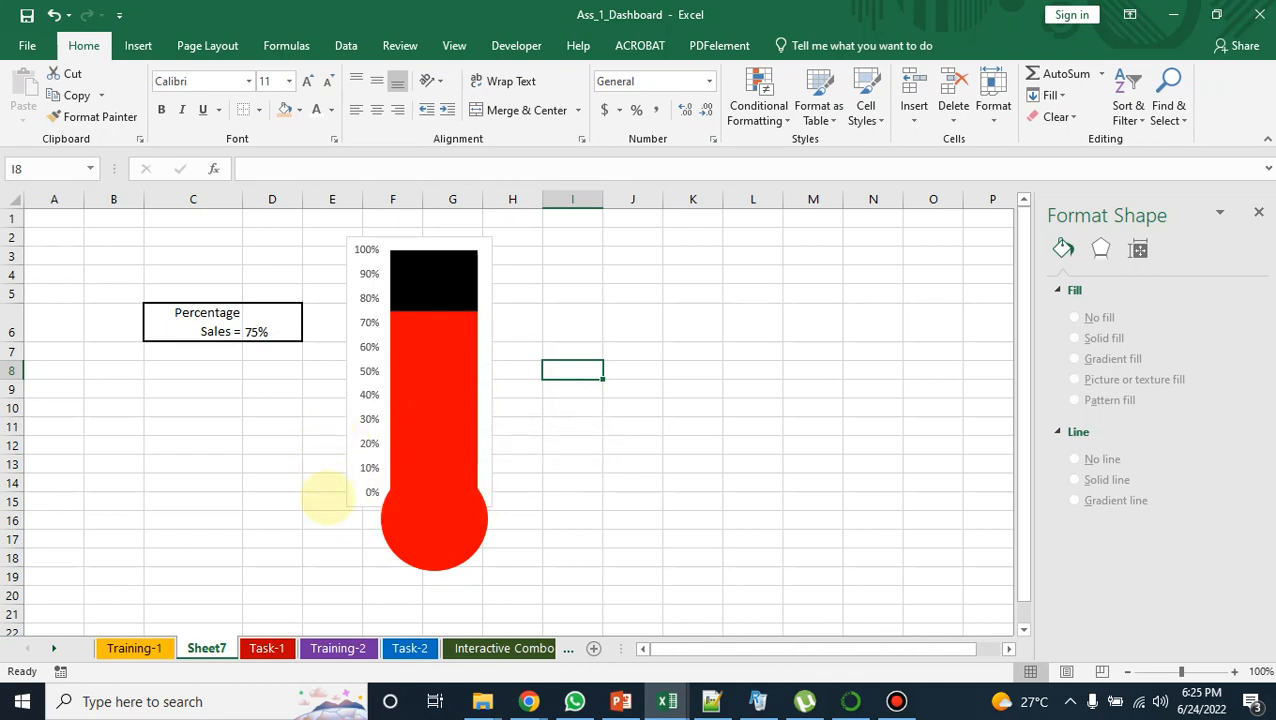
left_click(403, 529)
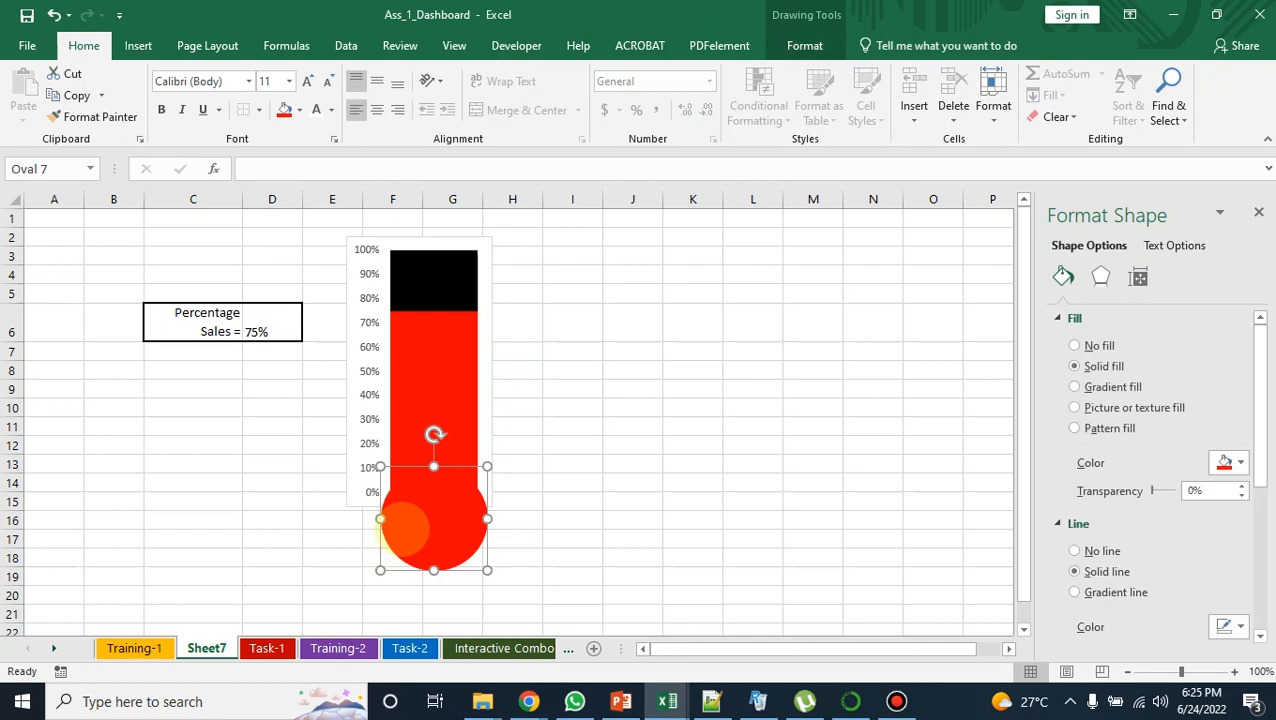
left_click(572, 501)
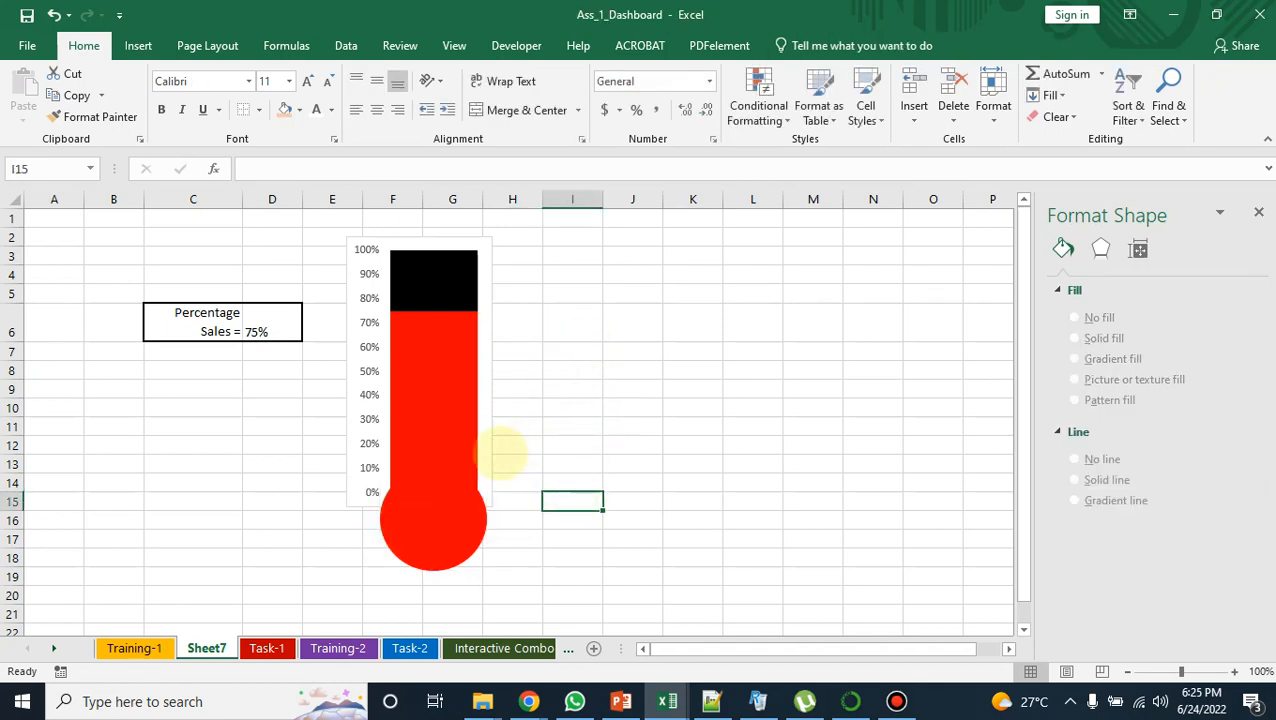
Step: Insert a small text box inside the lower half of the red thermometer bulb
left_click(138, 45)
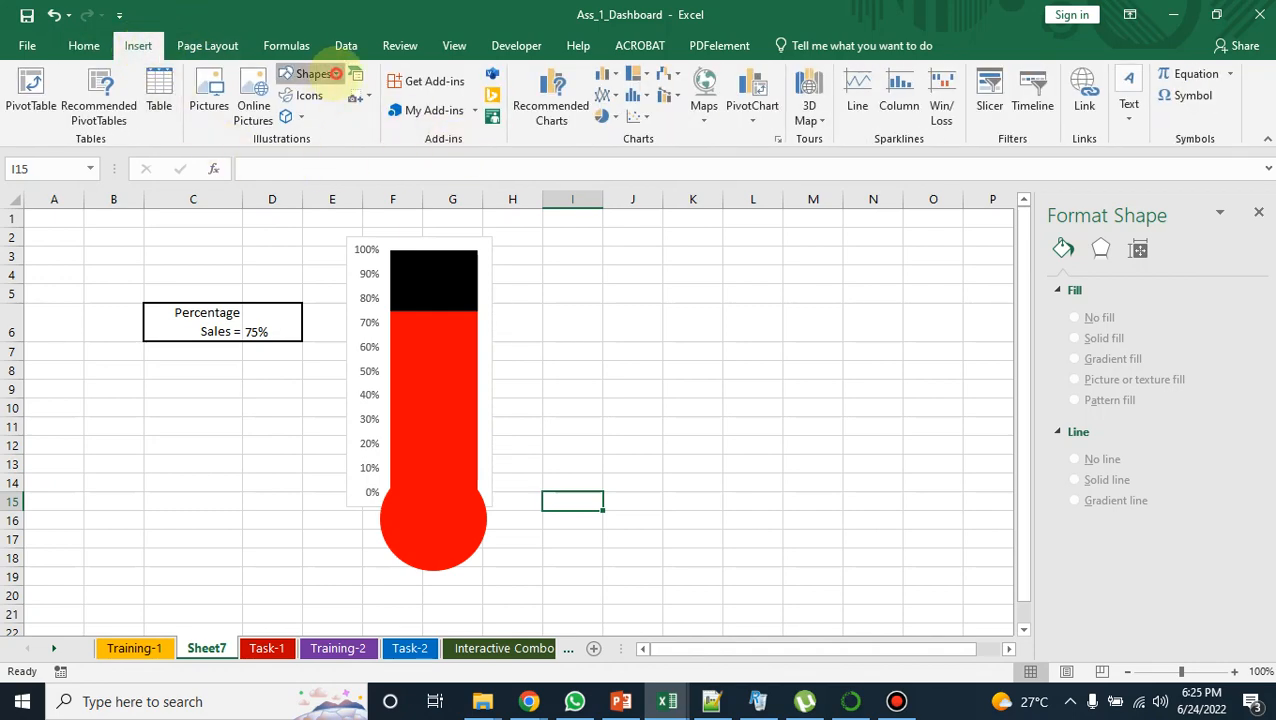
left_click(313, 73)
left_click(287, 116)
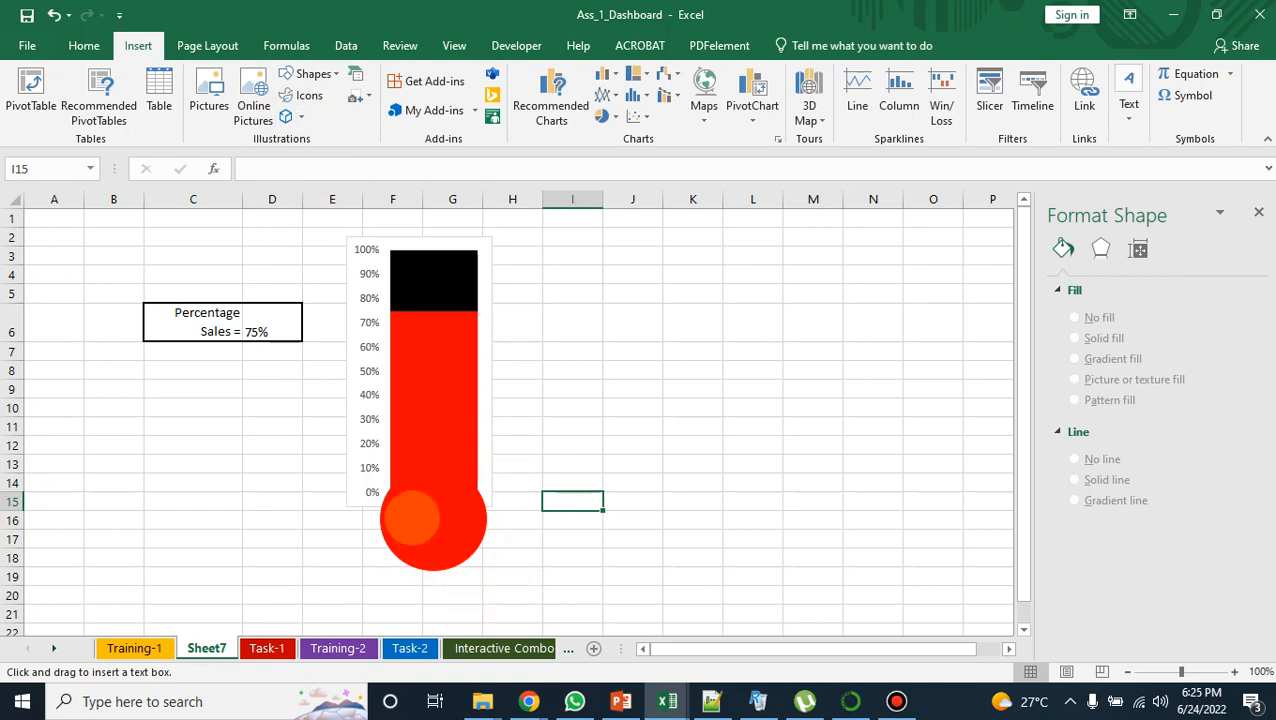
left_click_drag(407, 528, 452, 550)
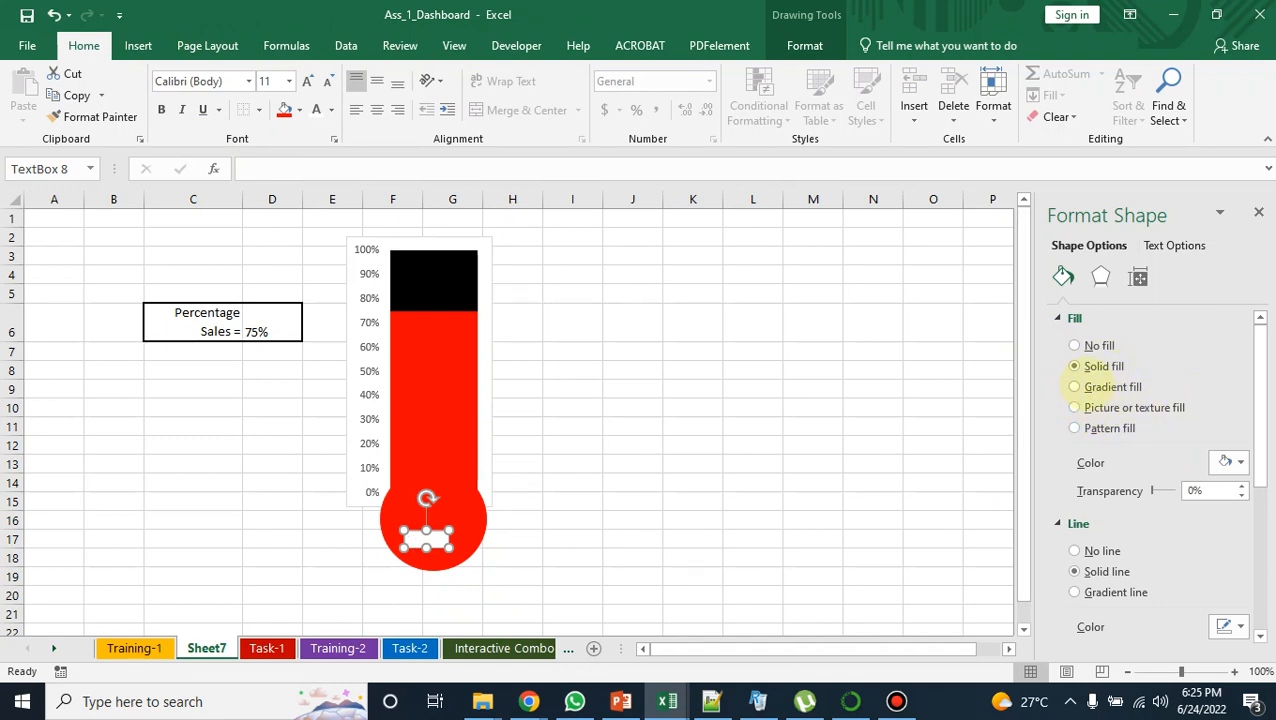
Step: Remove the fill and the outline from the text box in the thermometer bulb
left_click(1074, 346)
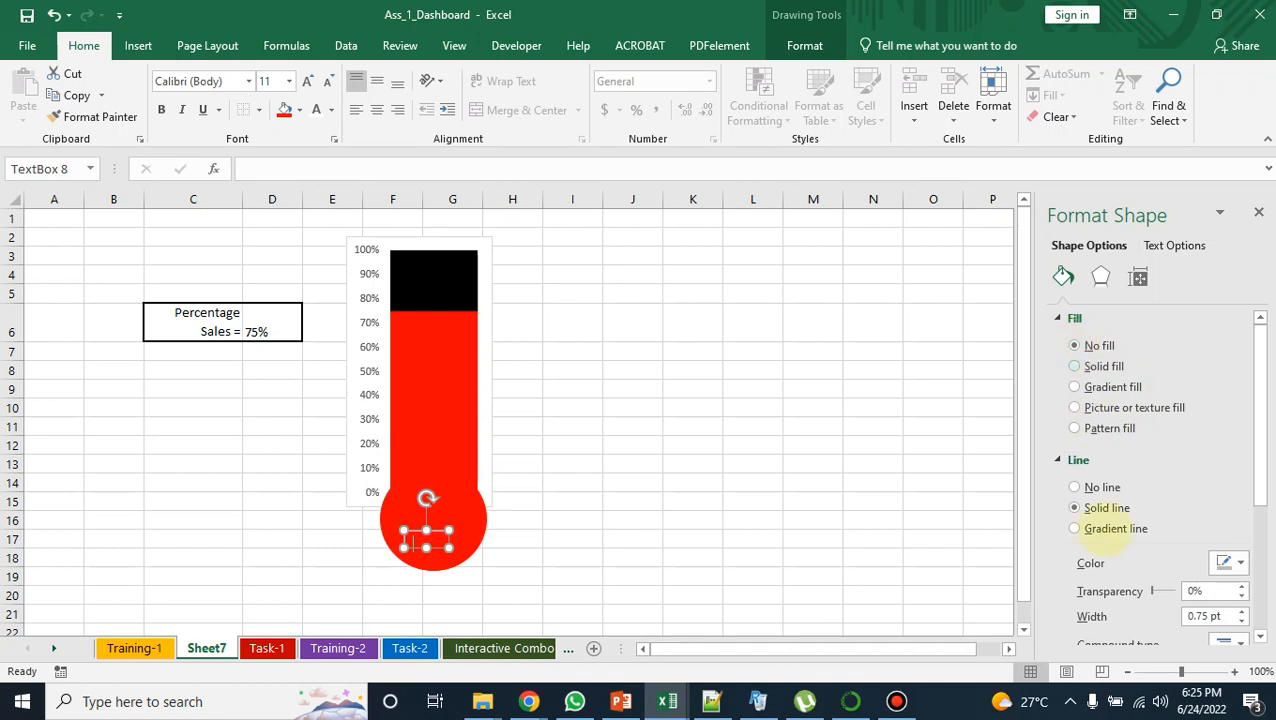
left_click(1062, 462)
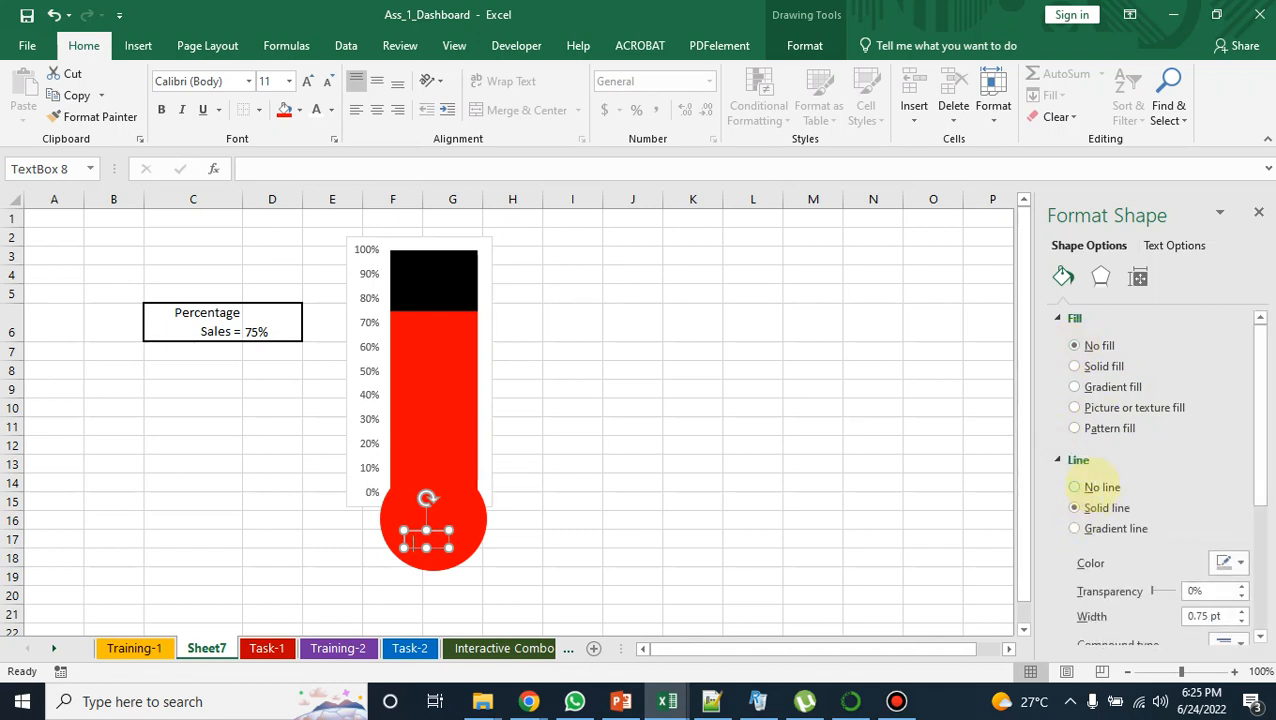
left_click(1092, 487)
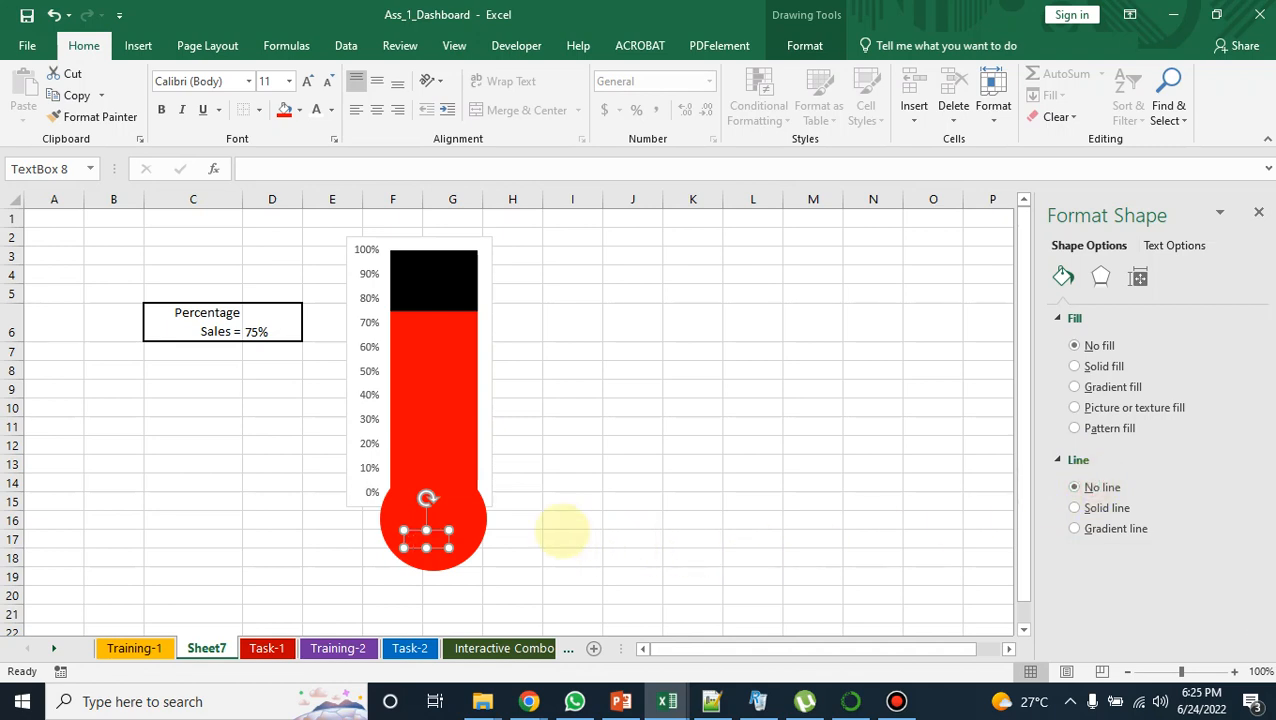
Step: Link the bulb's text box to the sales percentage cell with =$D$6 and make its text bold
left_click(426, 540)
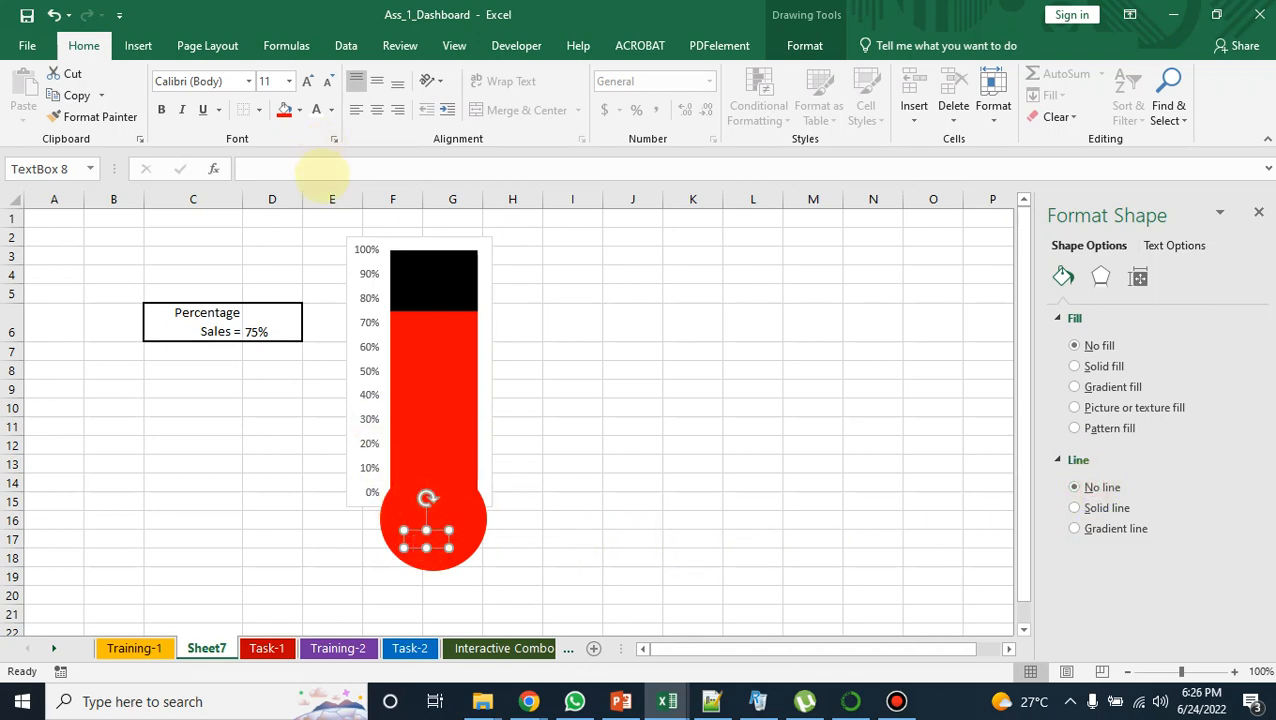
left_click(322, 176)
type("=")
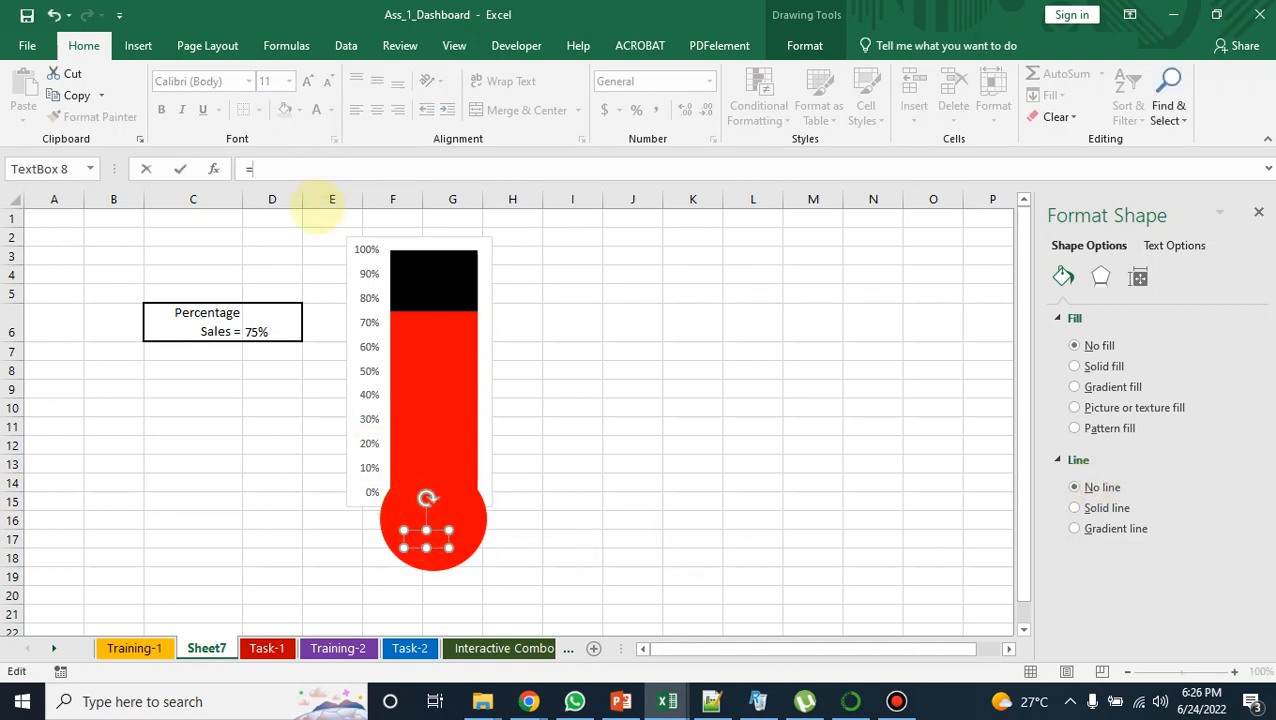
left_click(272, 324)
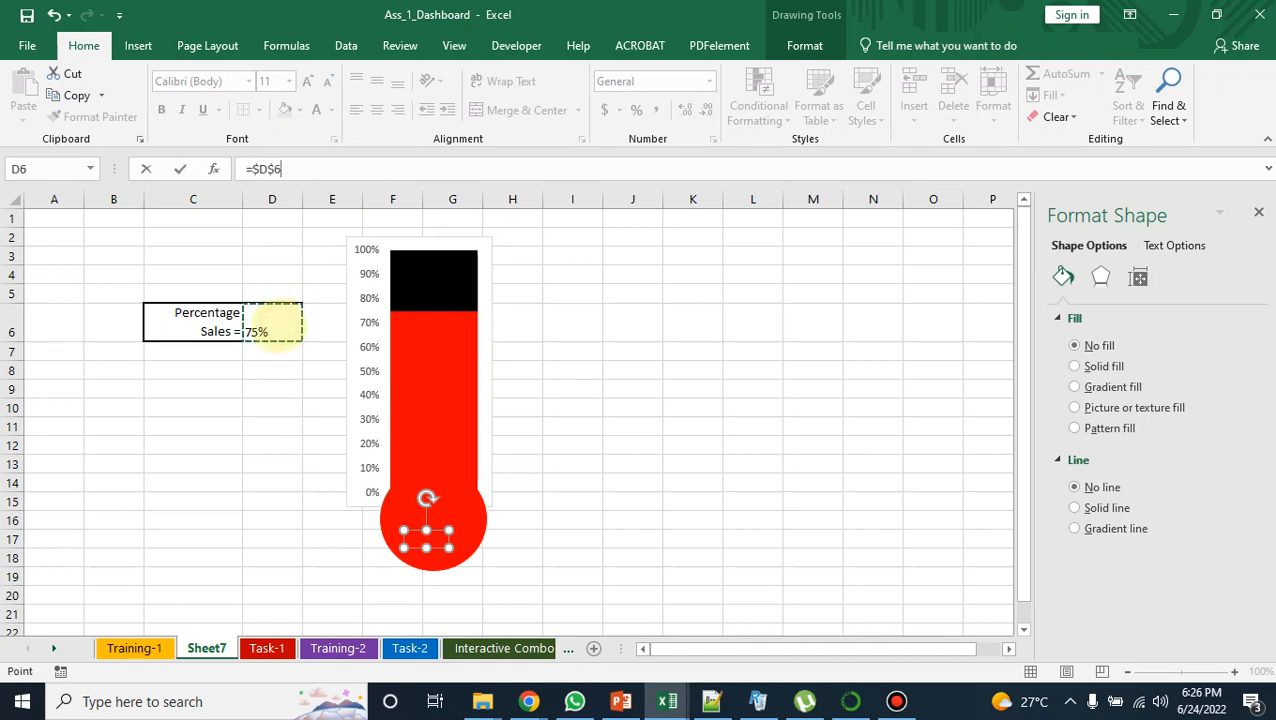
left_click(300, 168)
key("Return")
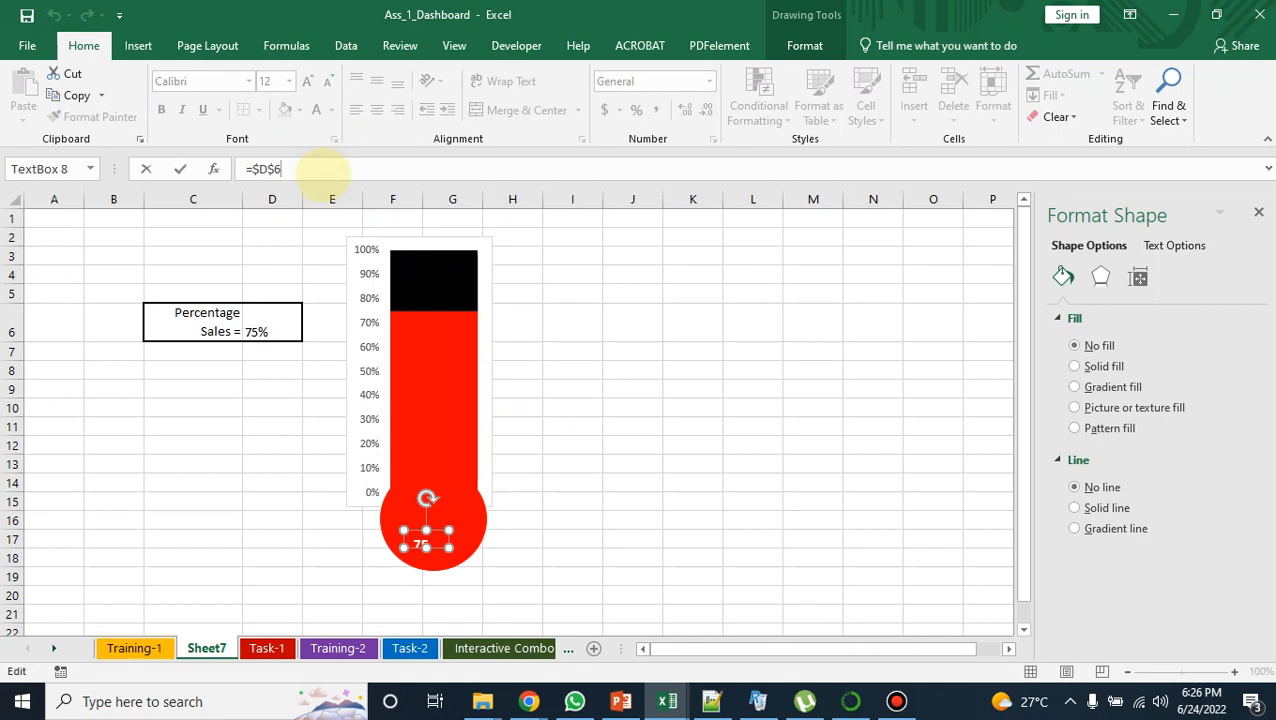
key("Return")
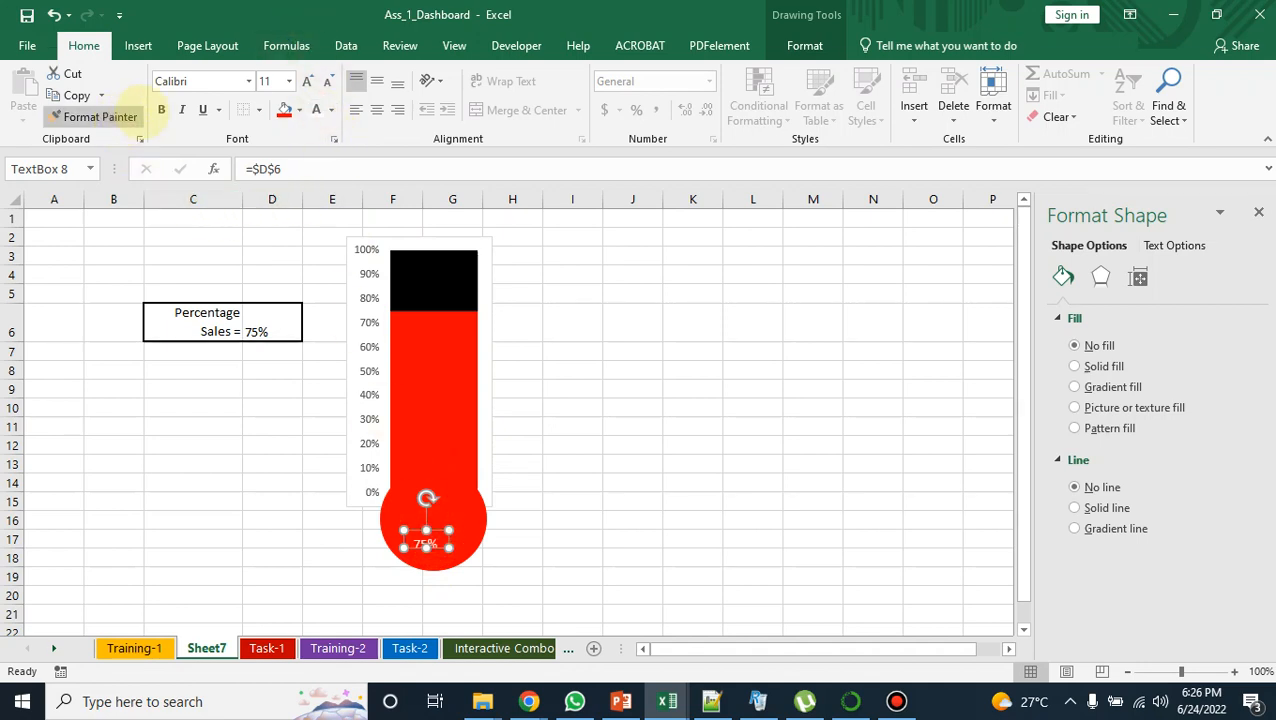
left_click(160, 109)
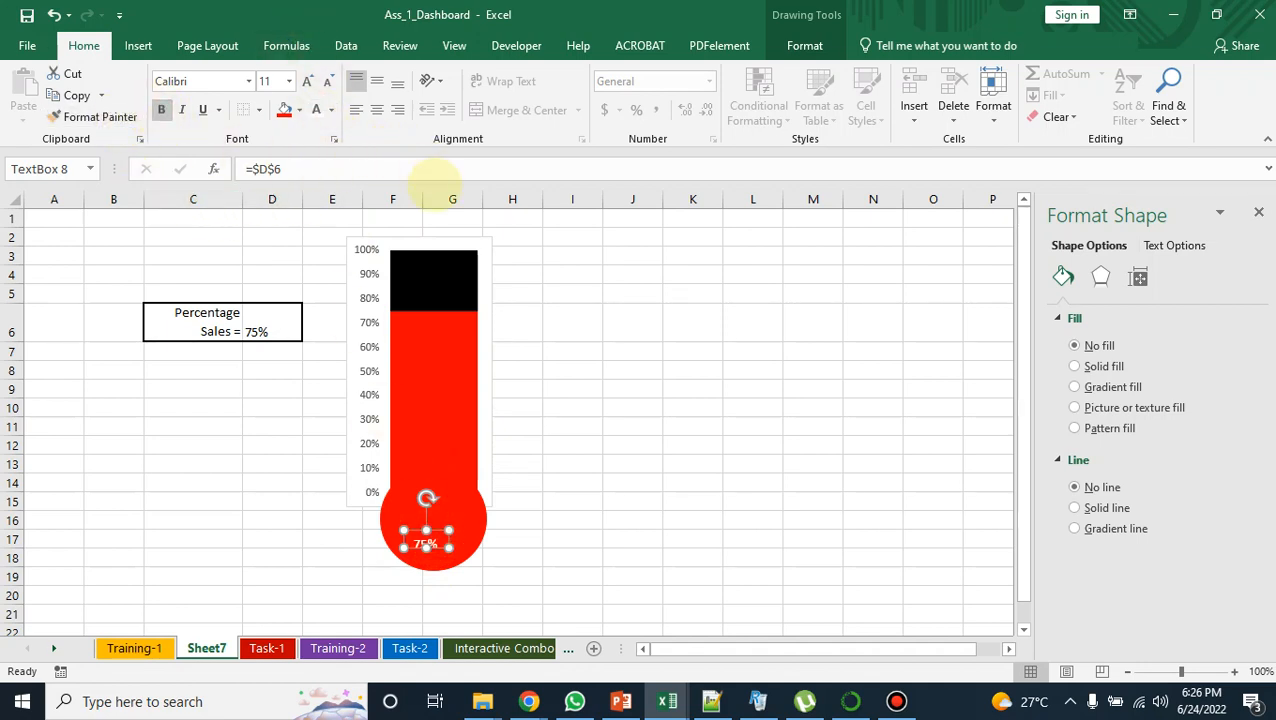
left_click(559, 392)
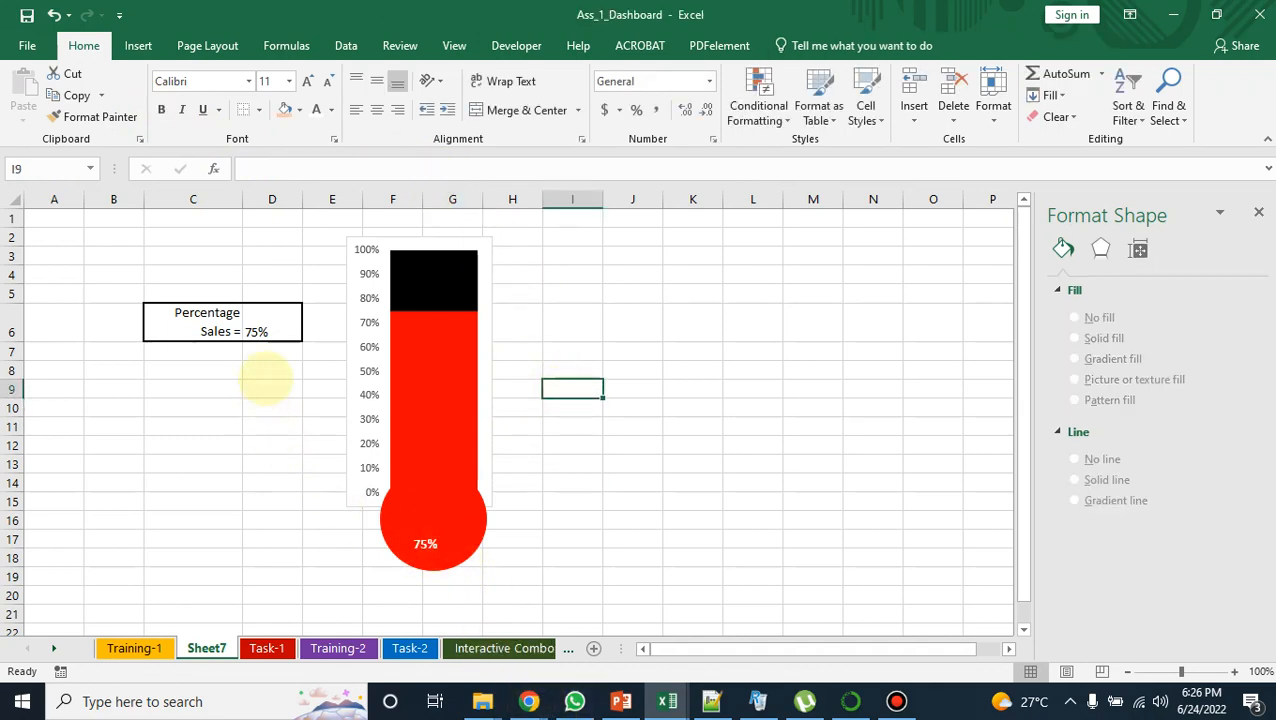
Step: Change the percentage sales value in cell D6 to 65%, correcting the mistyped extra digit
left_click(265, 330)
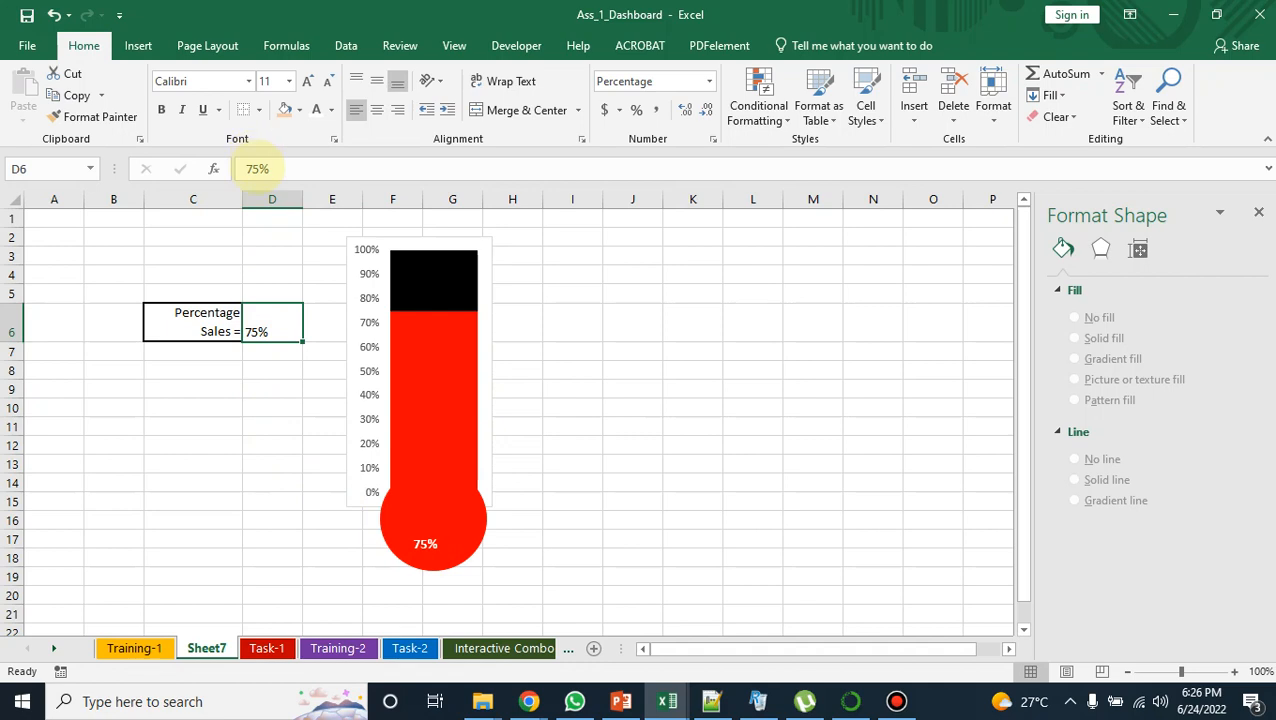
left_click(255, 168)
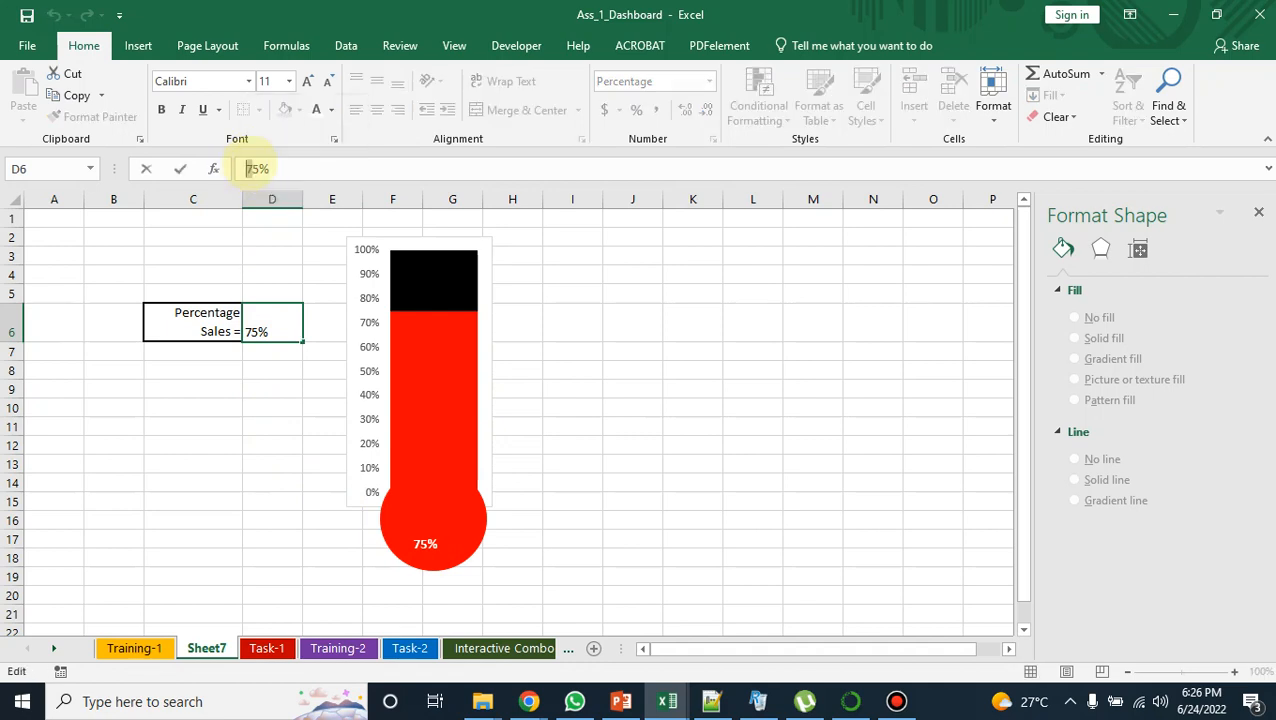
type("65")
key("Return")
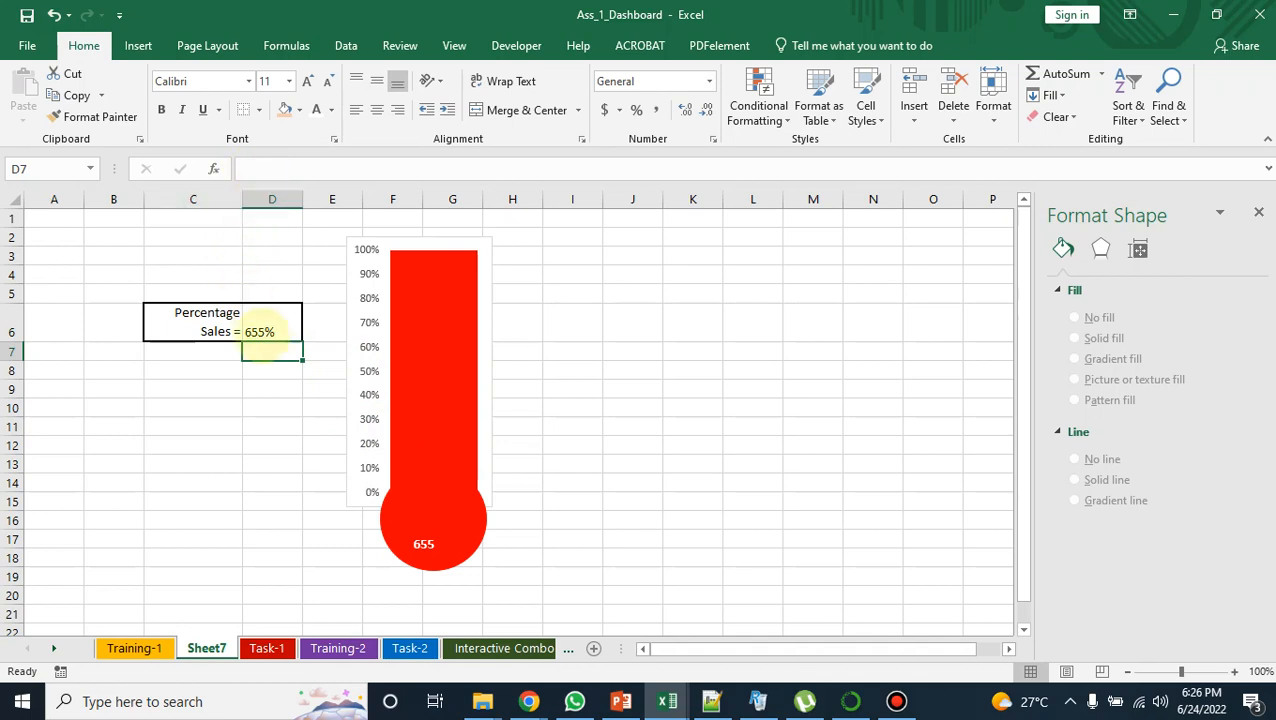
left_click(260, 334)
left_click(260, 169)
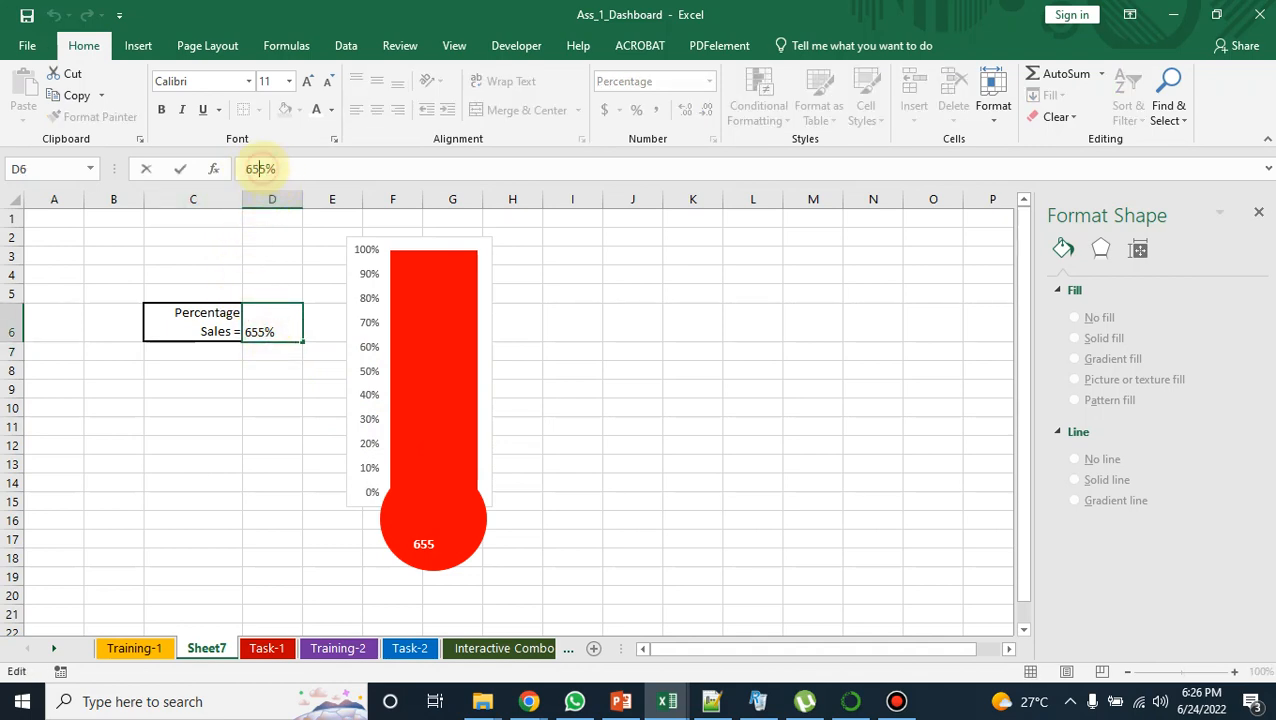
key("Return")
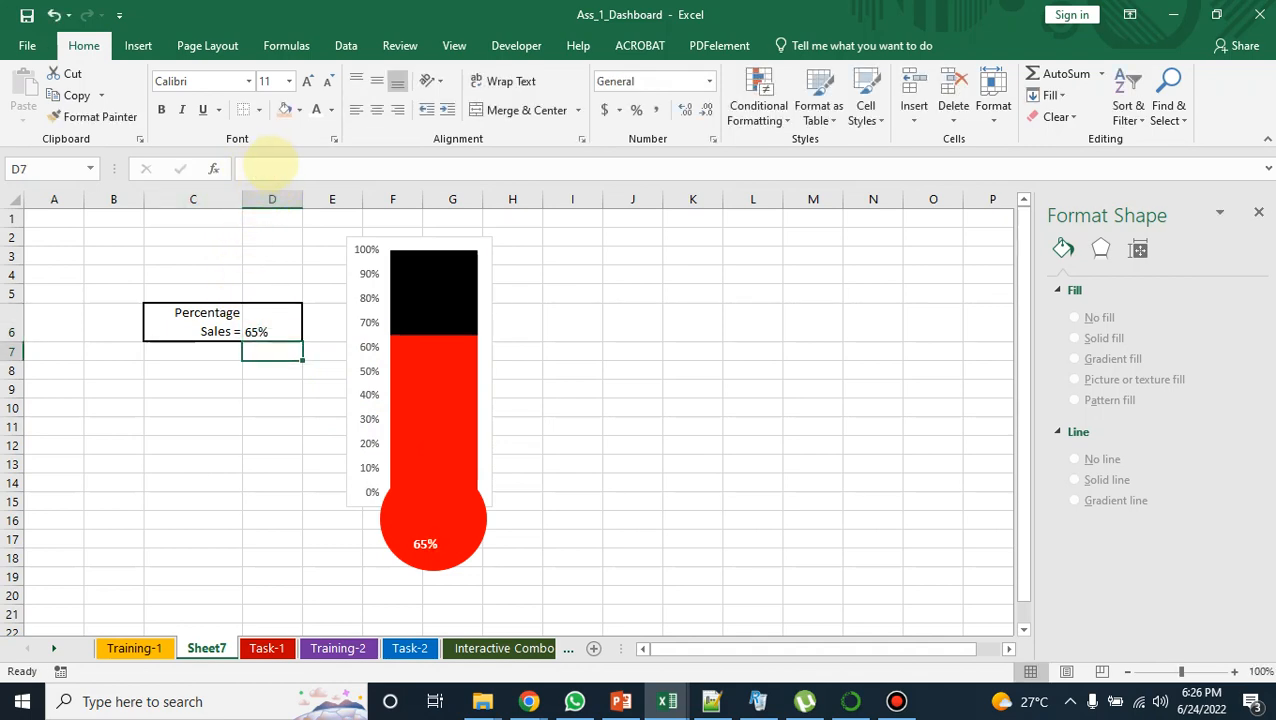
Step: Change the percentage sales value in cell D6 to 35%
mouse_move(395, 348)
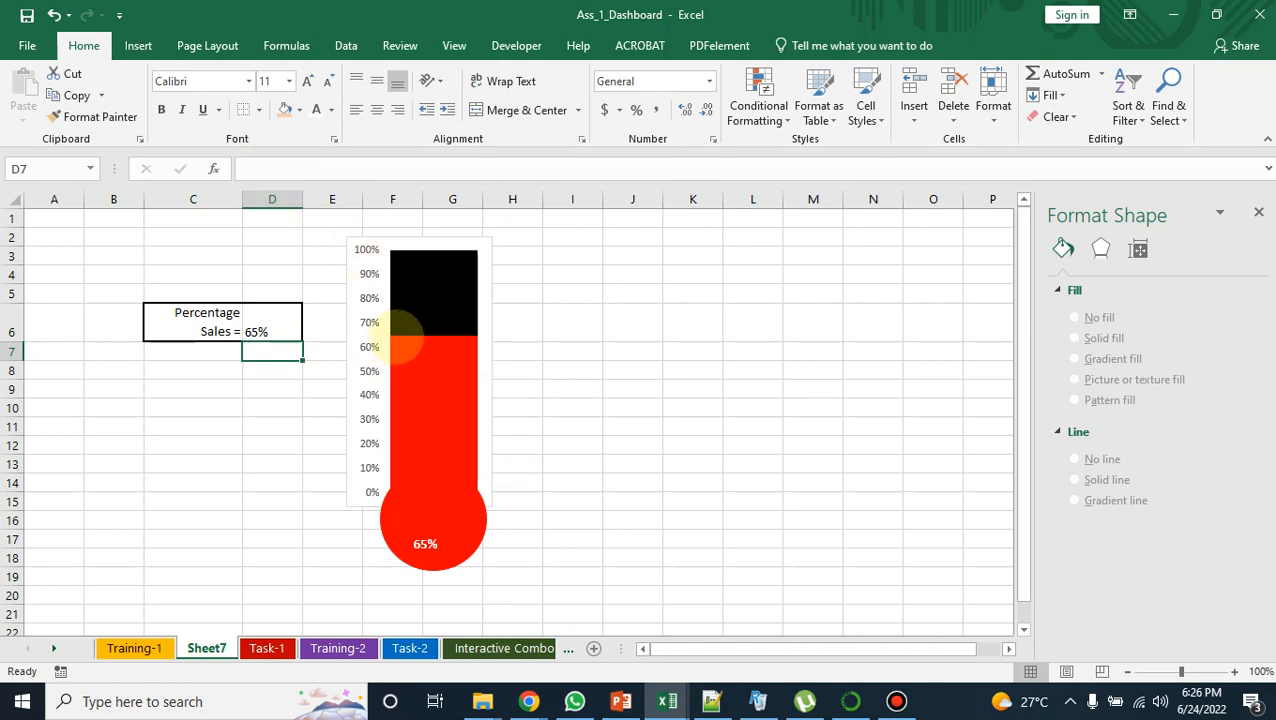
left_click(268, 326)
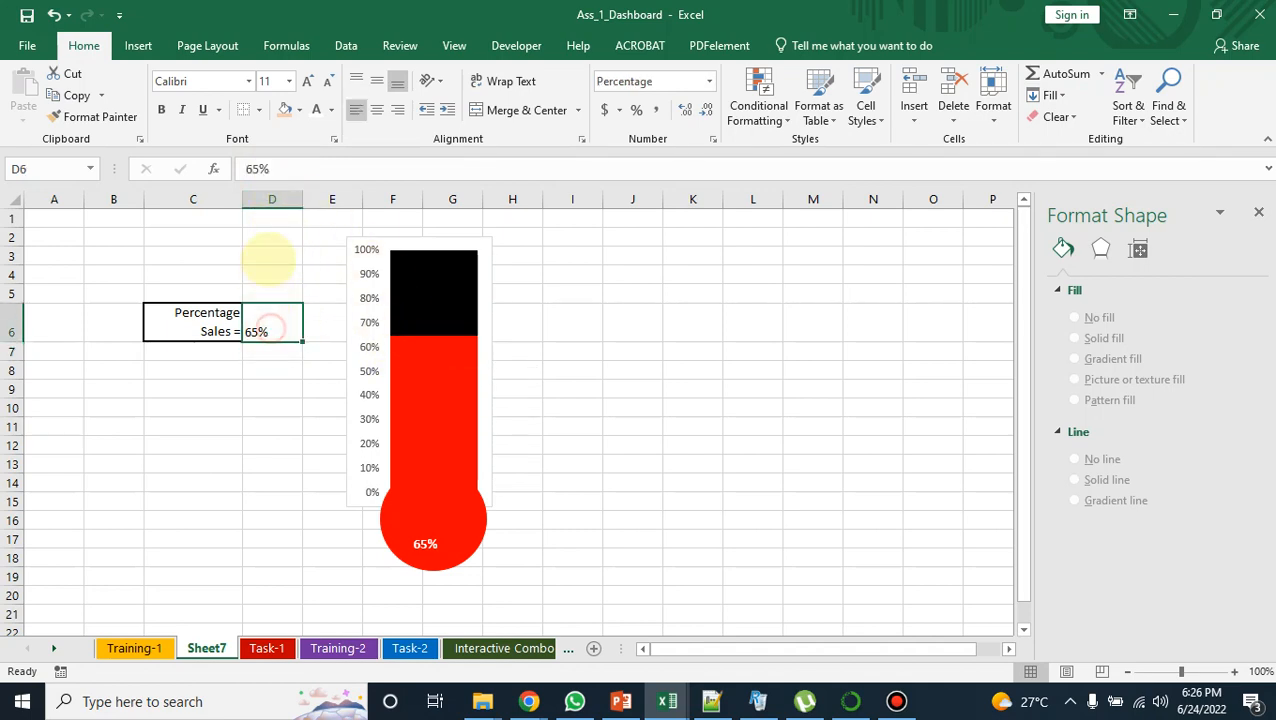
double_click(255, 169)
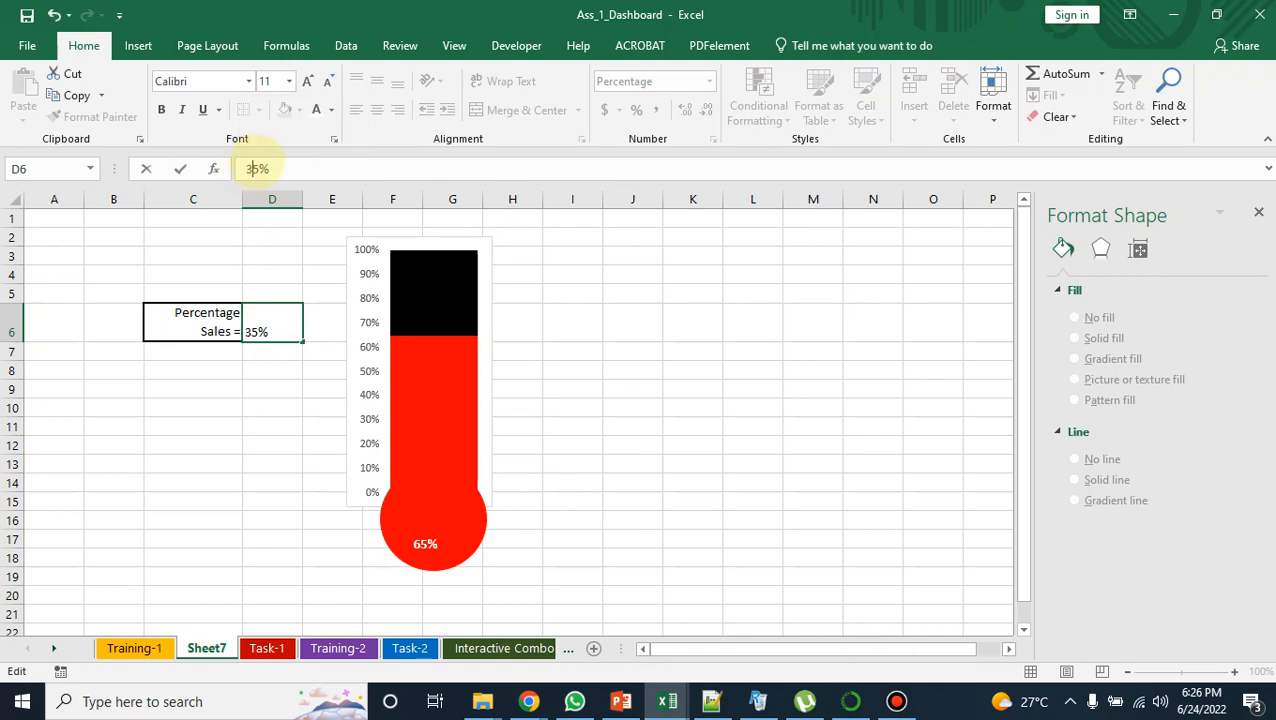
type("3")
key("Return")
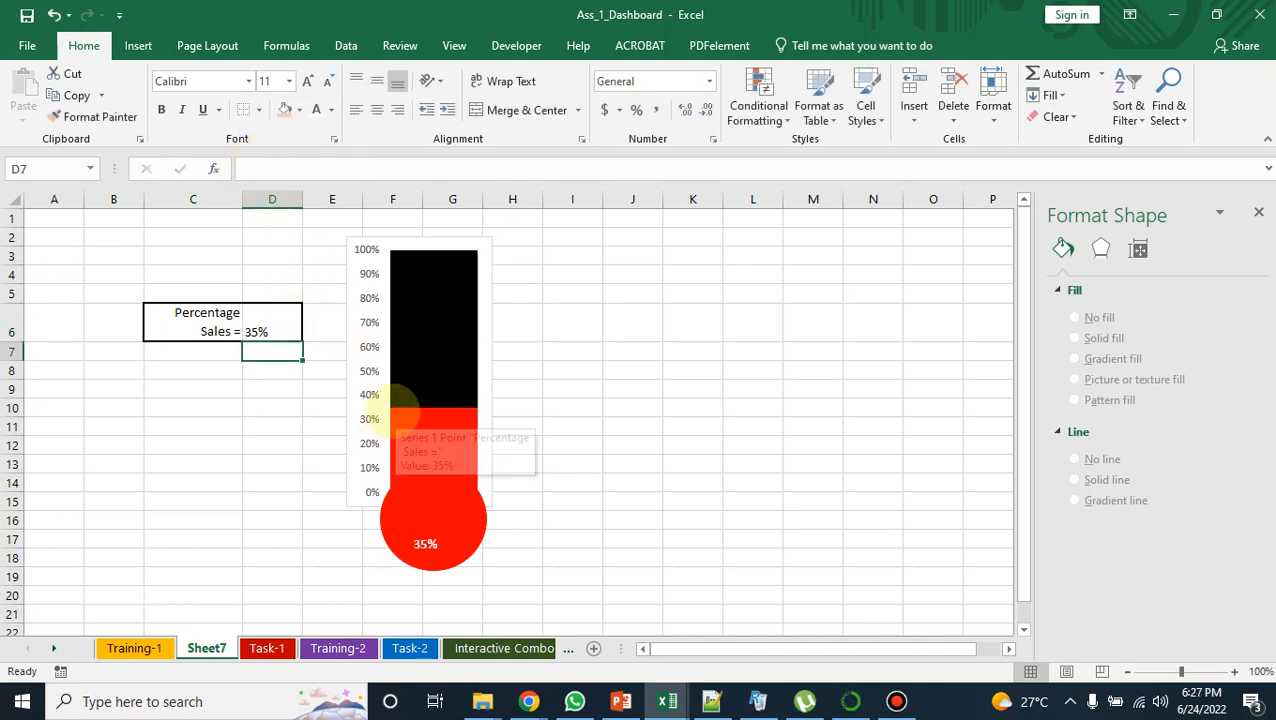
Step: Change the percentage sales value in cell D6 to 48%
left_click(271, 330)
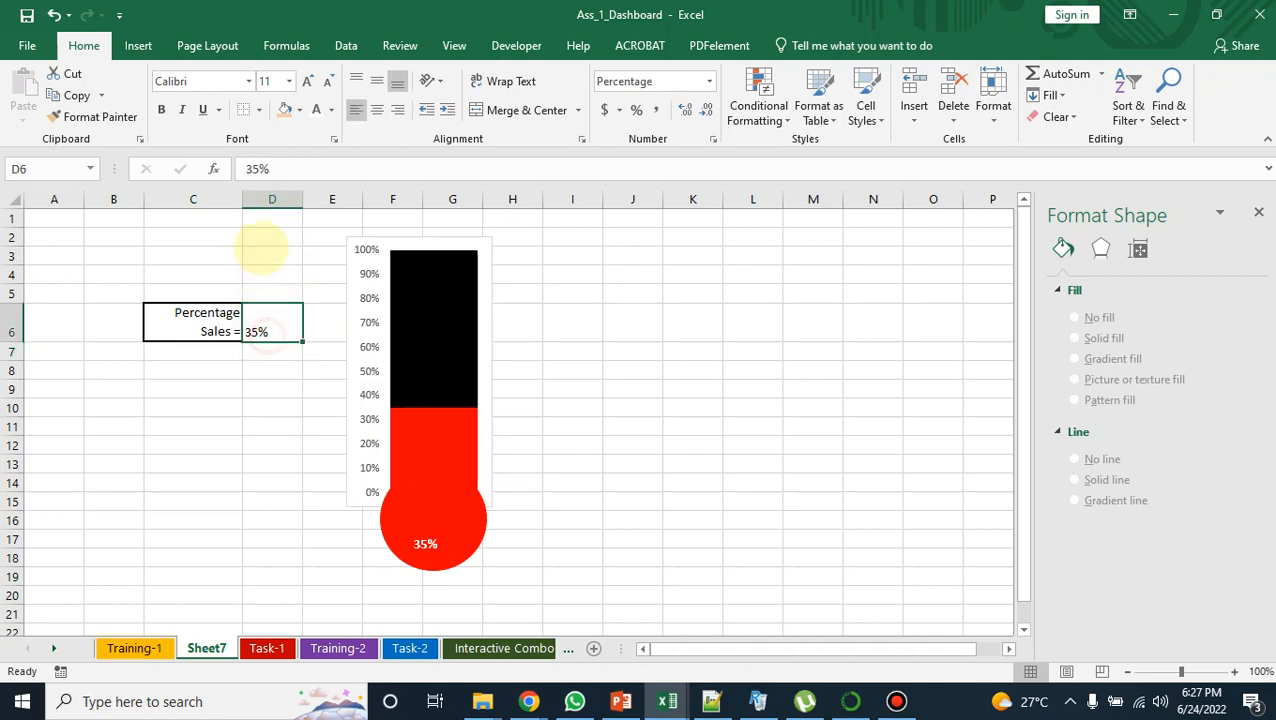
double_click(256, 168)
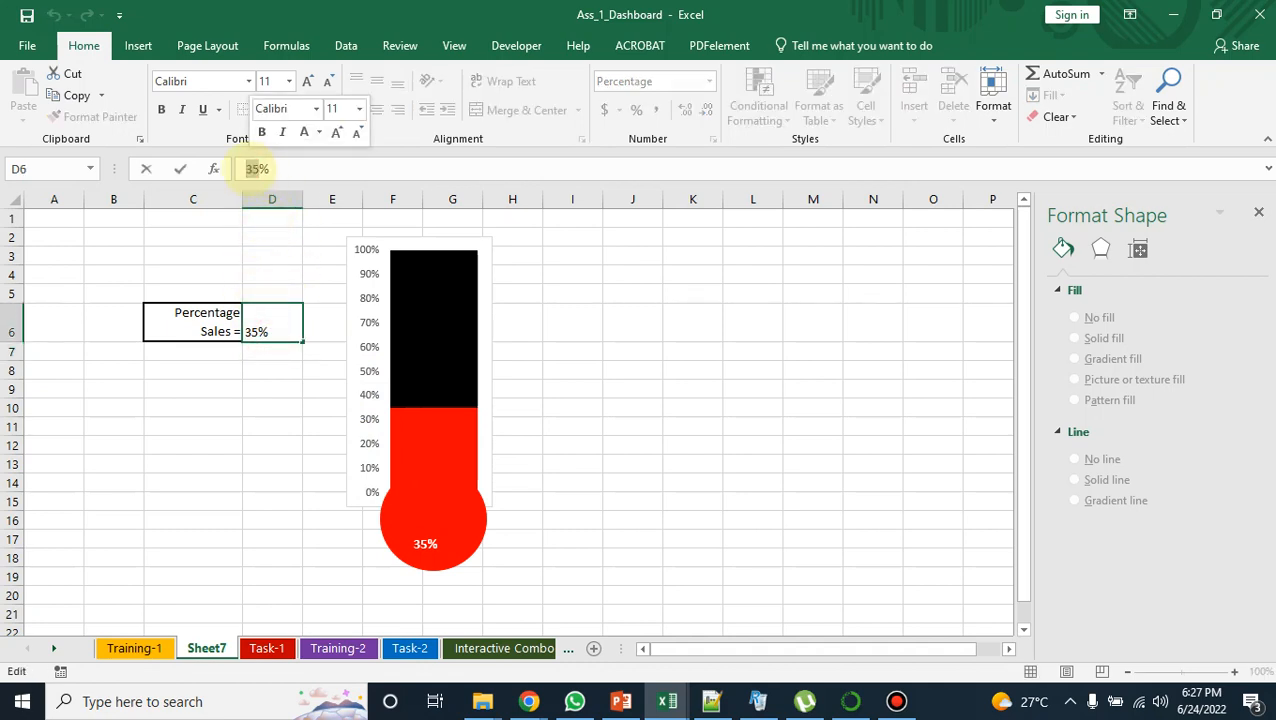
type("48")
key("Return")
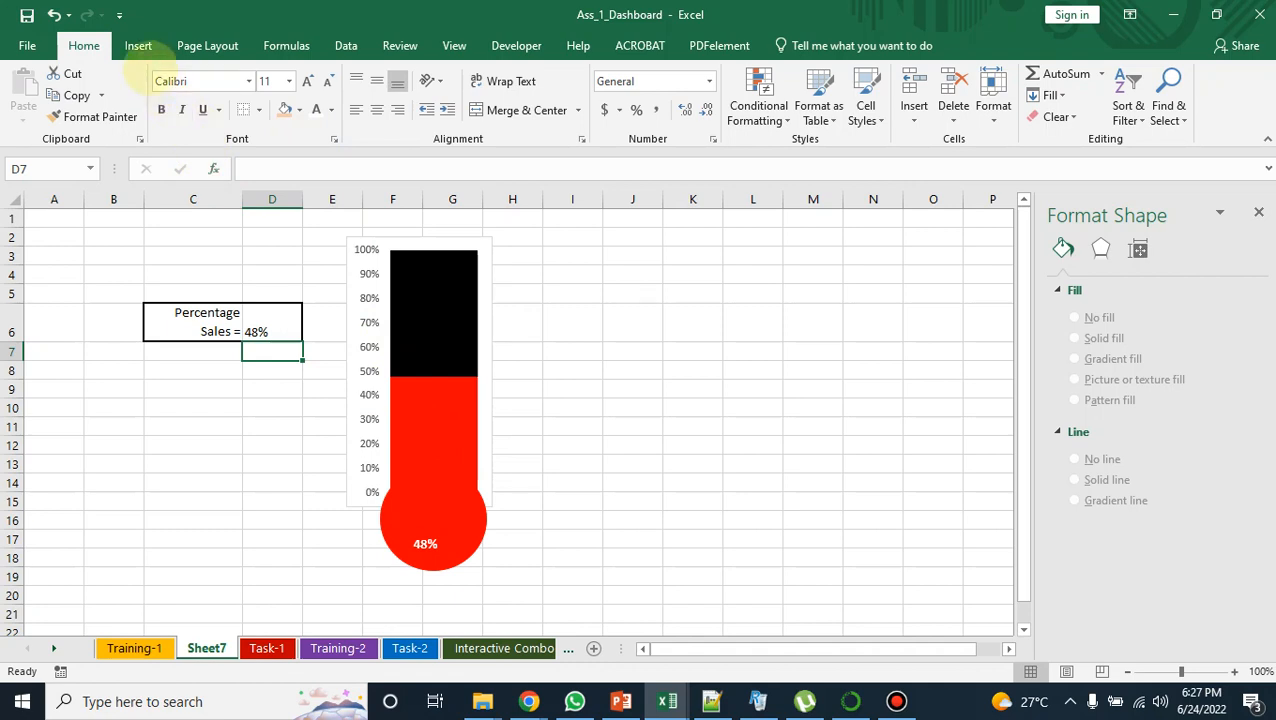
Step: Move the percentage text box slightly up and to the left inside the red bulb
left_click(138, 46)
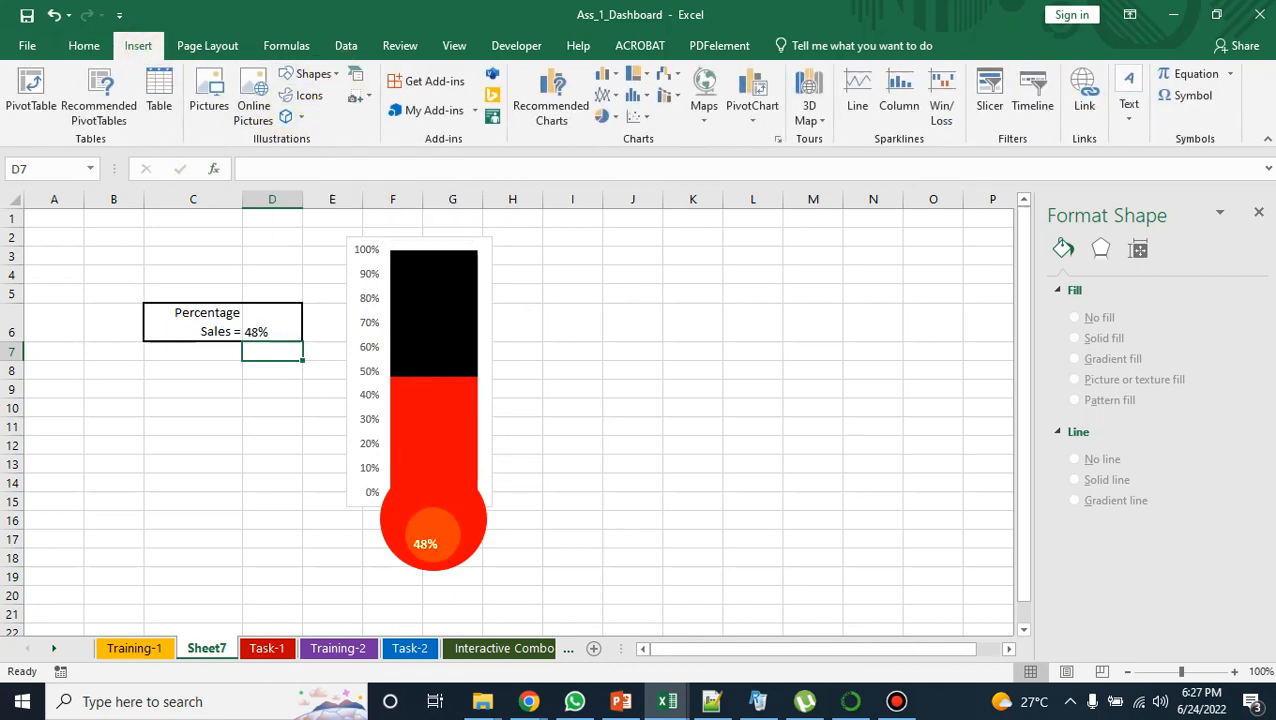
left_click(425, 543)
left_click_drag(425, 543, 419, 530)
left_click(576, 506)
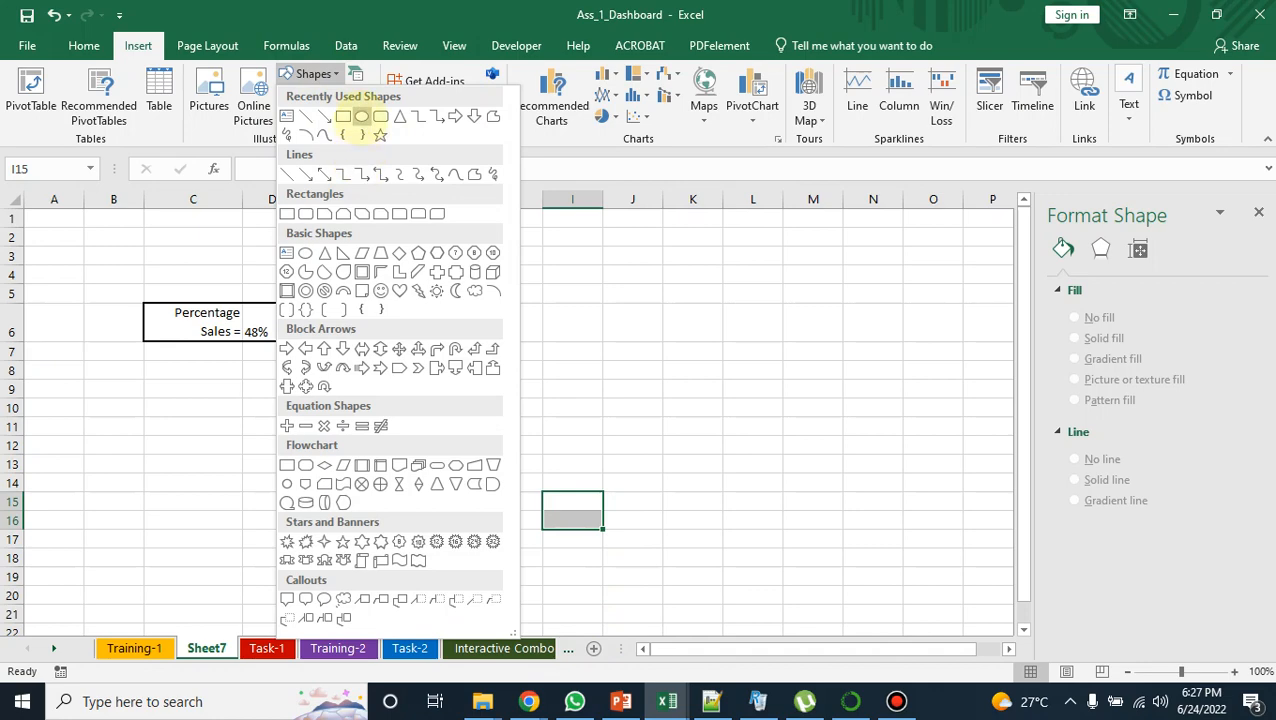
Step: Draw a small oval about 0.16" high and 0.18" wide in the bulb's lower right, with white fill and outline
left_click(361, 116)
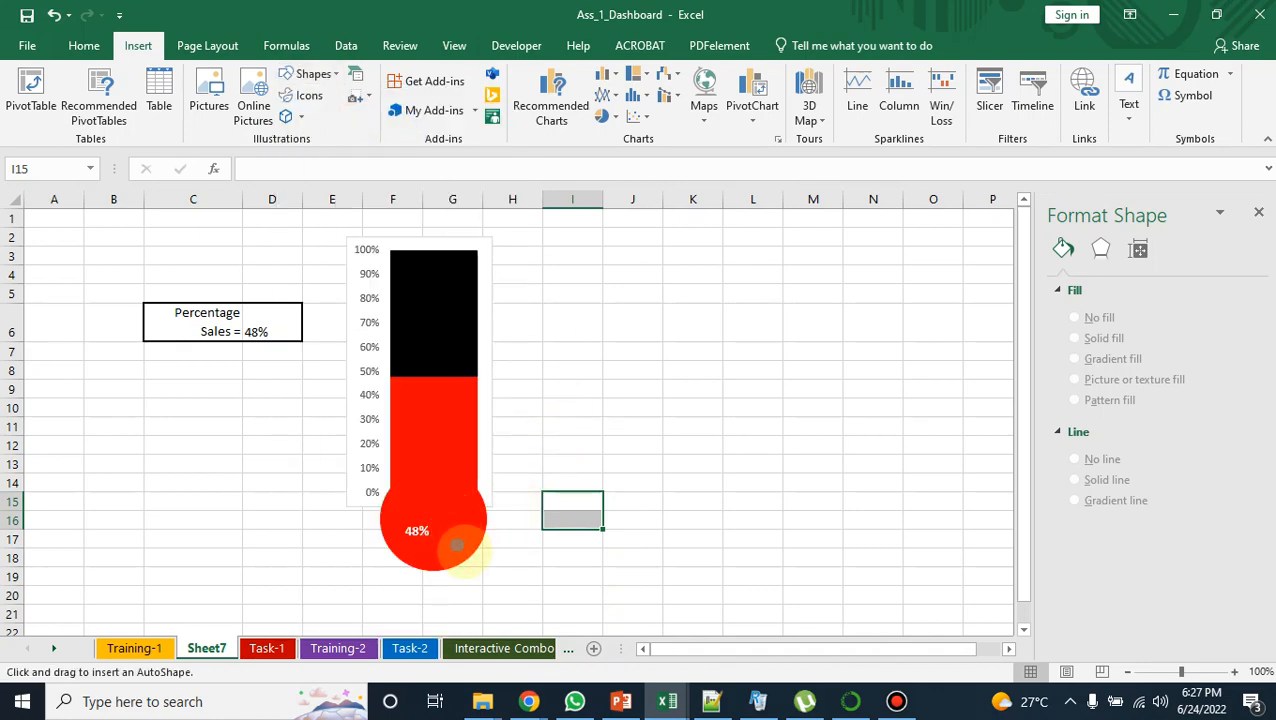
left_click_drag(449, 537, 465, 553)
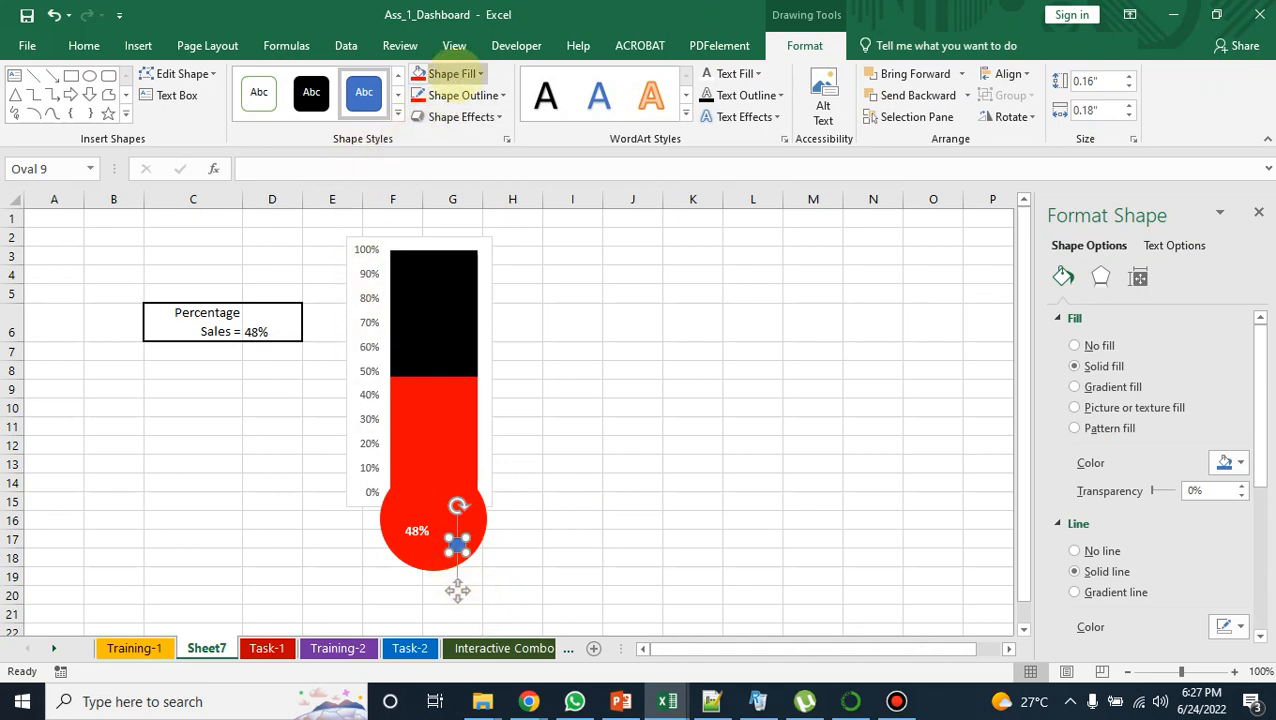
left_click(465, 73)
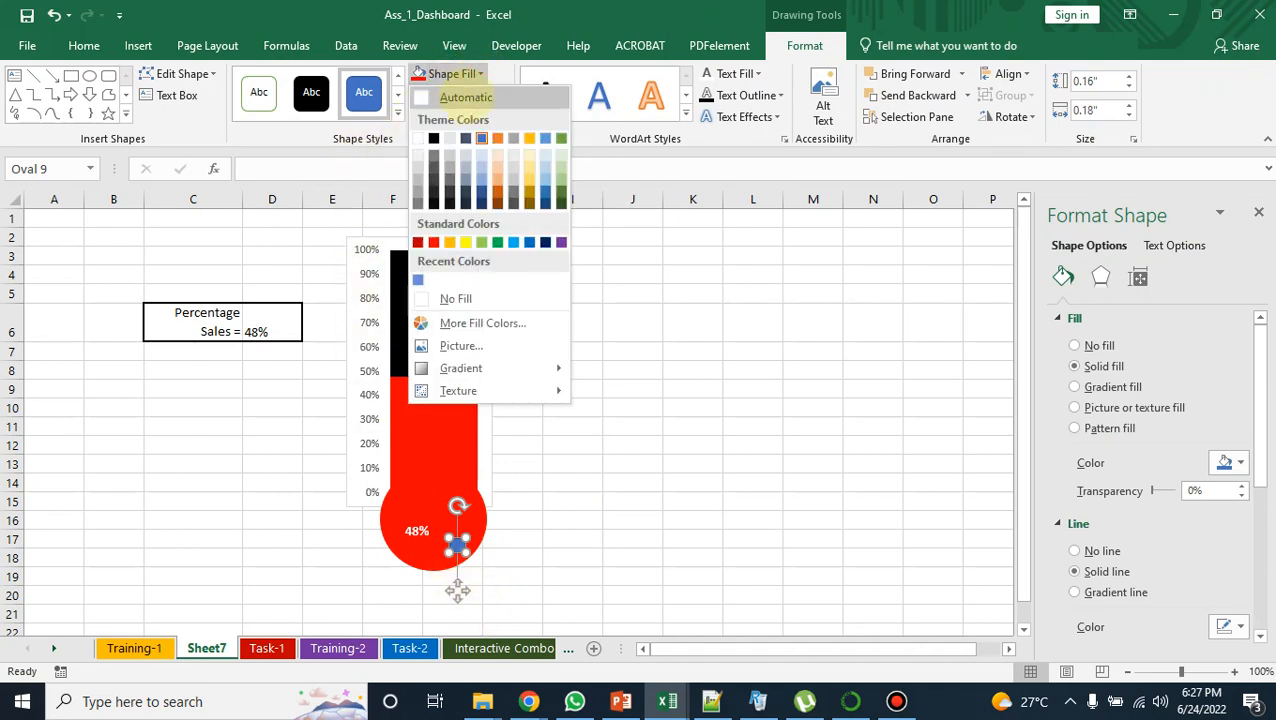
left_click(417, 137)
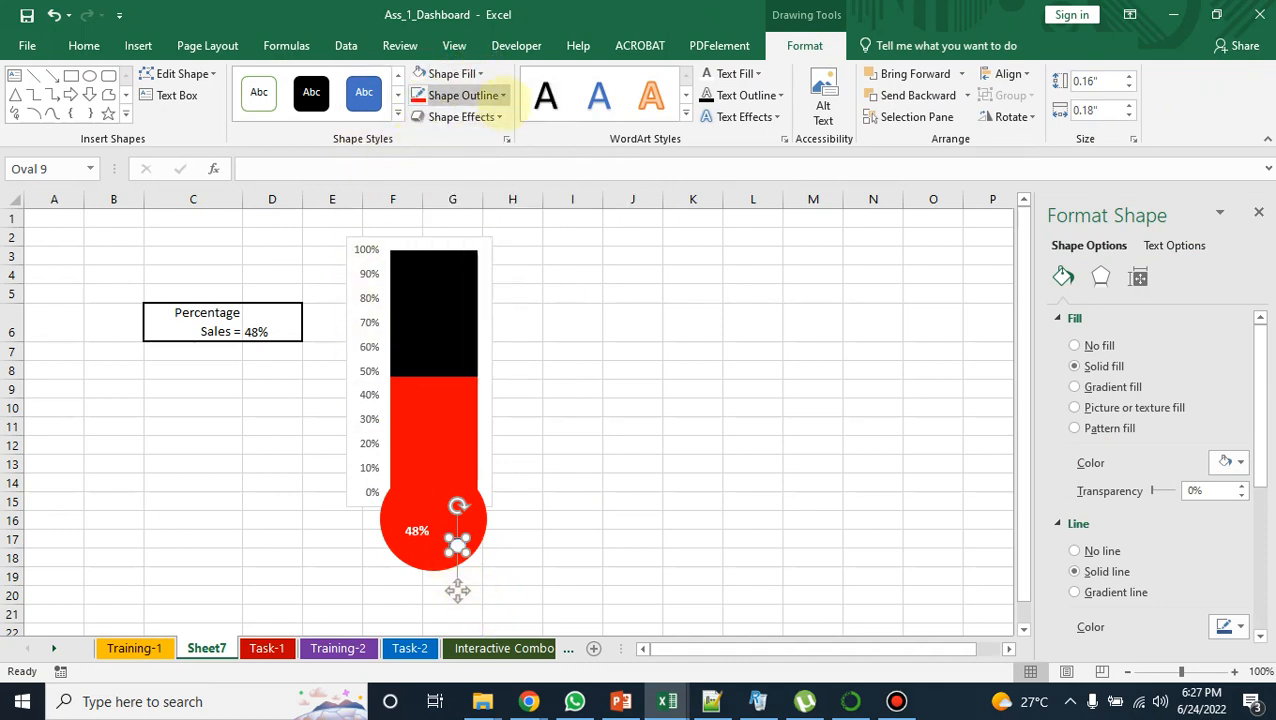
left_click(504, 96)
left_click(417, 160)
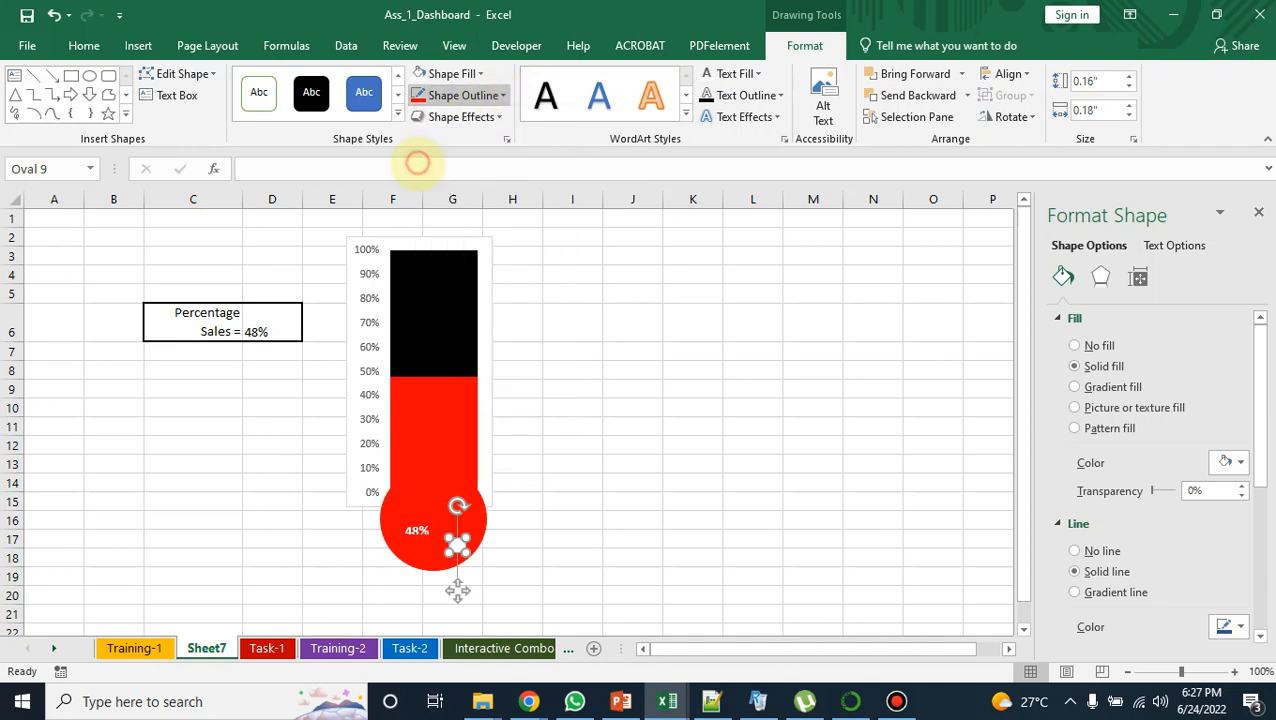
left_click(585, 443)
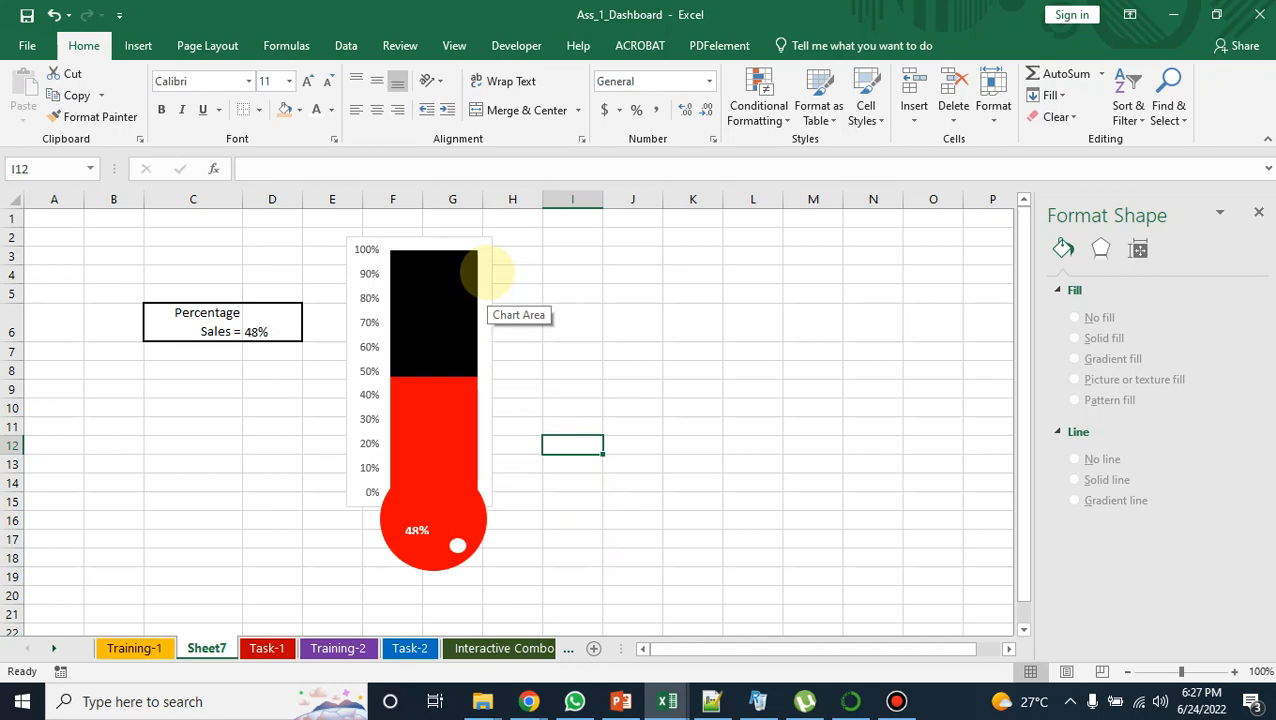
Step: Format the chart area of the thermometer chart with no fill and no border line
left_click(488, 272)
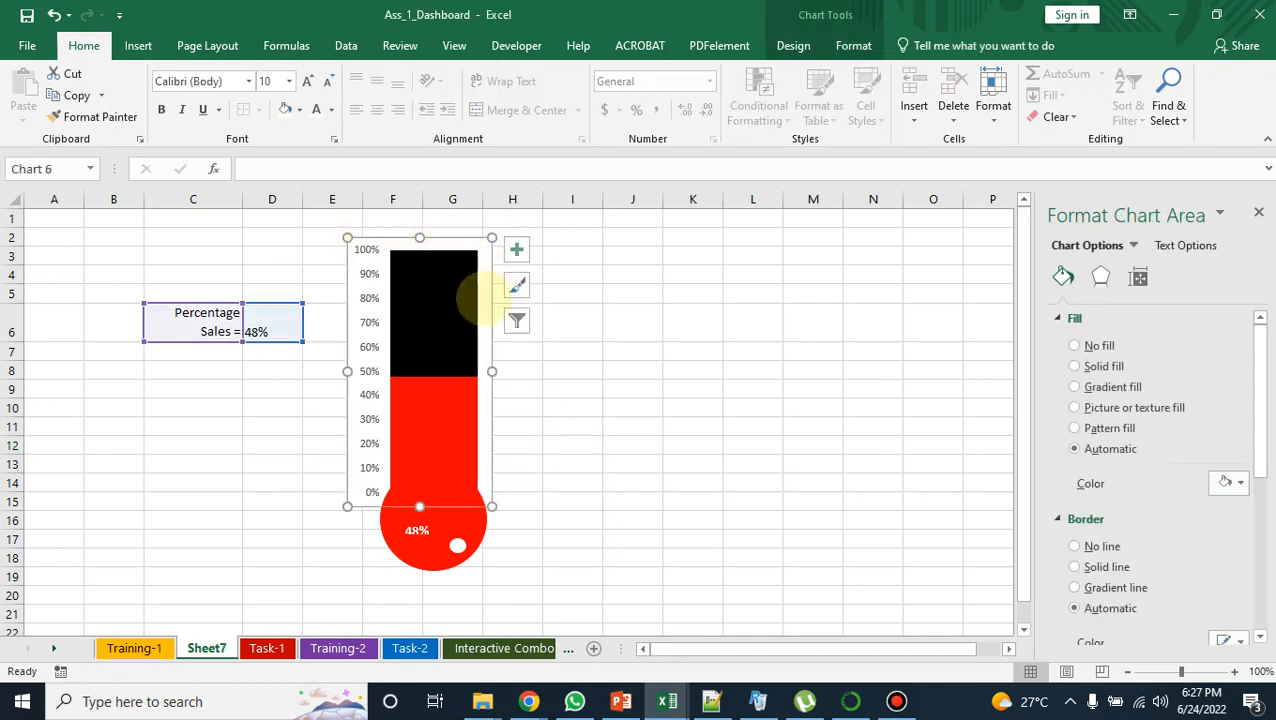
right_click(487, 300)
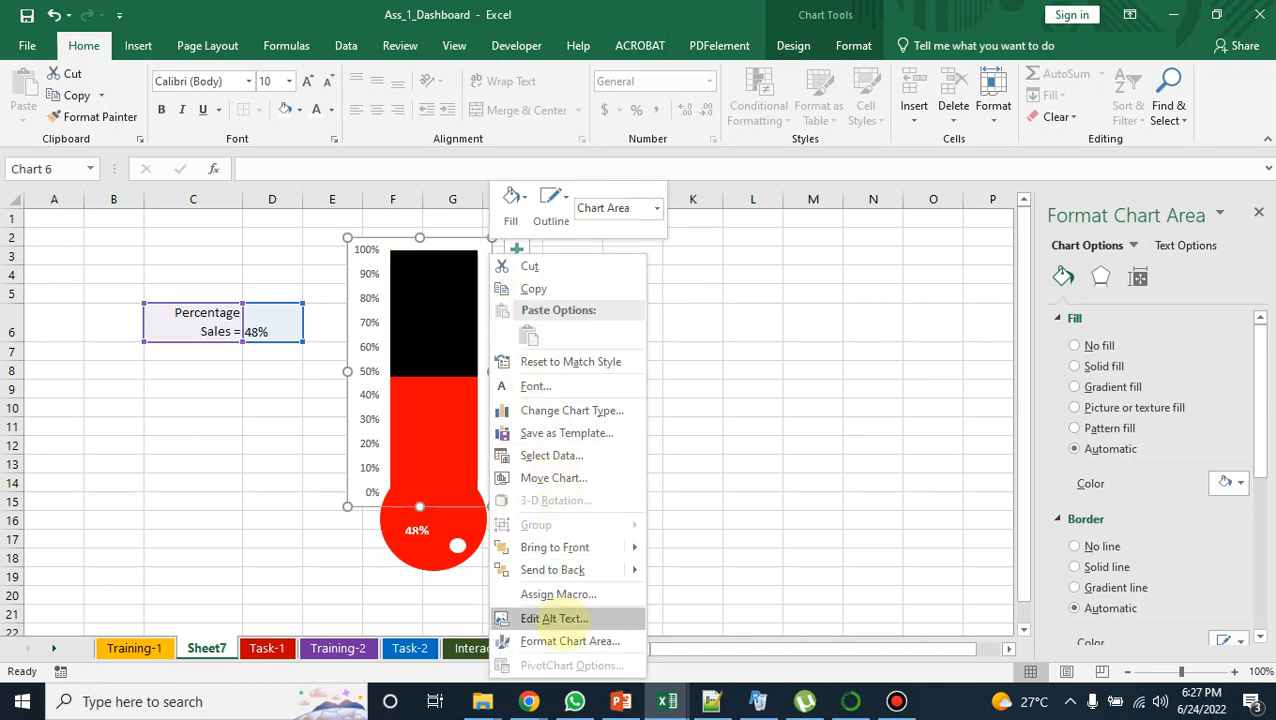
left_click(570, 641)
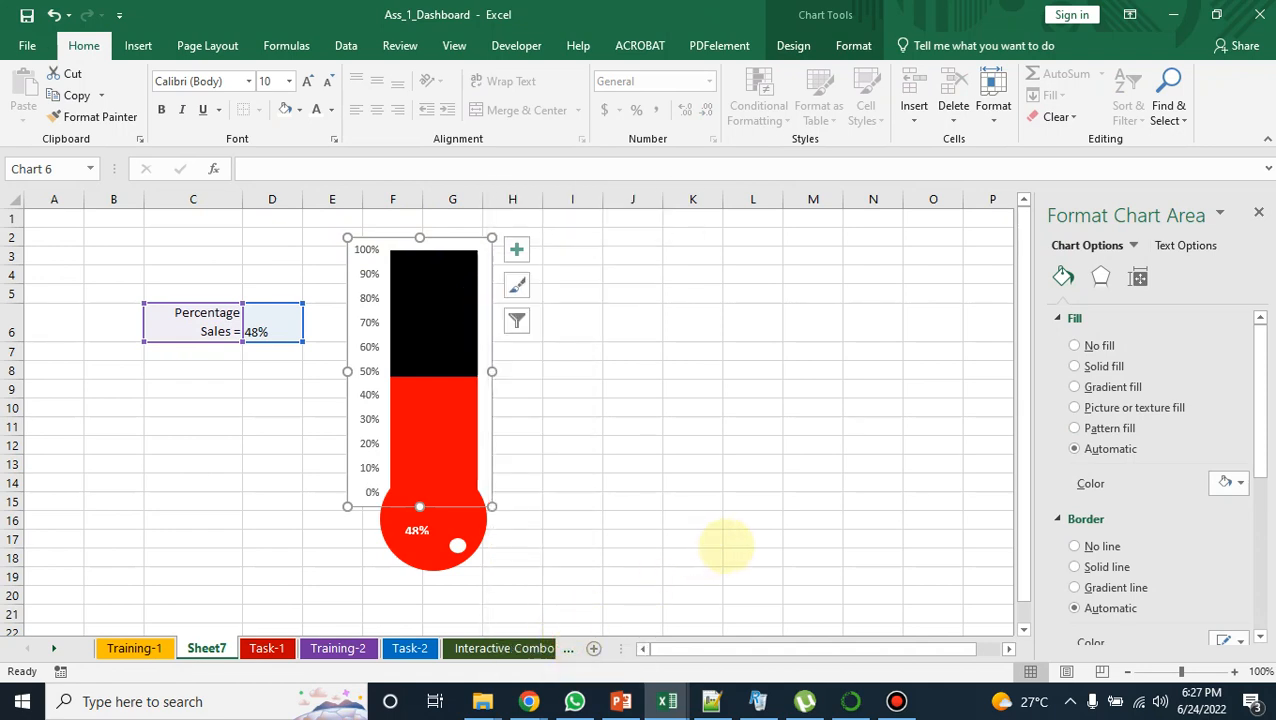
left_click(1074, 345)
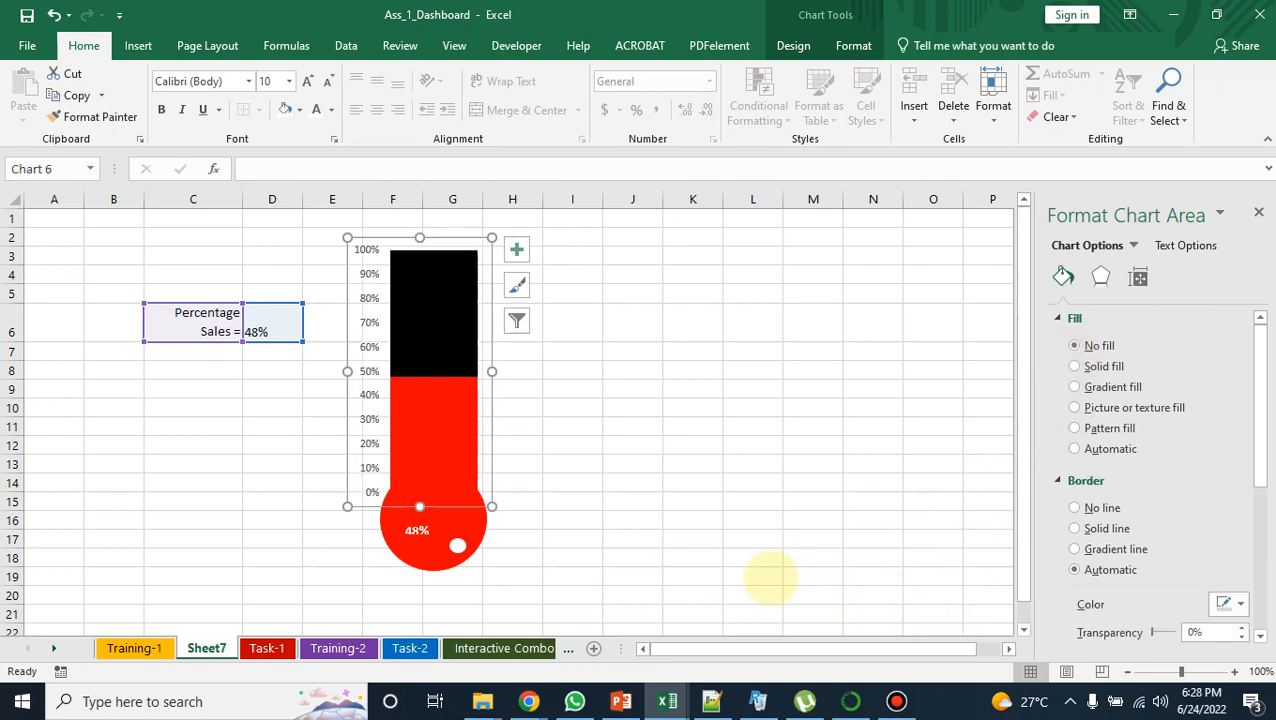
left_click(1074, 508)
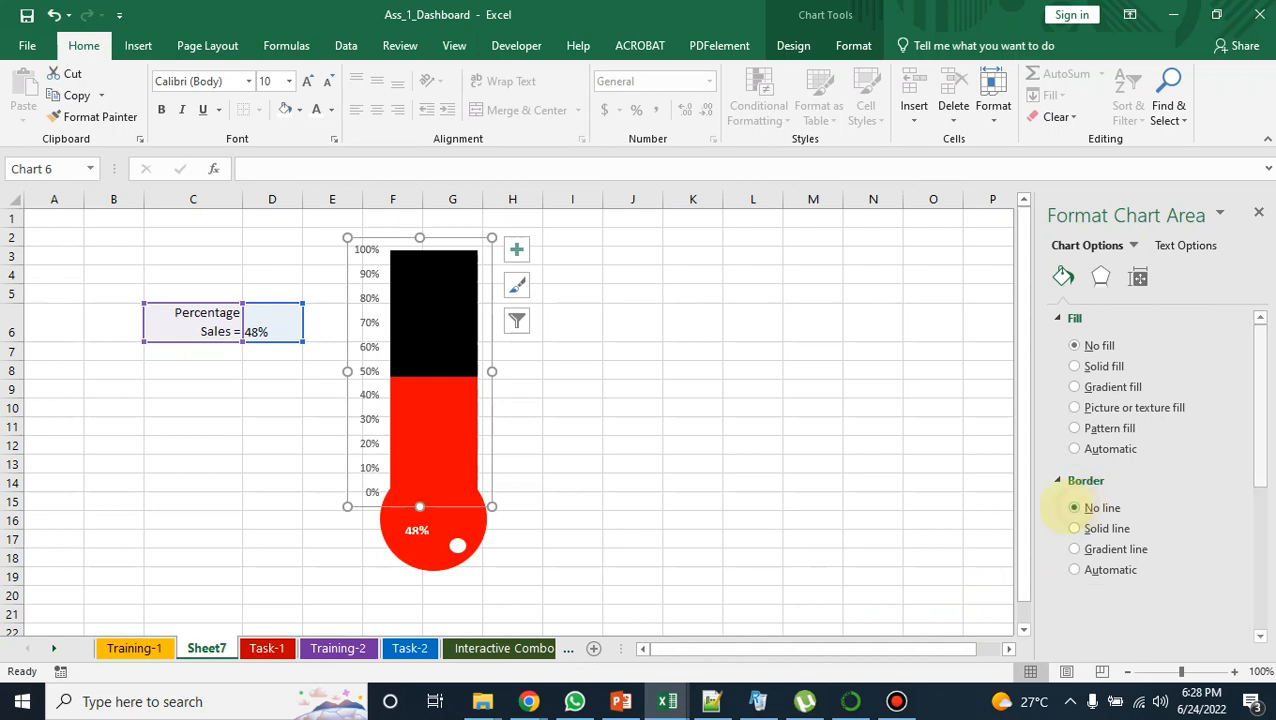
left_click(700, 425)
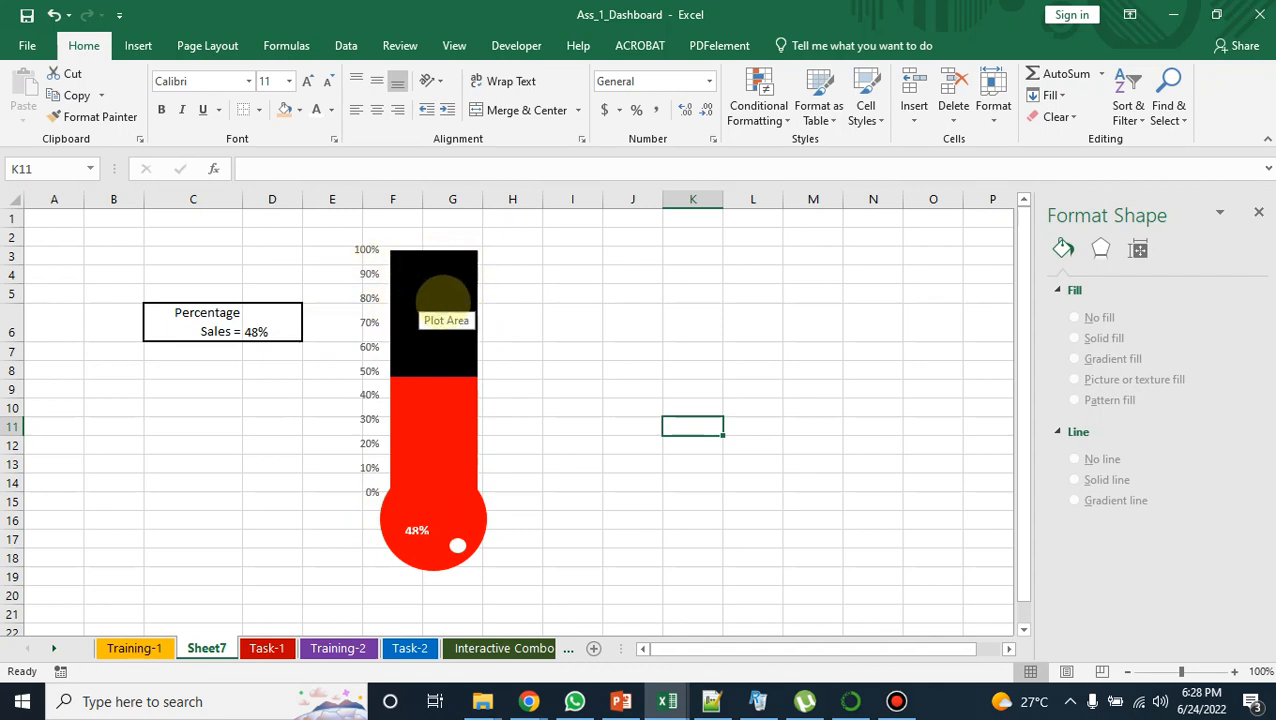
Step: Group the thermometer chart, red bulb, percentage text box and white oval into one object and move it slightly up and to the left
left_click(459, 284)
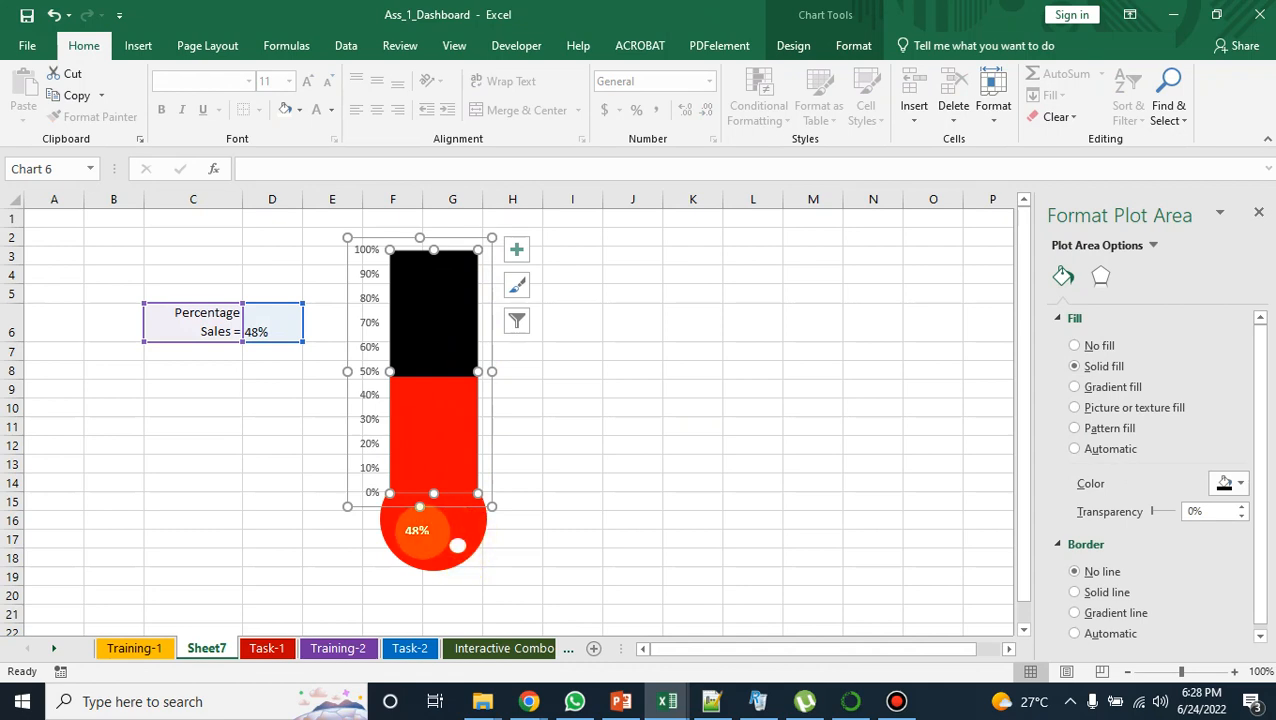
left_click(470, 519)
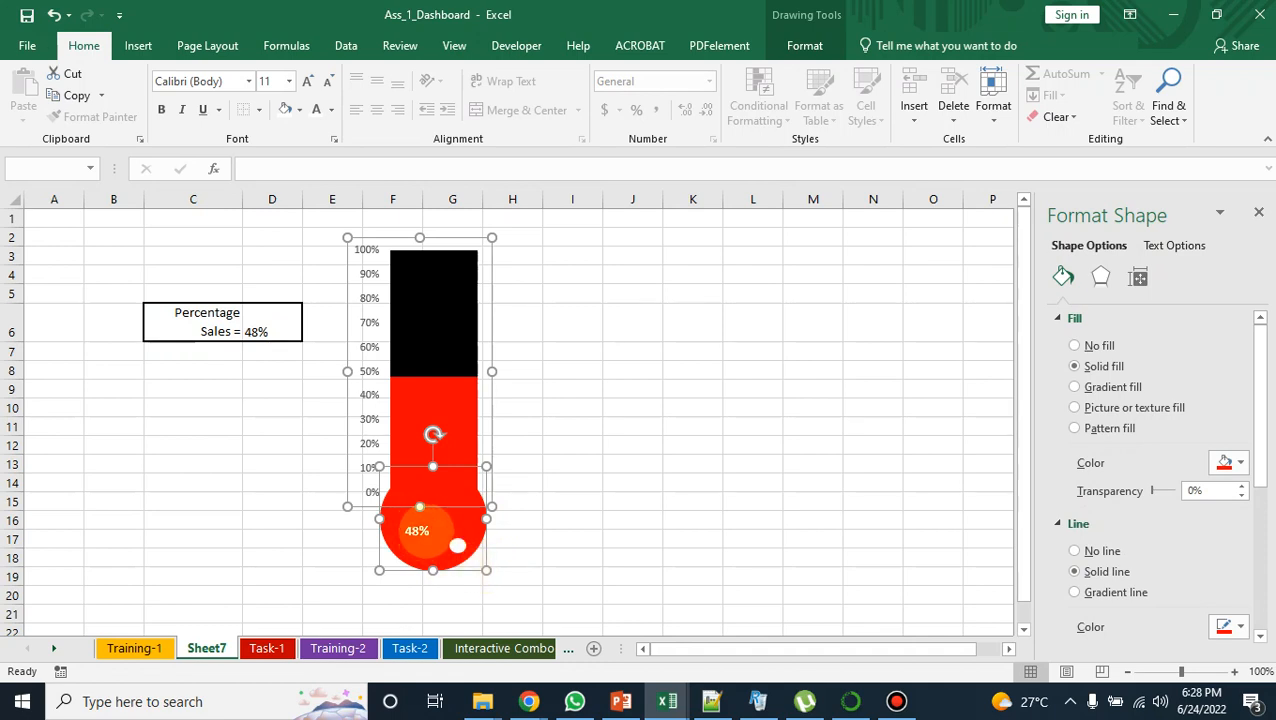
left_click(417, 530, "ctrl")
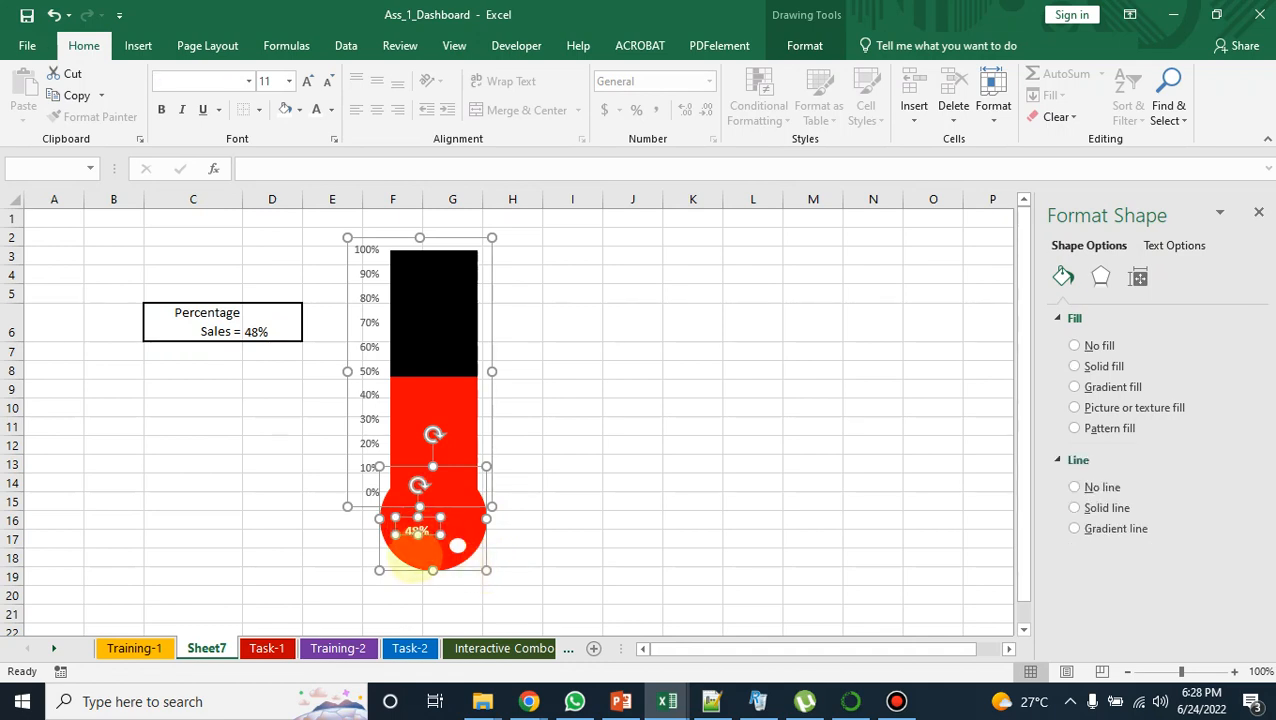
left_click(457, 545, "ctrl")
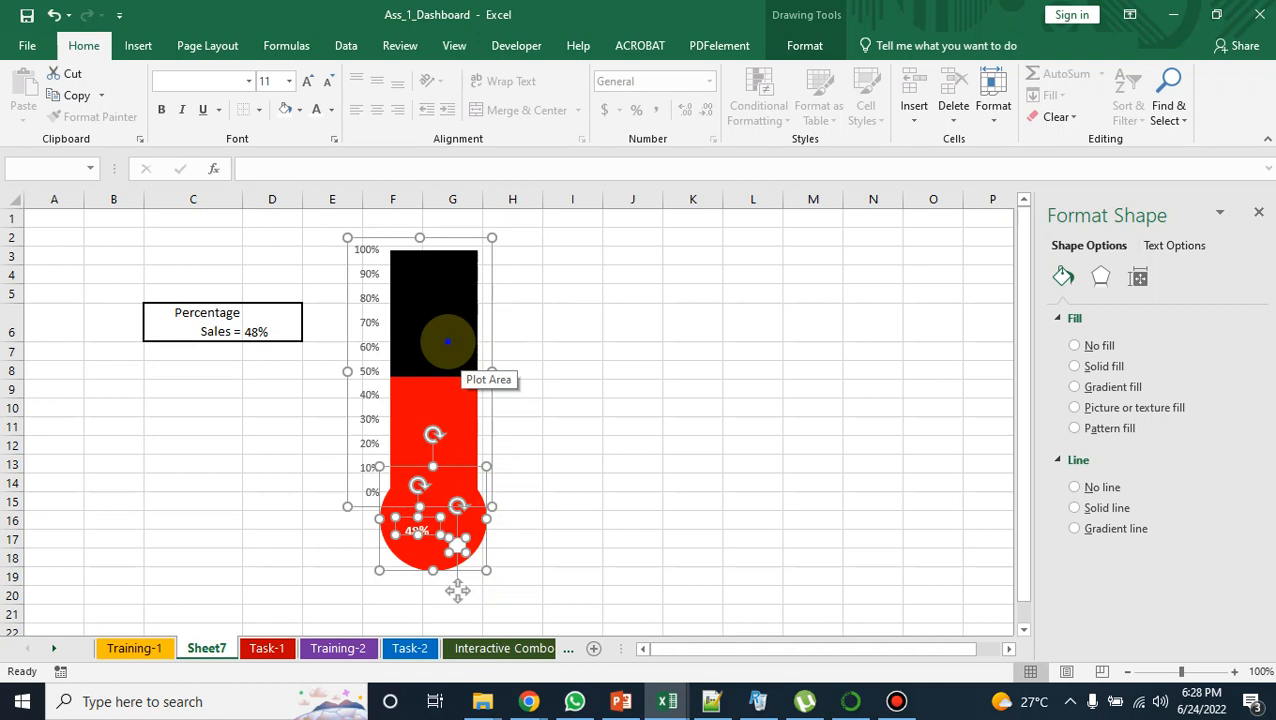
right_click(447, 341)
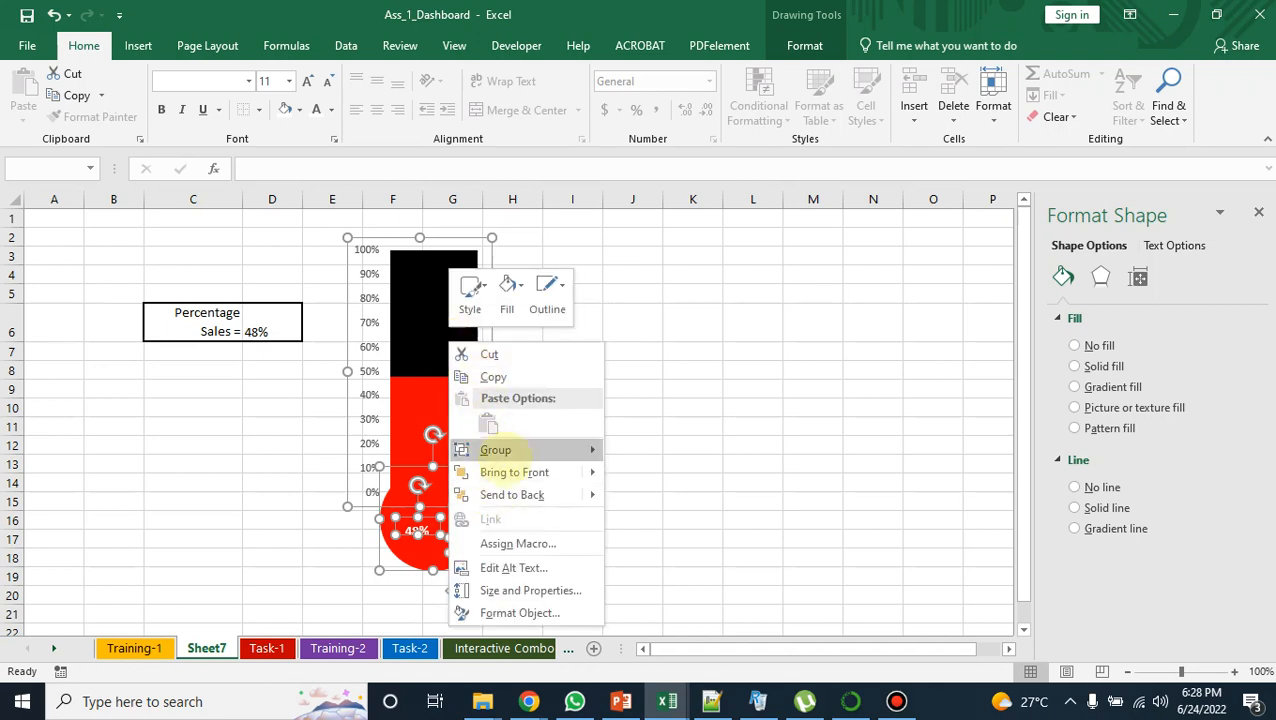
mouse_move(520, 430)
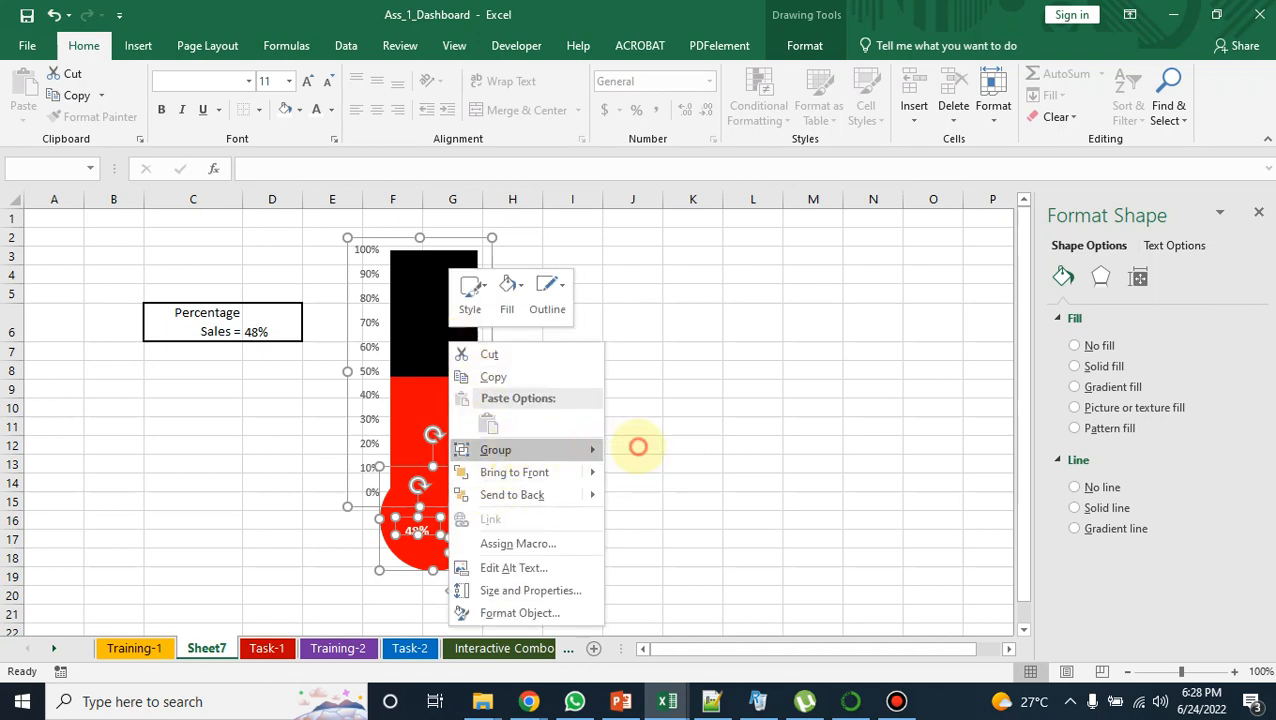
left_click(640, 450)
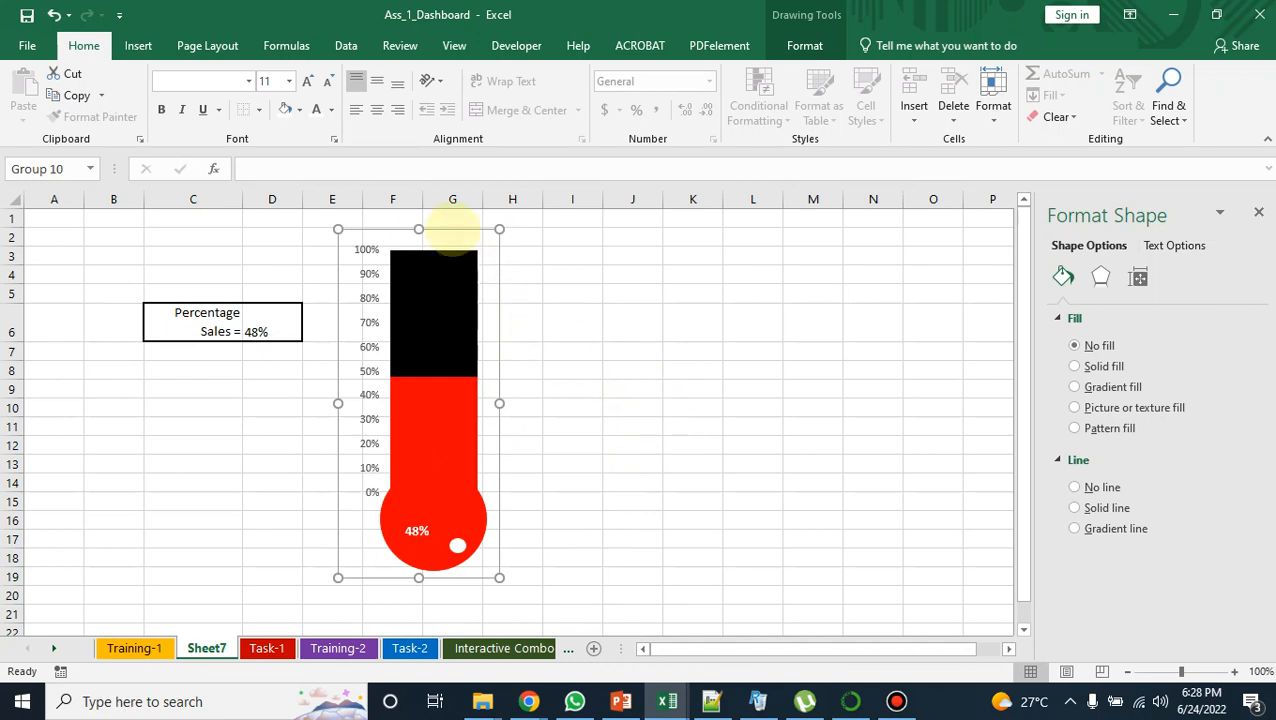
left_click_drag(456, 245, 441, 217)
left_click(652, 310)
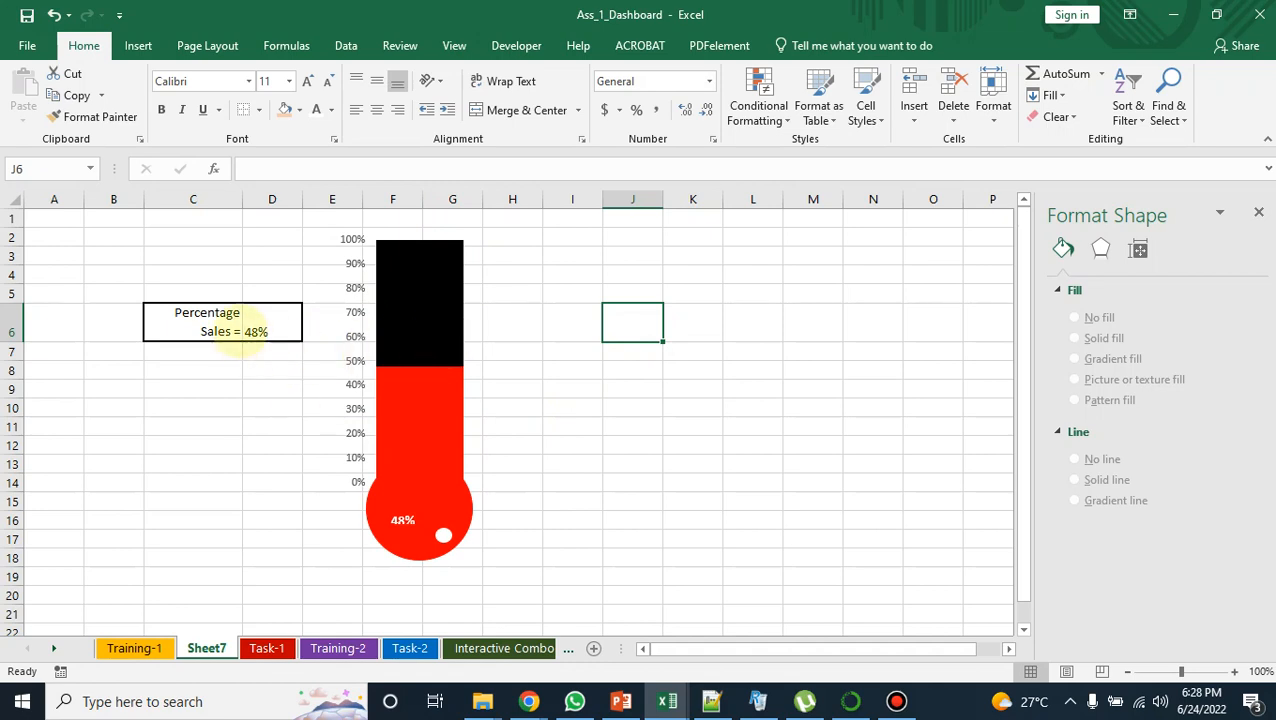
Step: Change the percentage sales value in cell D6 to 72%
left_click(256, 332)
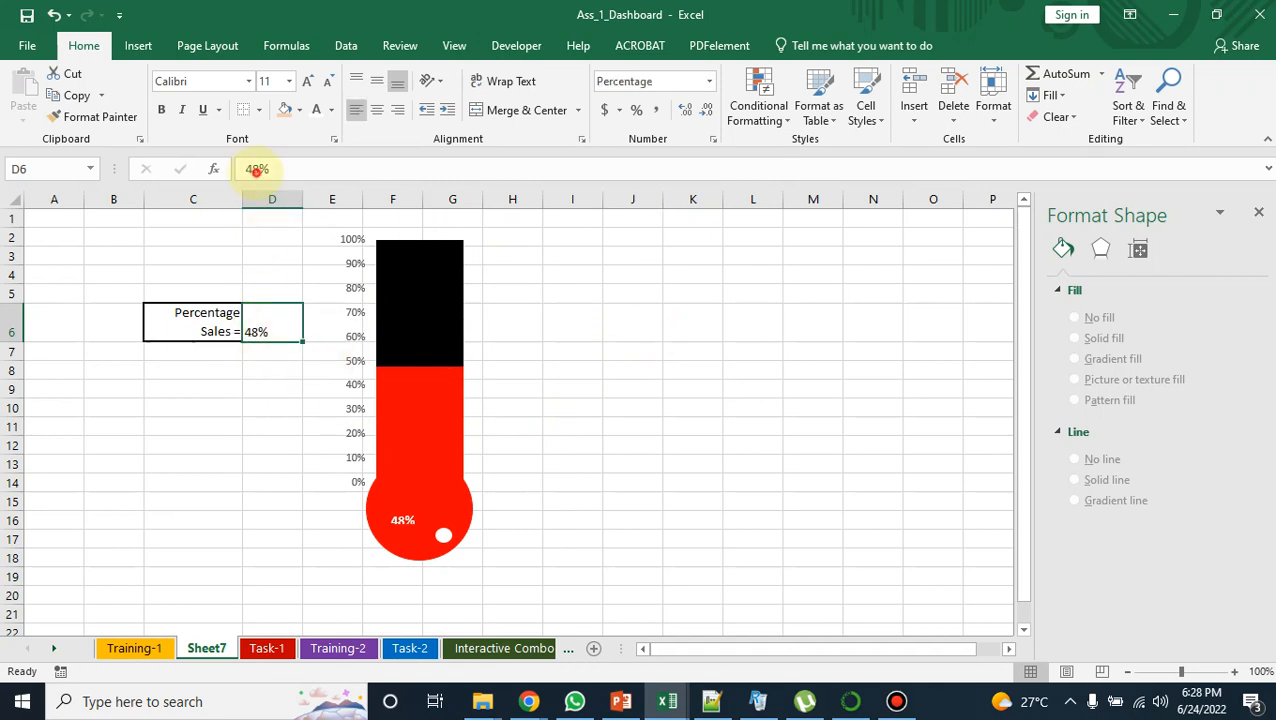
double_click(256, 169)
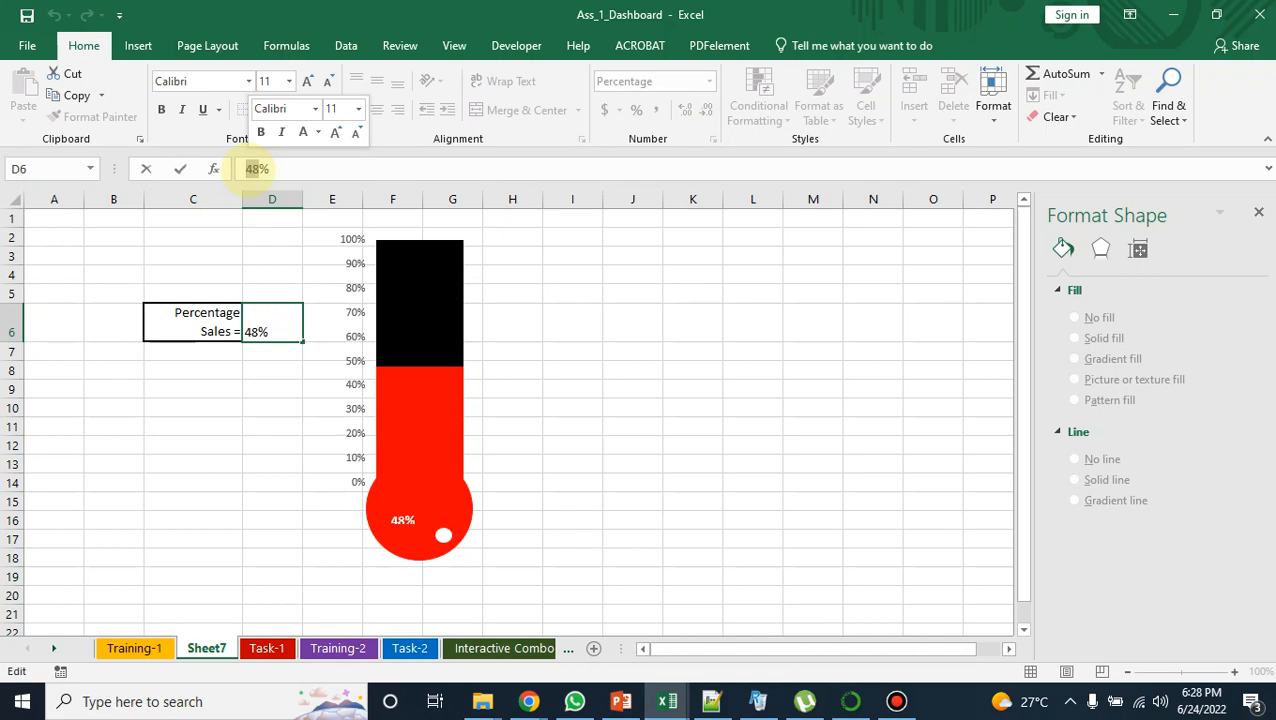
type("72")
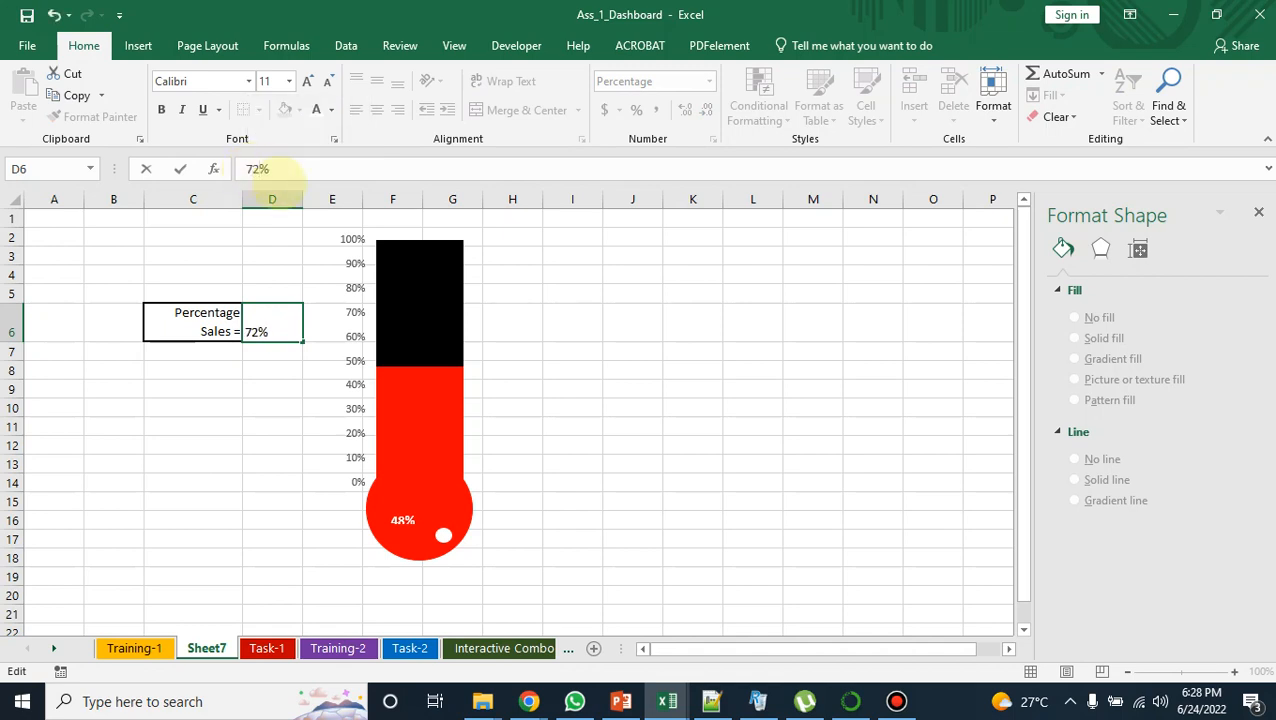
key("Return")
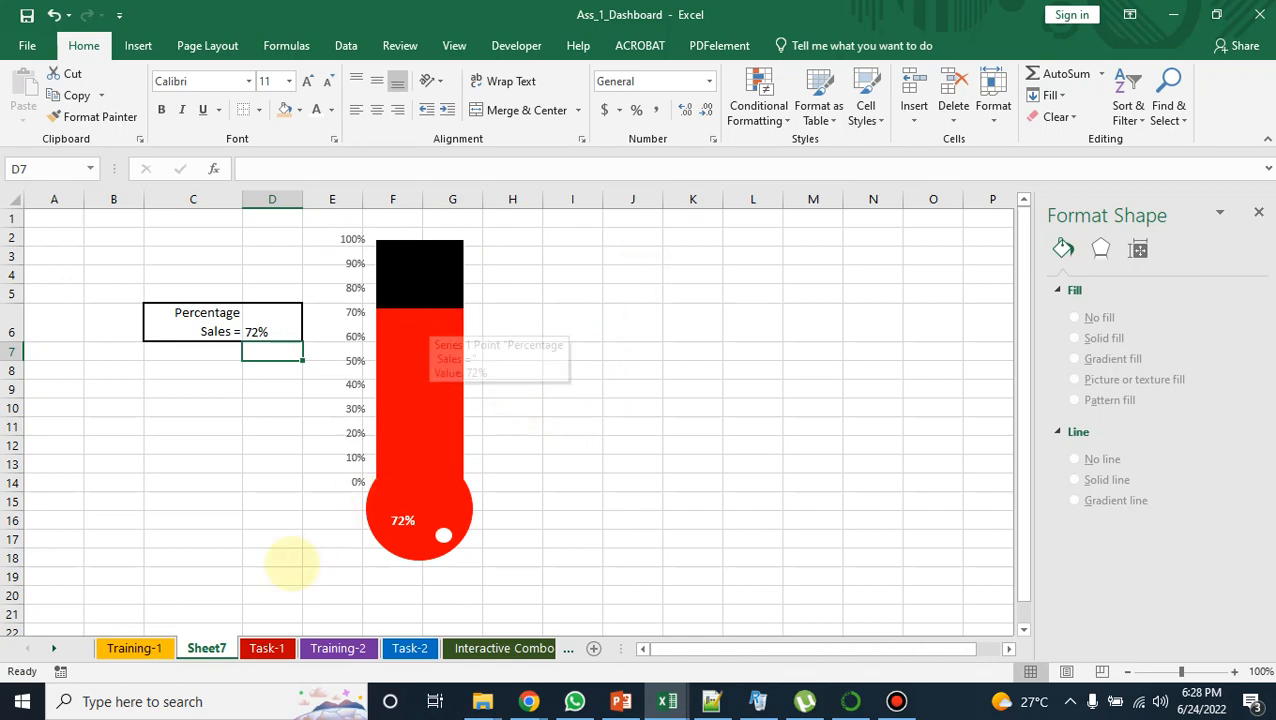
Step: Review the Task-1 sheet's chart assignment, subject scores, score totals and percentage
left_click(267, 648)
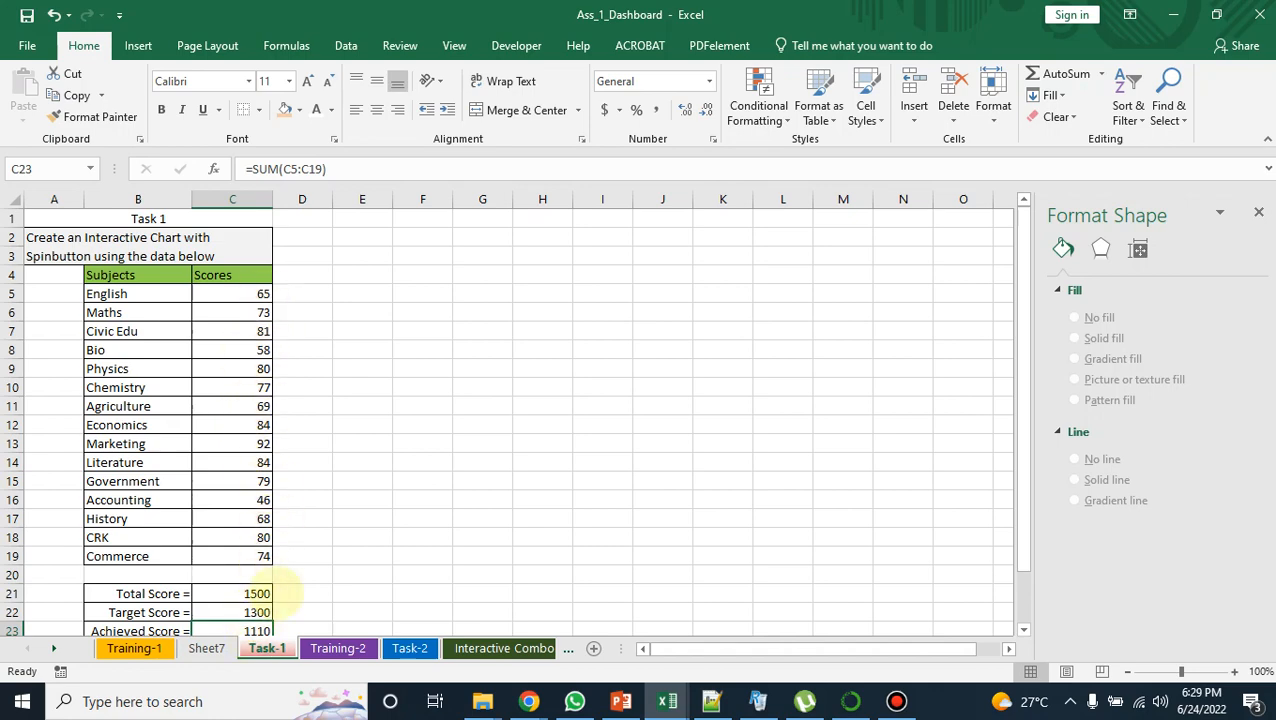
scroll(271, 592, "down", 2)
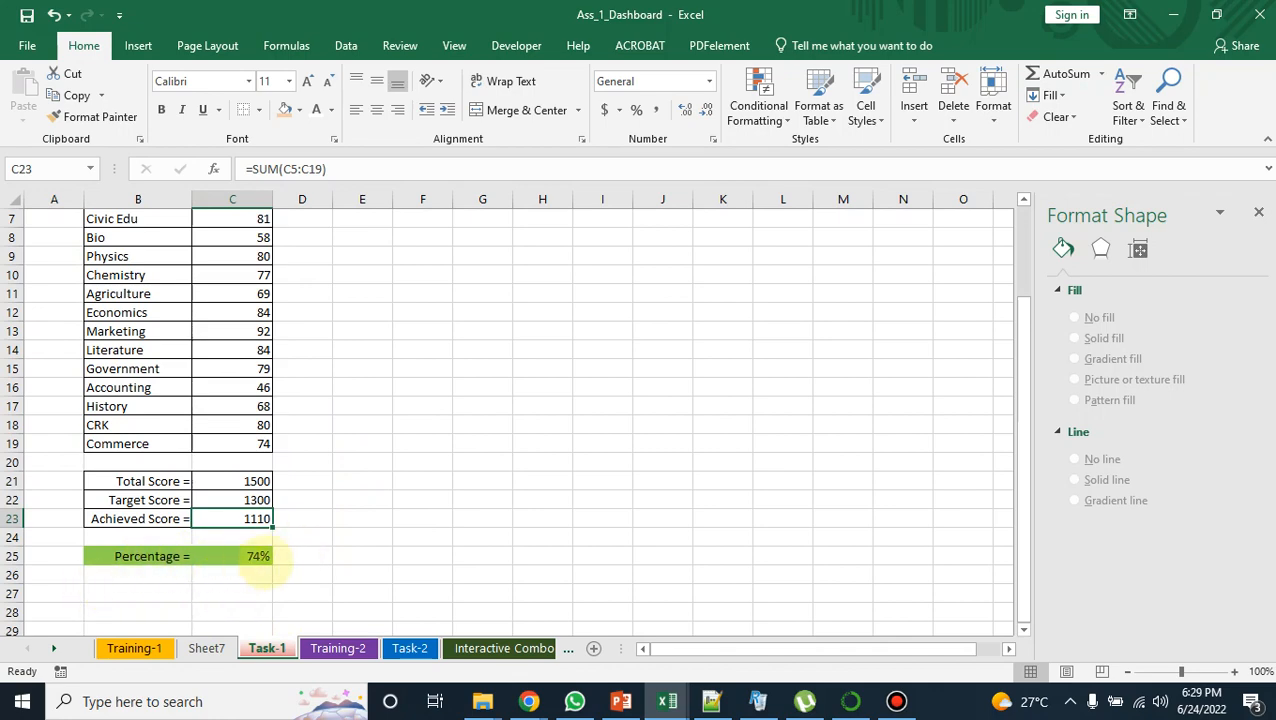
scroll(259, 556, "up", 1)
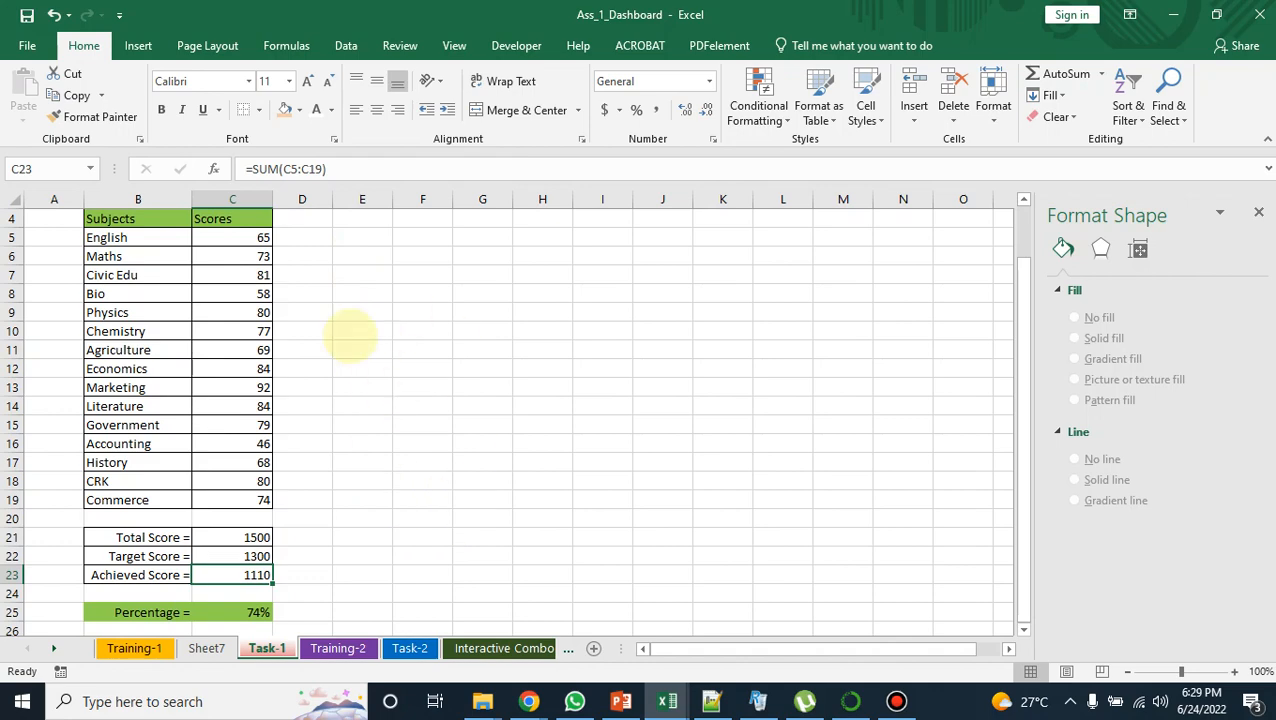
scroll(251, 328, "up", 1)
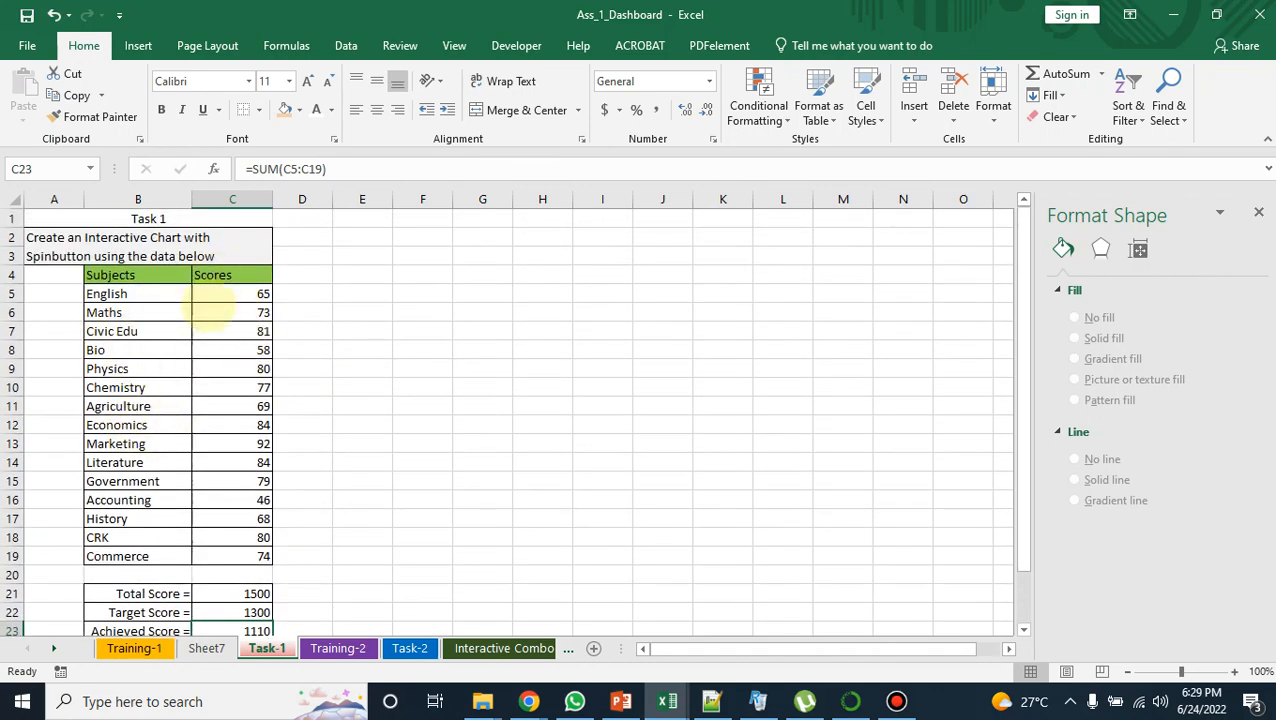